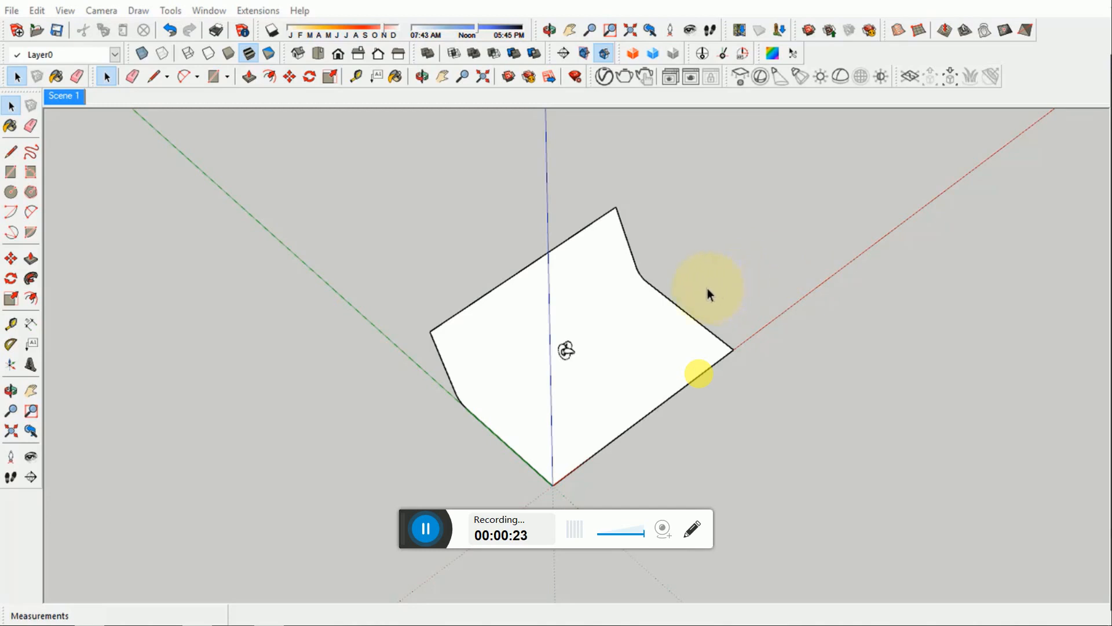
- Create a new V-Ray generic material named Generic Material
{"action": "middle_click_drag", "start_coordinate": [706, 293], "coordinate": [577, 313]}
{"action": "scroll", "coordinate": [575, 347], "scroll_direction": "up", "scroll_amount": 4}
{"action": "scroll", "coordinate": [573, 348], "scroll_direction": "up", "scroll_amount": 3}
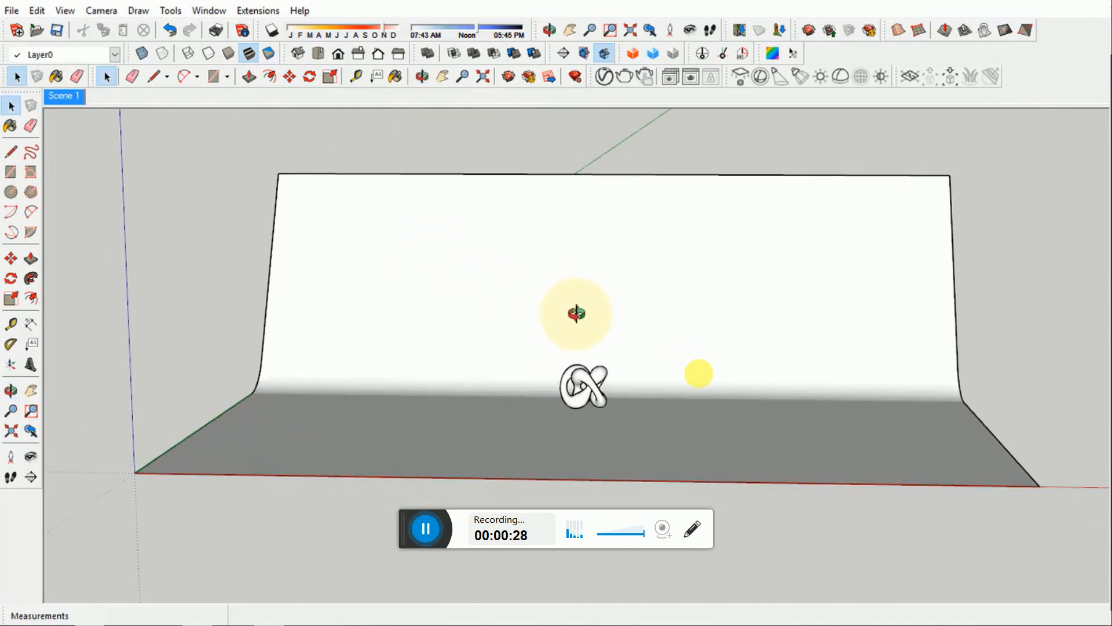
{"action": "left_click", "coordinate": [604, 80]}
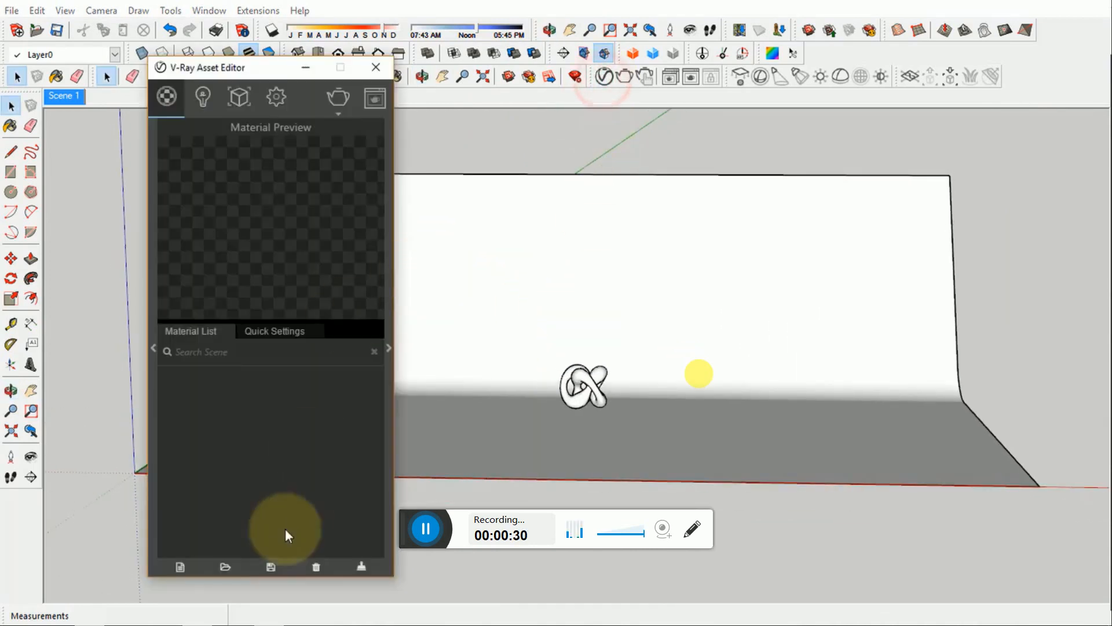
{"action": "left_click", "coordinate": [179, 568]}
{"action": "left_click", "coordinate": [201, 311]}
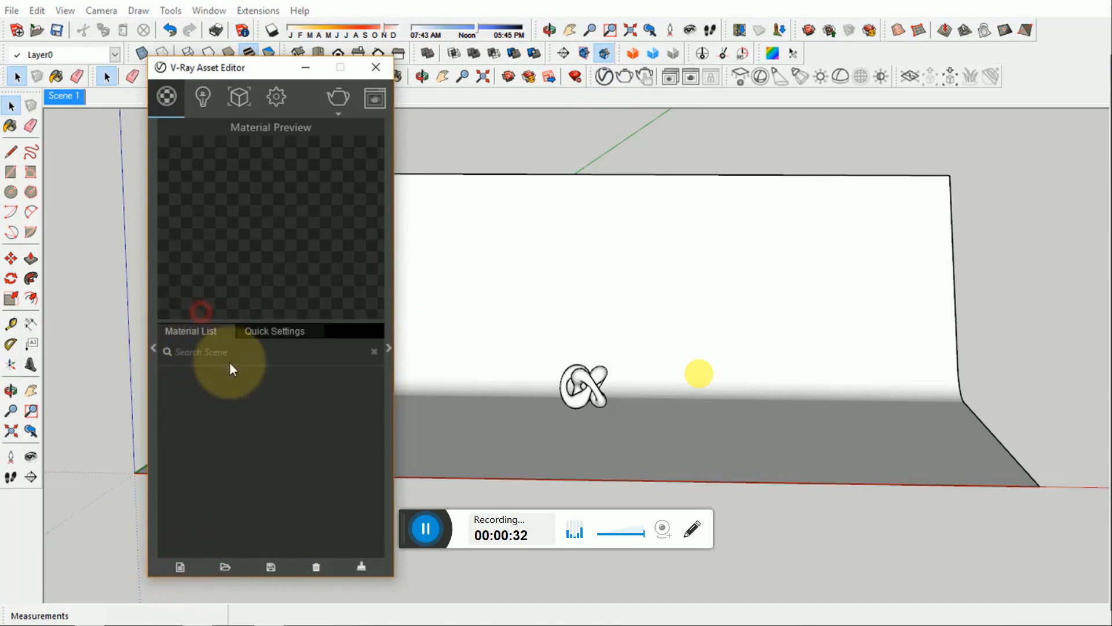
{"action": "double_click", "coordinate": [193, 374]}
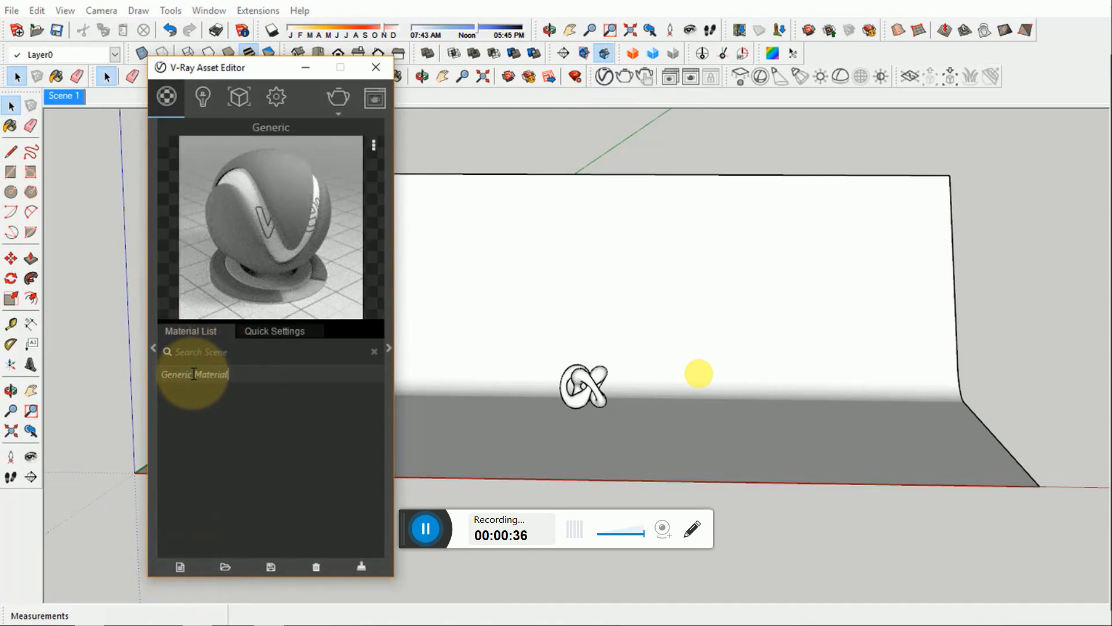
{"action": "key", "text": "Return"}
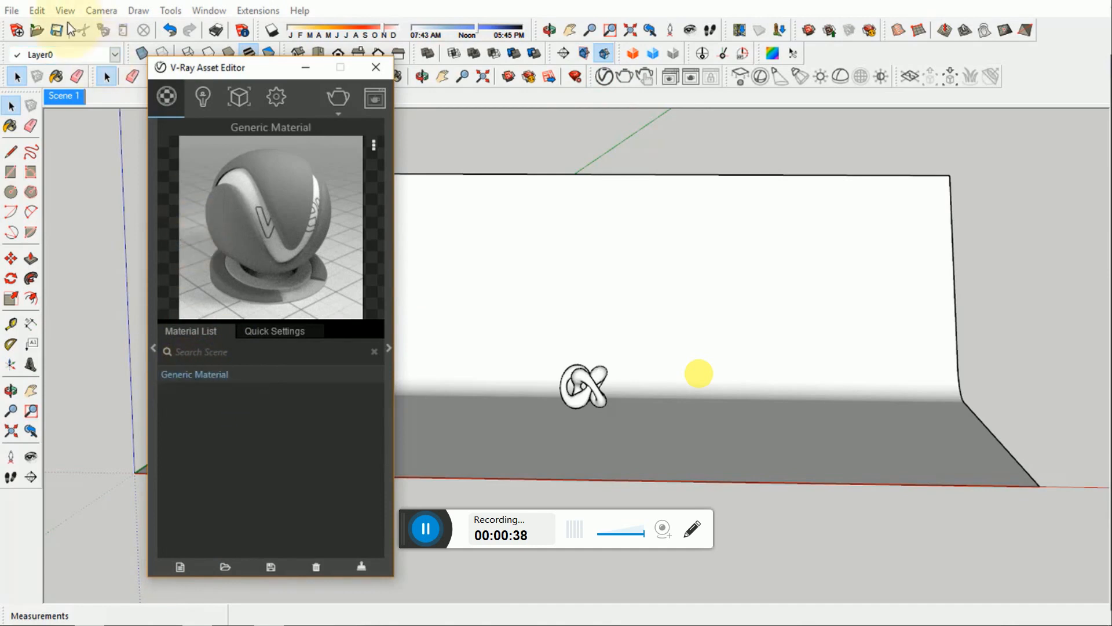
- Select all objects in the model and apply Generic Material to them
{"action": "left_click", "coordinate": [44, 12]}
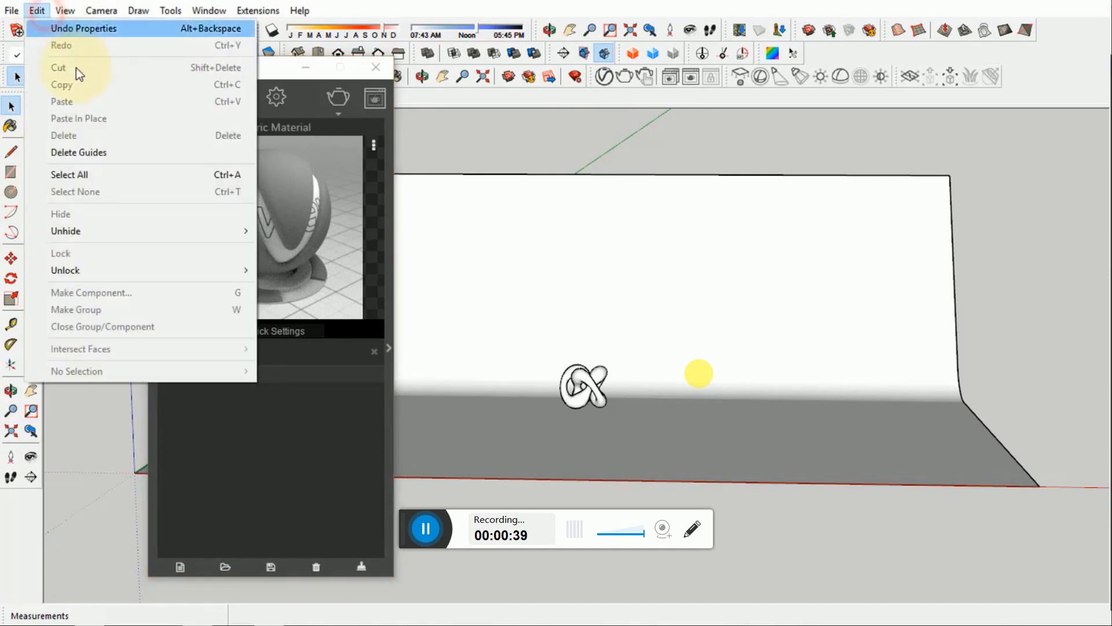
{"action": "left_click", "coordinate": [103, 174]}
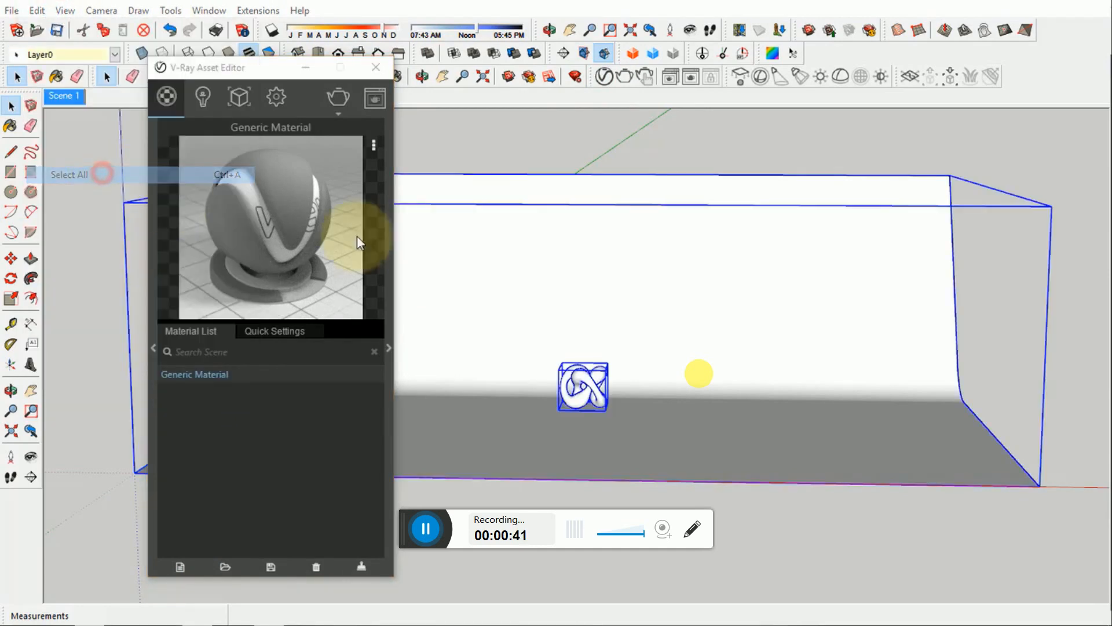
{"action": "right_click", "coordinate": [218, 376]}
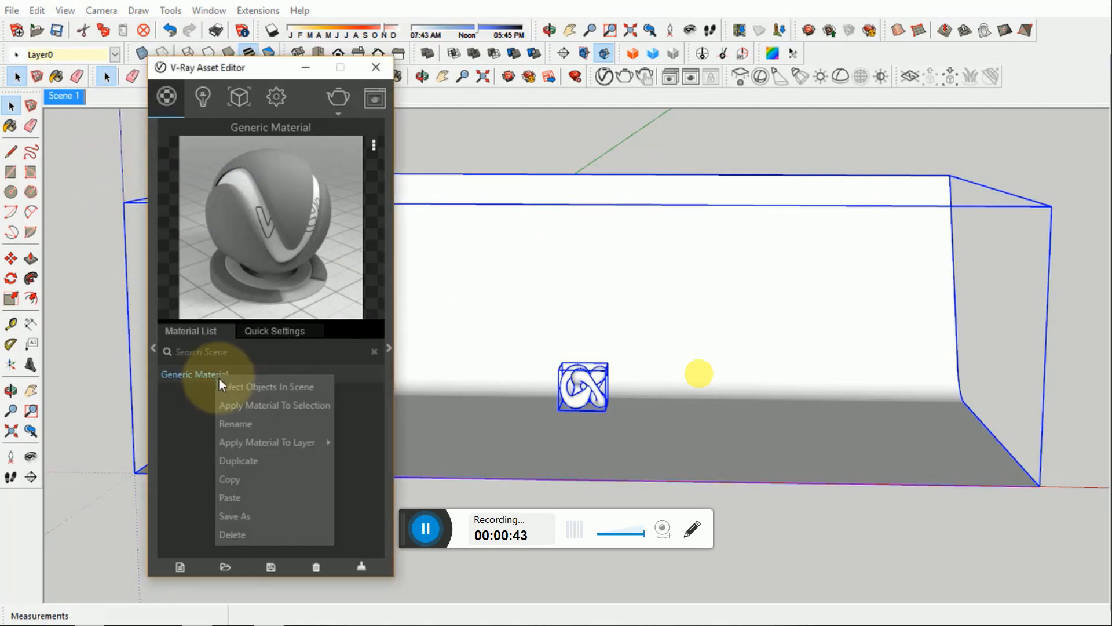
{"action": "left_click", "coordinate": [253, 409]}
{"action": "left_click", "coordinate": [552, 151]}
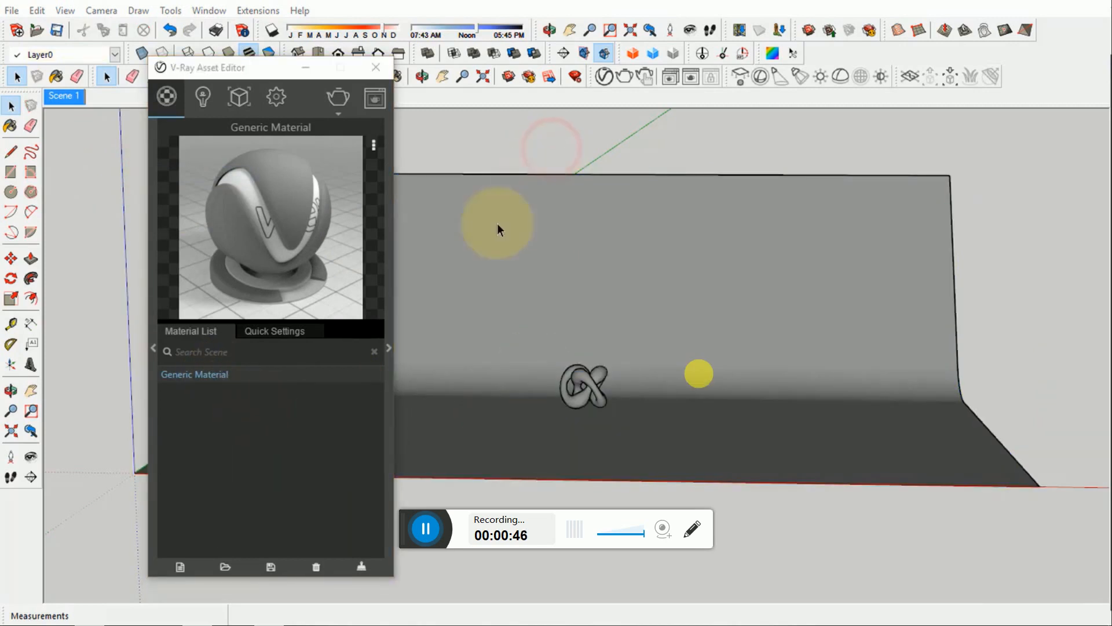
- Set the diffuse color of Generic Material to RGB 186, 186, 186 and minimize the asset editor
{"action": "left_click", "coordinate": [389, 347]}
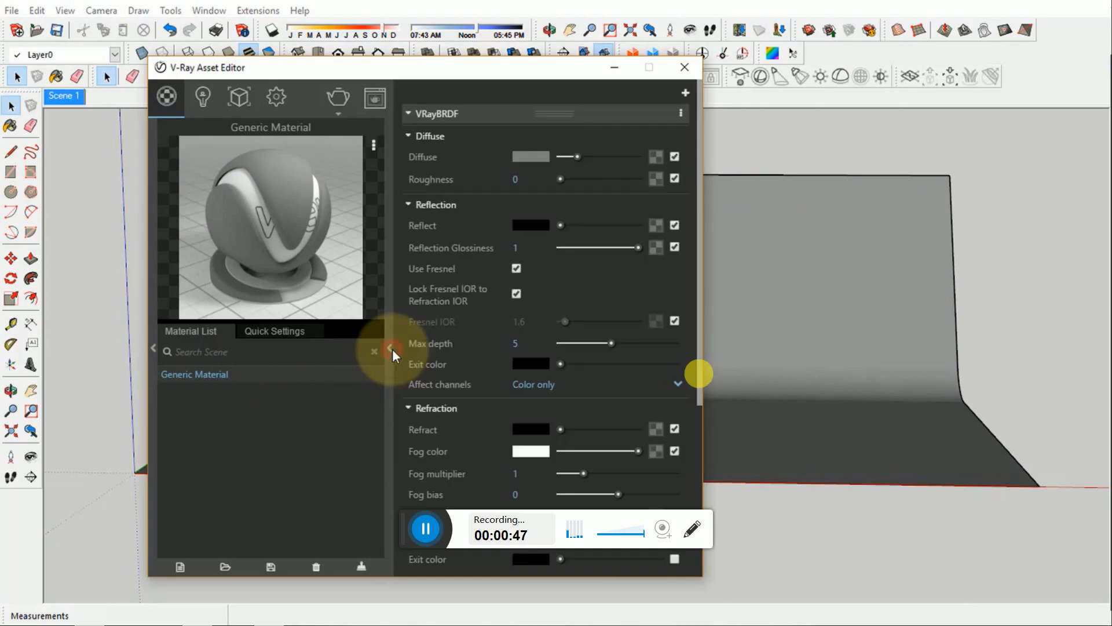
{"action": "left_click", "coordinate": [543, 158]}
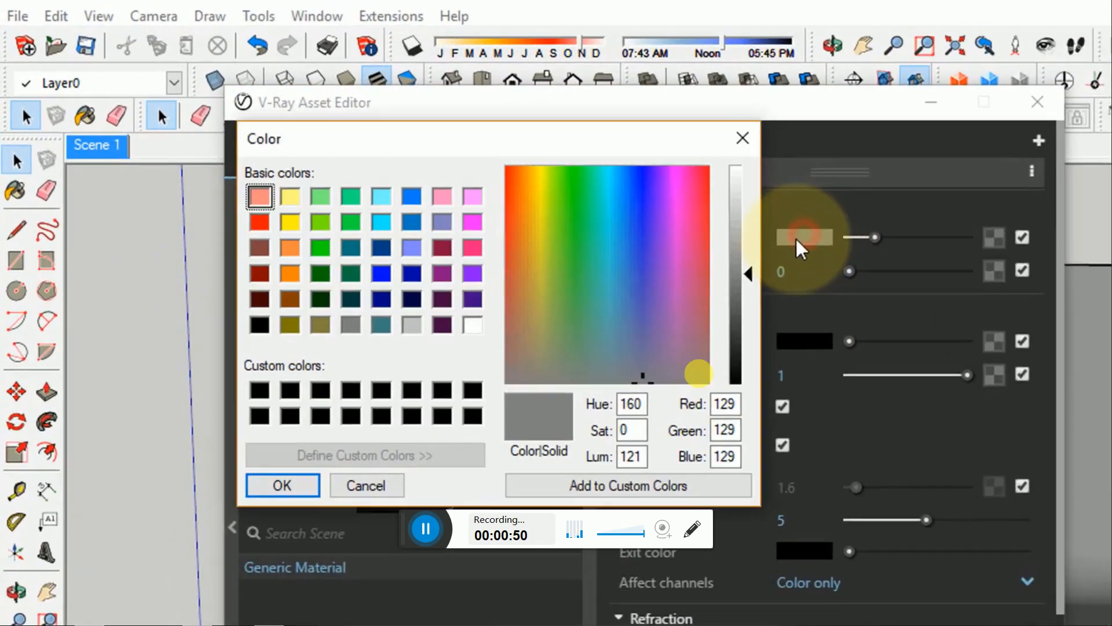
{"action": "left_click_drag", "start_coordinate": [735, 406], "coordinate": [671, 405]}
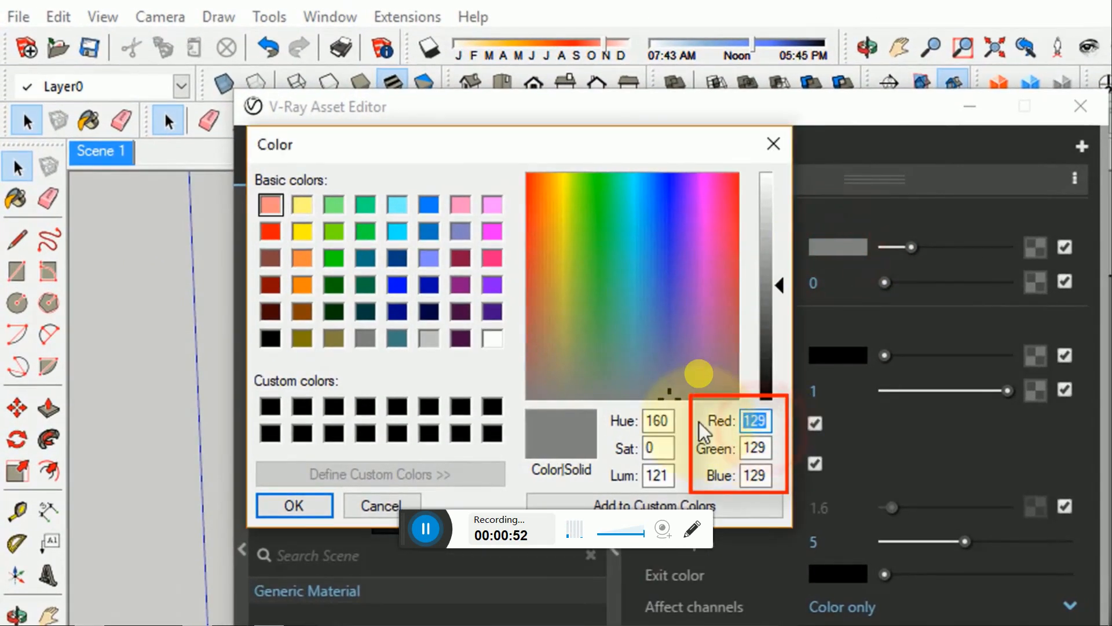
{"action": "type", "text": "186"}
{"action": "left_click", "coordinate": [752, 448]}
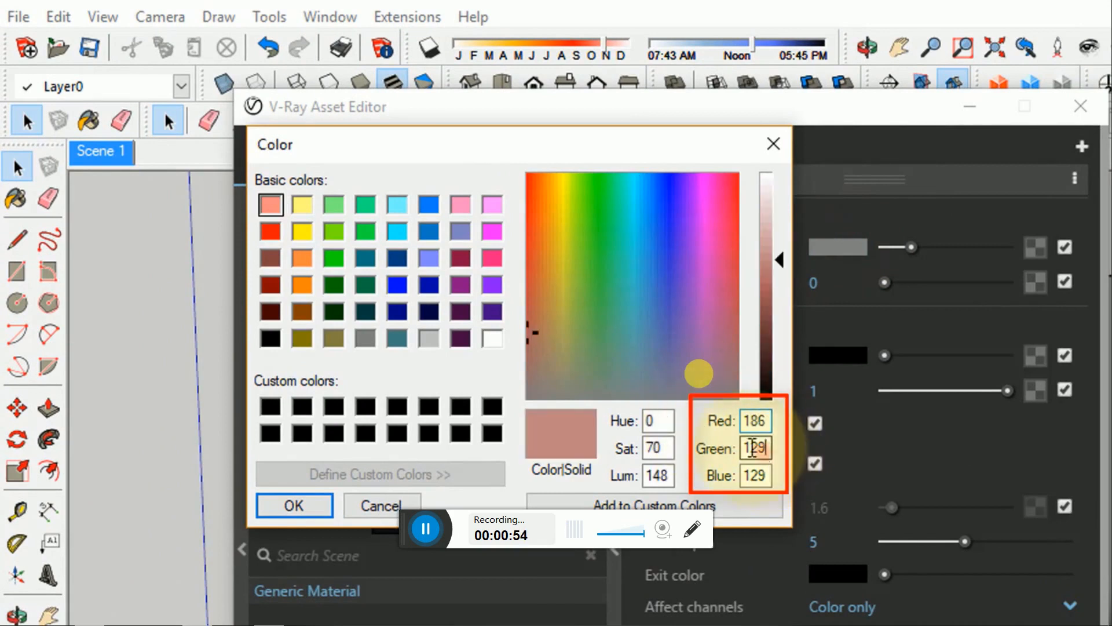
{"action": "double_click", "coordinate": [753, 447]}
{"action": "type", "text": "186"}
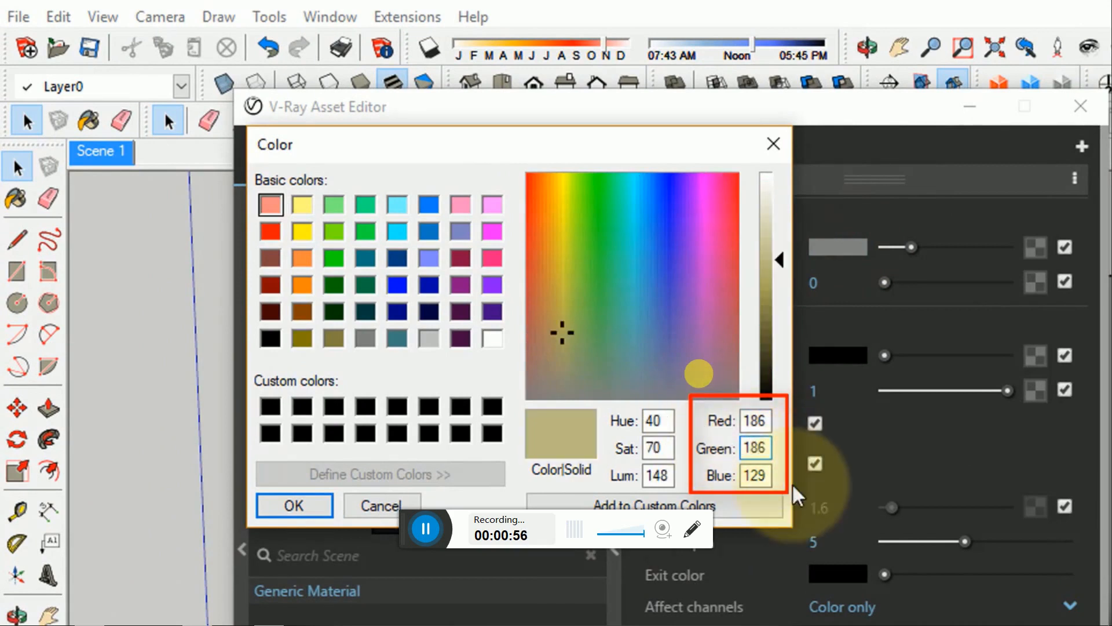
{"action": "left_click_drag", "start_coordinate": [763, 475], "coordinate": [700, 473]}
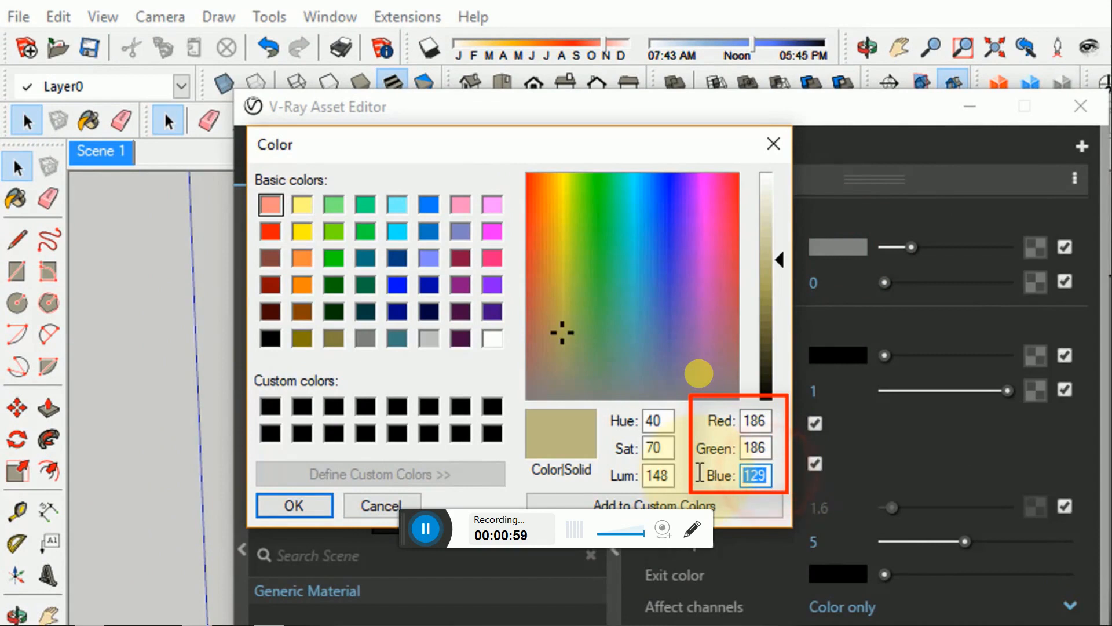
{"action": "type", "text": "186"}
{"action": "left_click", "coordinate": [321, 505]}
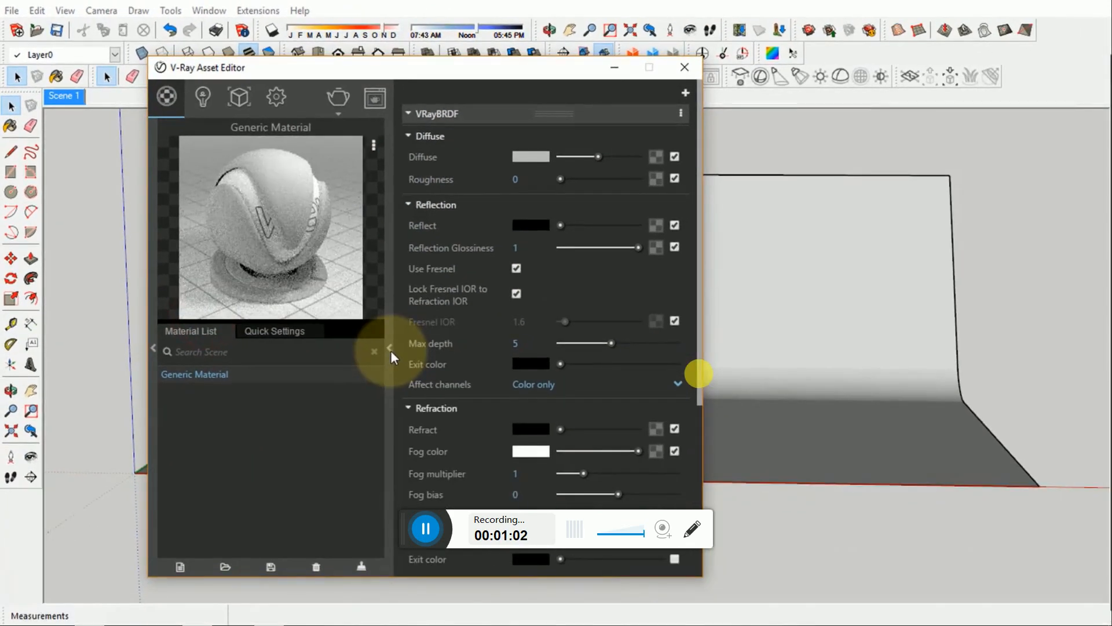
{"action": "left_click", "coordinate": [614, 550]}
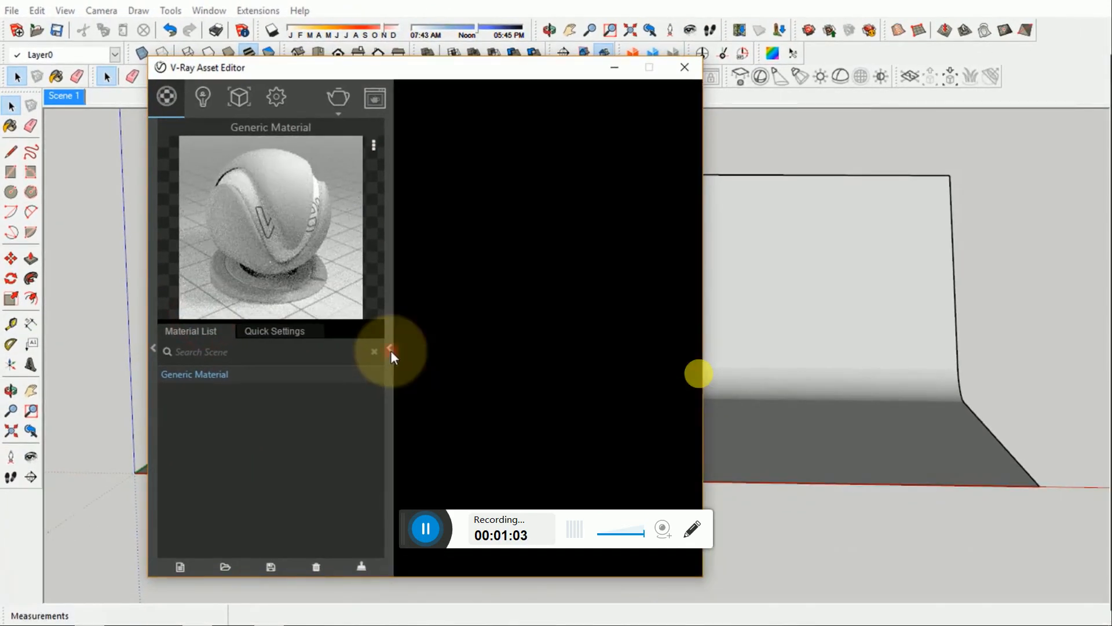
{"action": "left_click", "coordinate": [461, 132]}
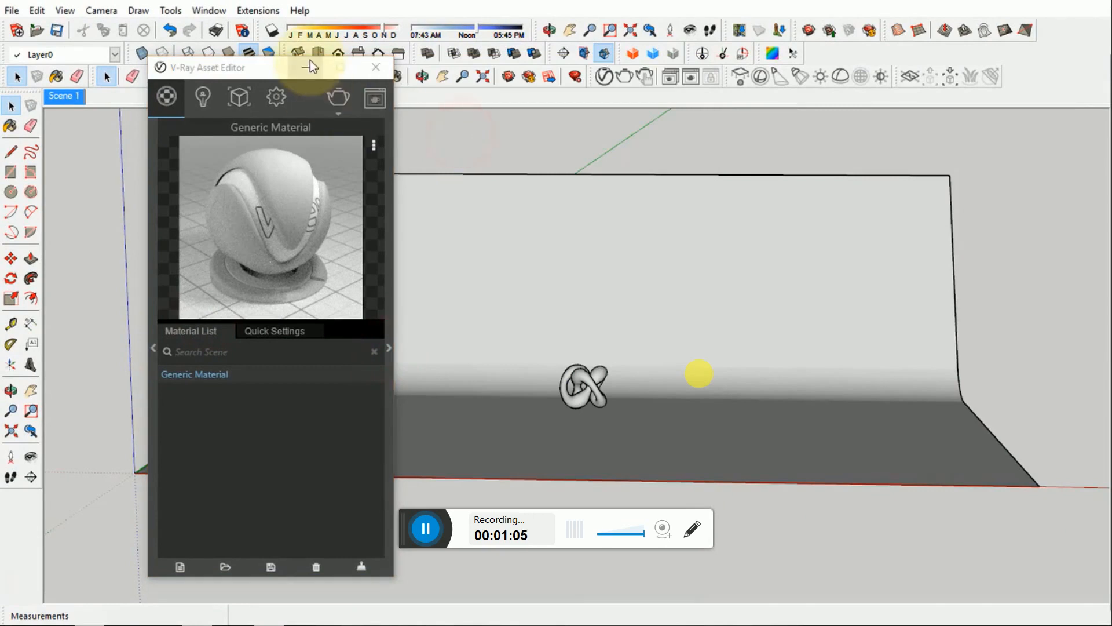
{"action": "left_click", "coordinate": [307, 67]}
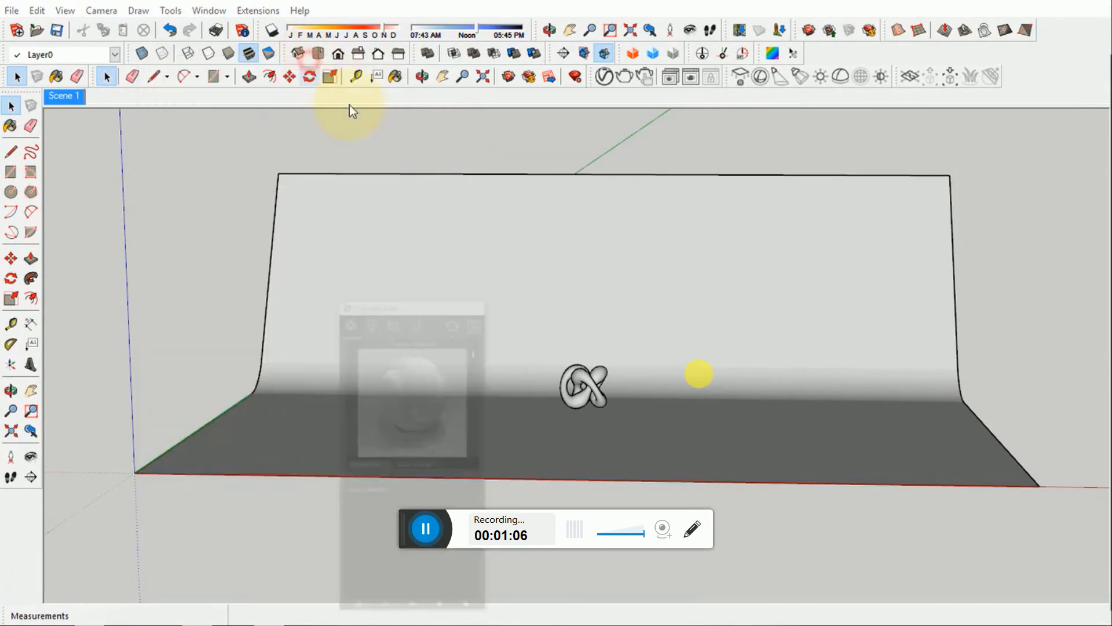
{"action": "left_click", "coordinate": [362, 141]}
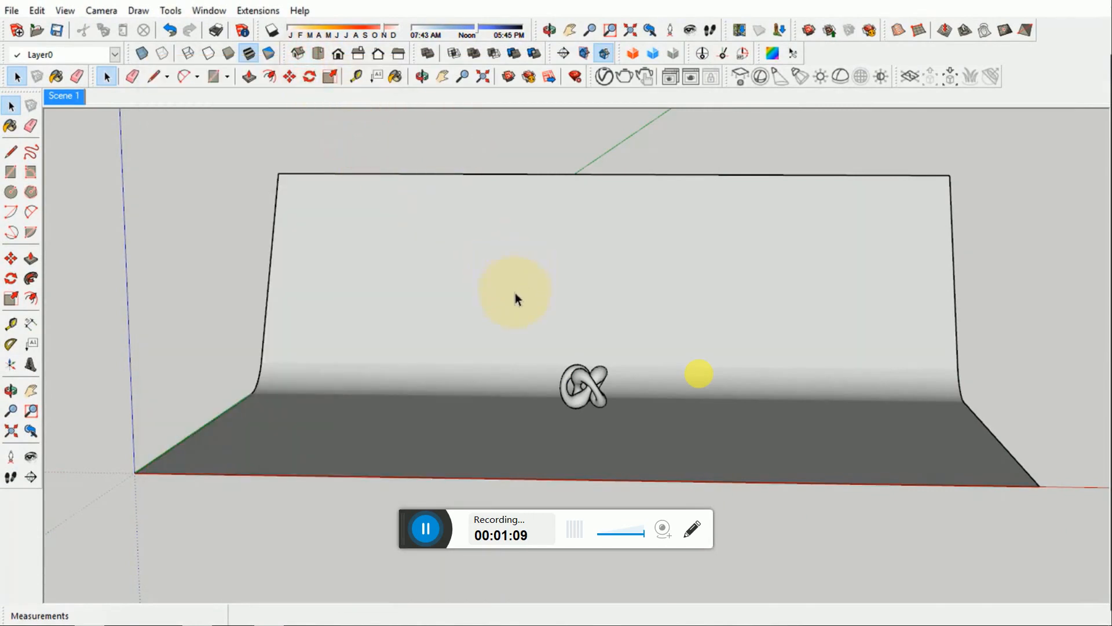
- Frame a close-up view of the knot on the backdrop and save it as a new scene
{"action": "mouse_move", "coordinate": [516, 297]}
{"action": "middle_mouse_down"}
{"action": "mouse_move", "coordinate": [529, 336]}
{"action": "mouse_move", "coordinate": [698, 398]}
{"action": "middle_mouse_up"}
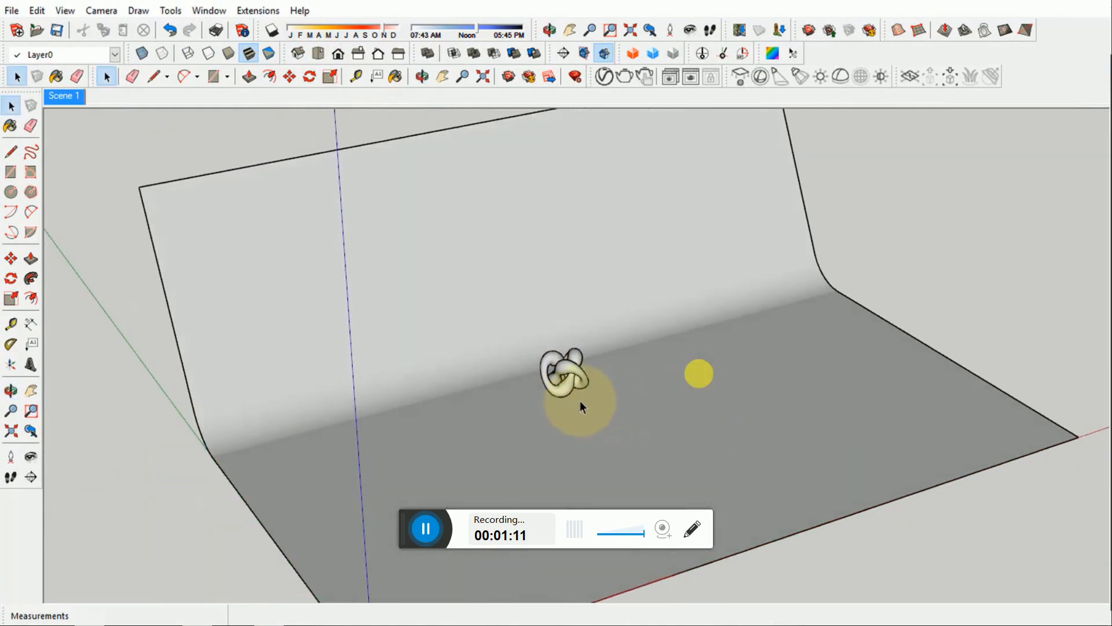
{"action": "scroll", "coordinate": [574, 387], "scroll_direction": "up", "scroll_amount": 5}
{"action": "scroll", "coordinate": [573, 381], "scroll_direction": "up", "scroll_amount": 4}
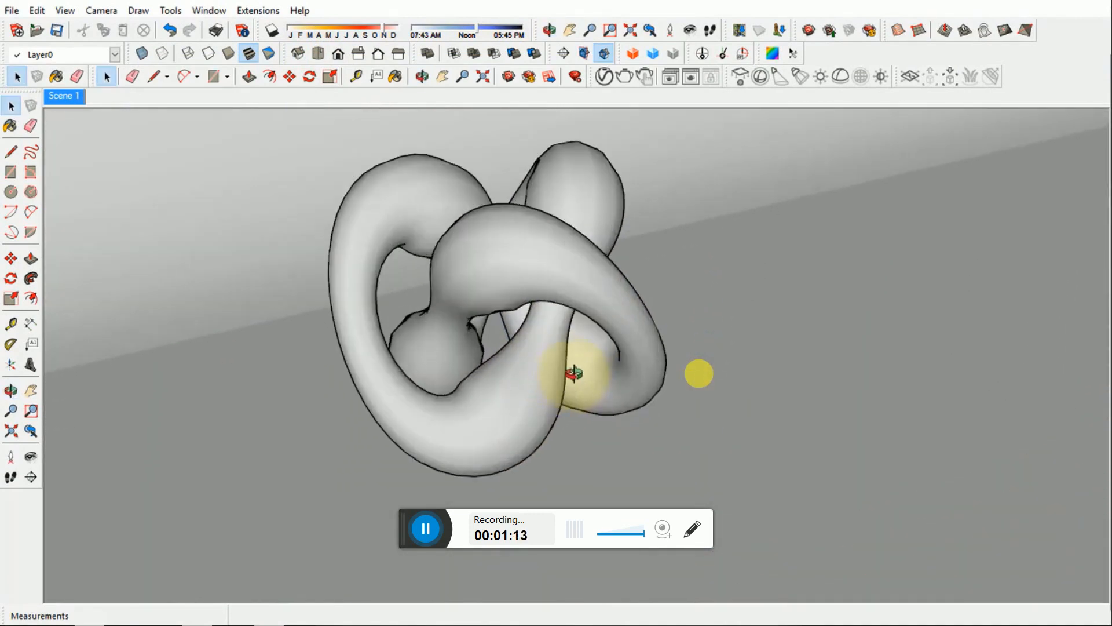
{"action": "scroll", "coordinate": [620, 366], "scroll_direction": "up", "scroll_amount": 2}
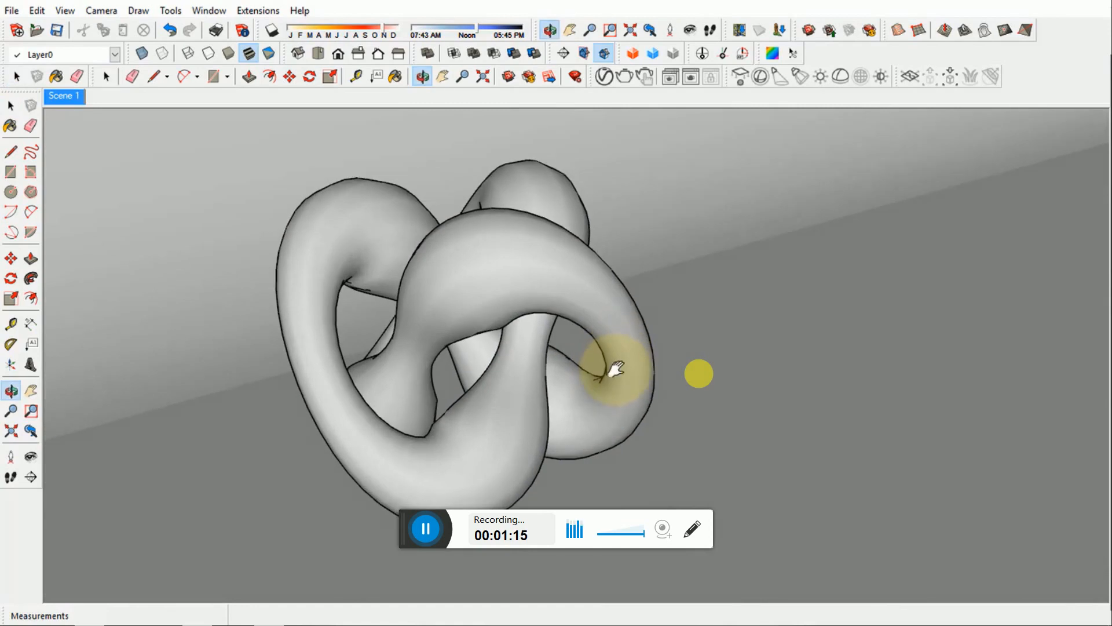
{"action": "right_click", "coordinate": [69, 99]}
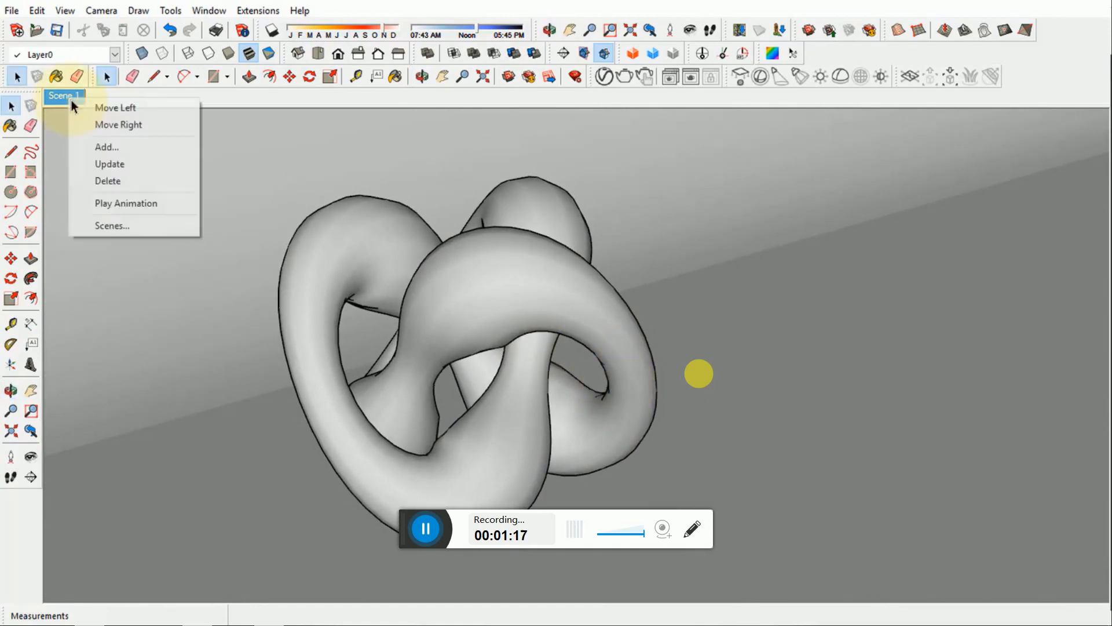
{"action": "left_click", "coordinate": [106, 152]}
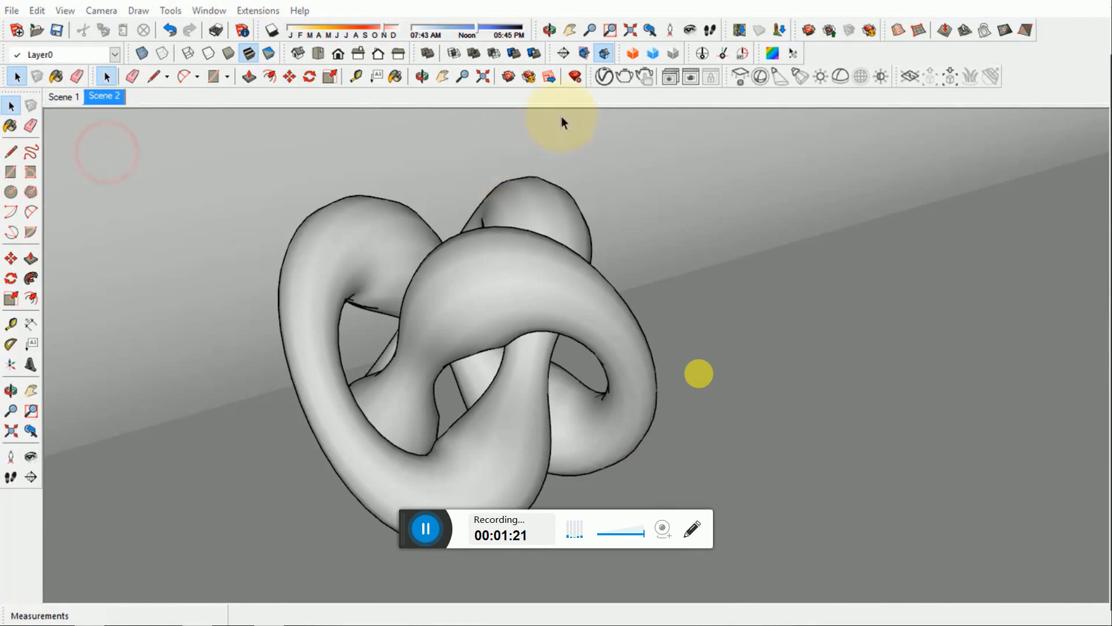
- Check the V-Ray camera and environment settings and enable Safe Frame for the render output
{"action": "left_click", "coordinate": [604, 81]}
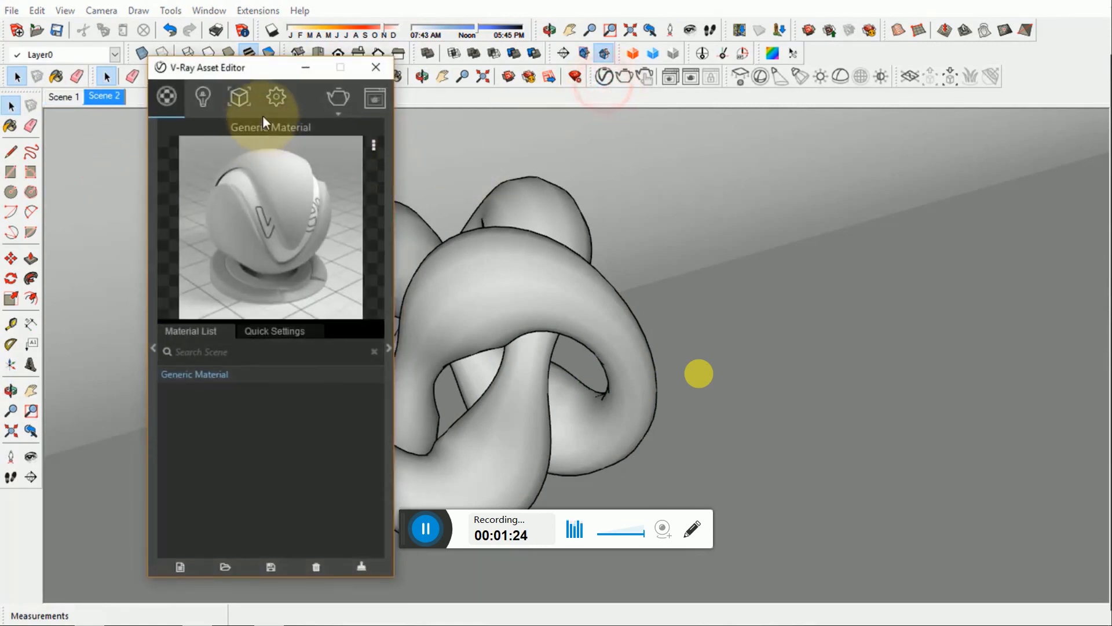
{"action": "left_click", "coordinate": [280, 105]}
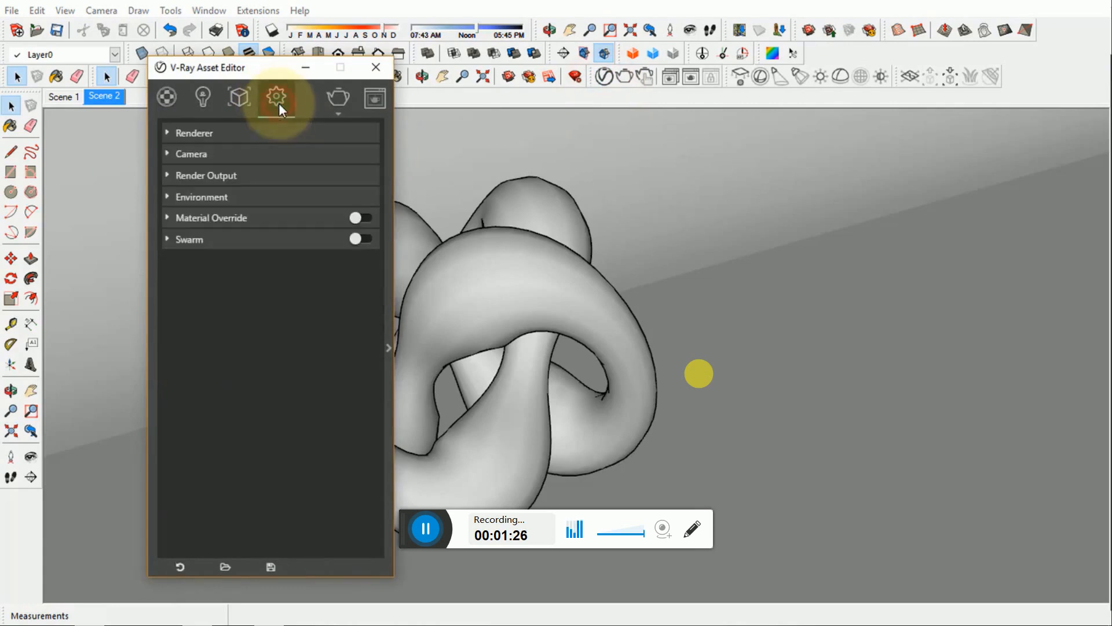
{"action": "left_click", "coordinate": [217, 156]}
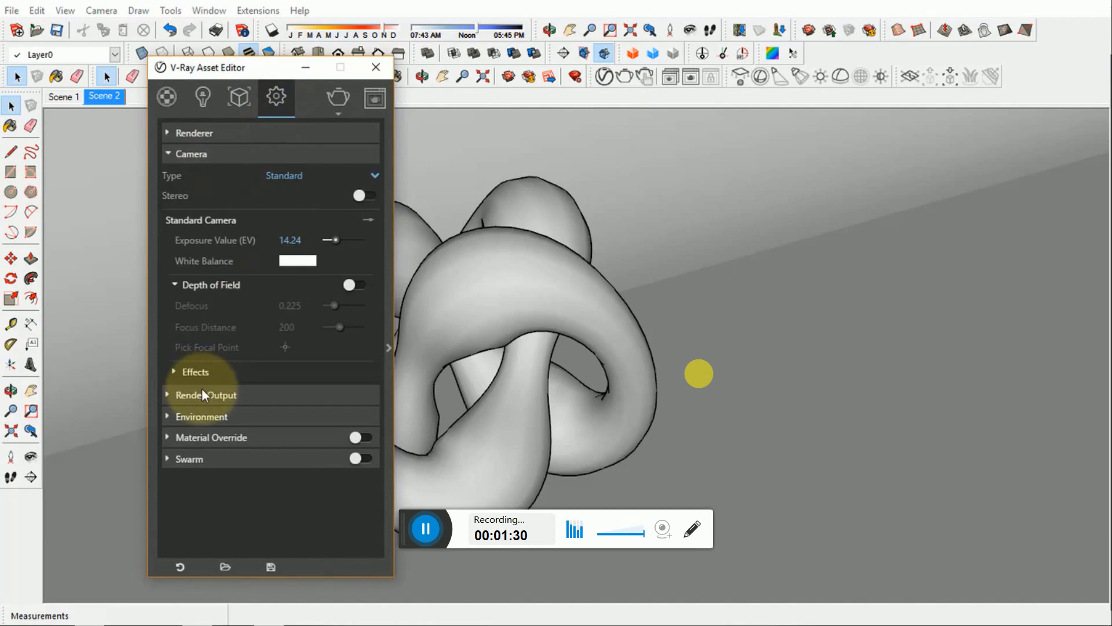
{"action": "left_click", "coordinate": [229, 155]}
{"action": "left_click", "coordinate": [228, 193]}
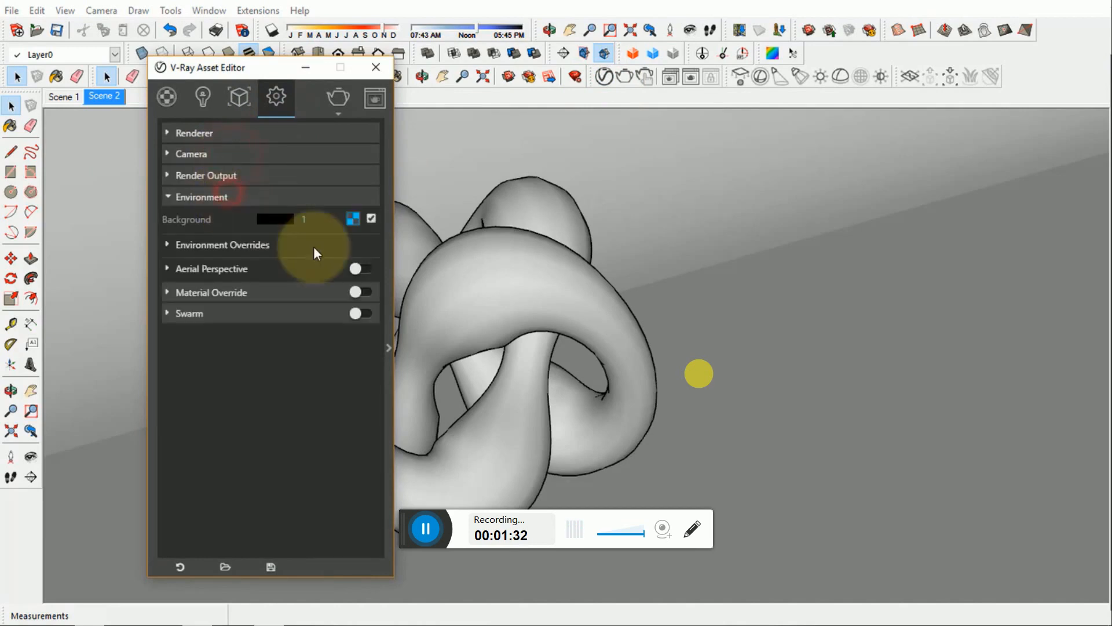
{"action": "left_click", "coordinate": [270, 197]}
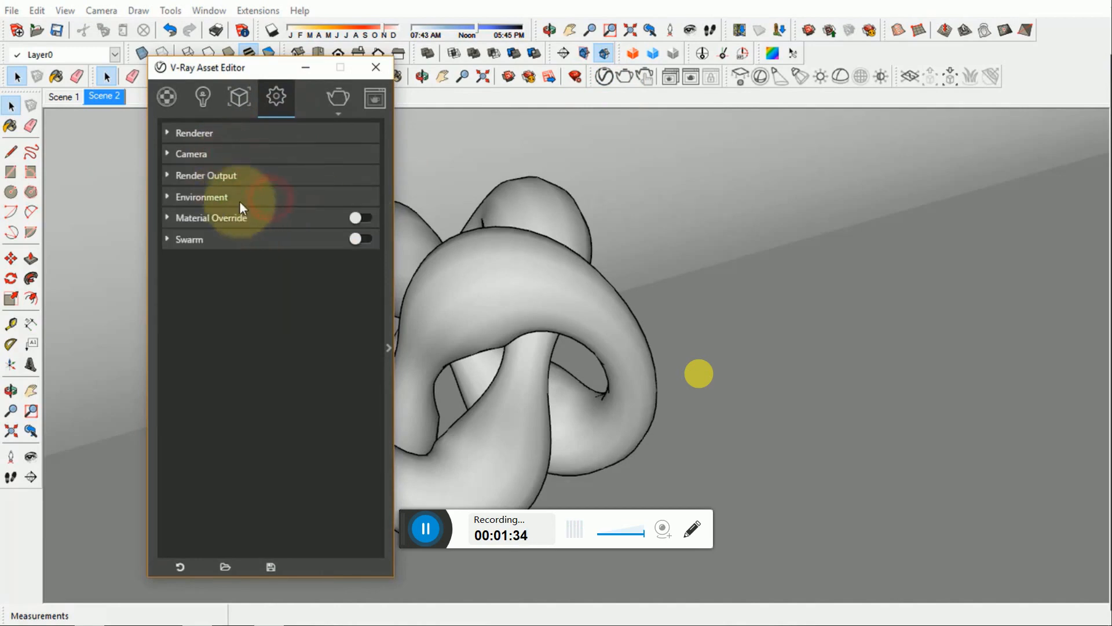
{"action": "left_click", "coordinate": [217, 175]}
{"action": "left_click", "coordinate": [358, 216]}
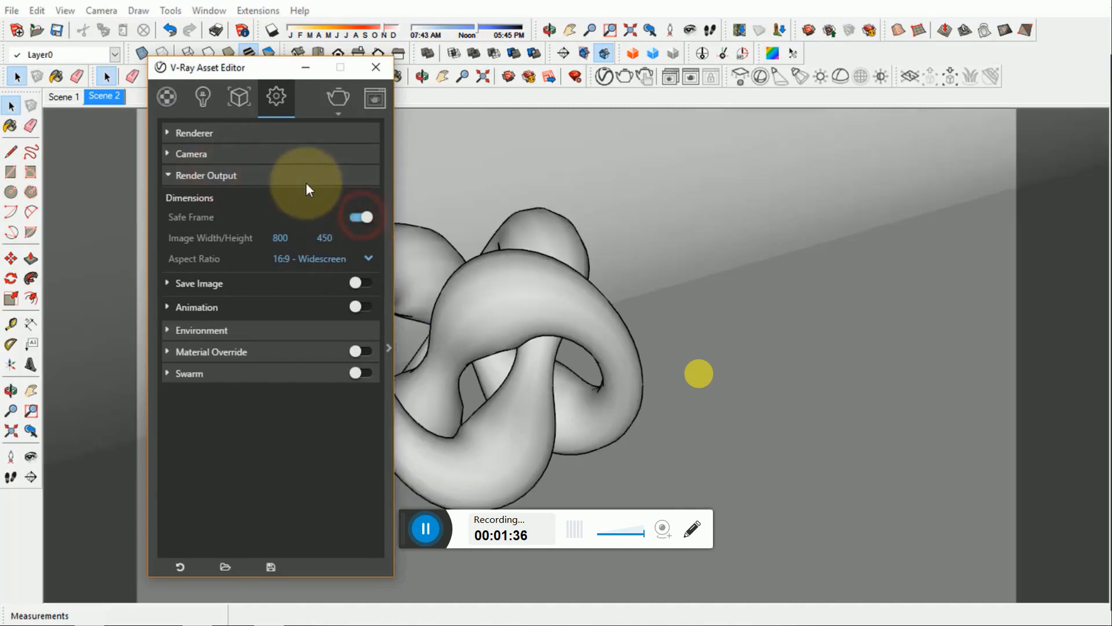
{"action": "left_click", "coordinate": [304, 183]}
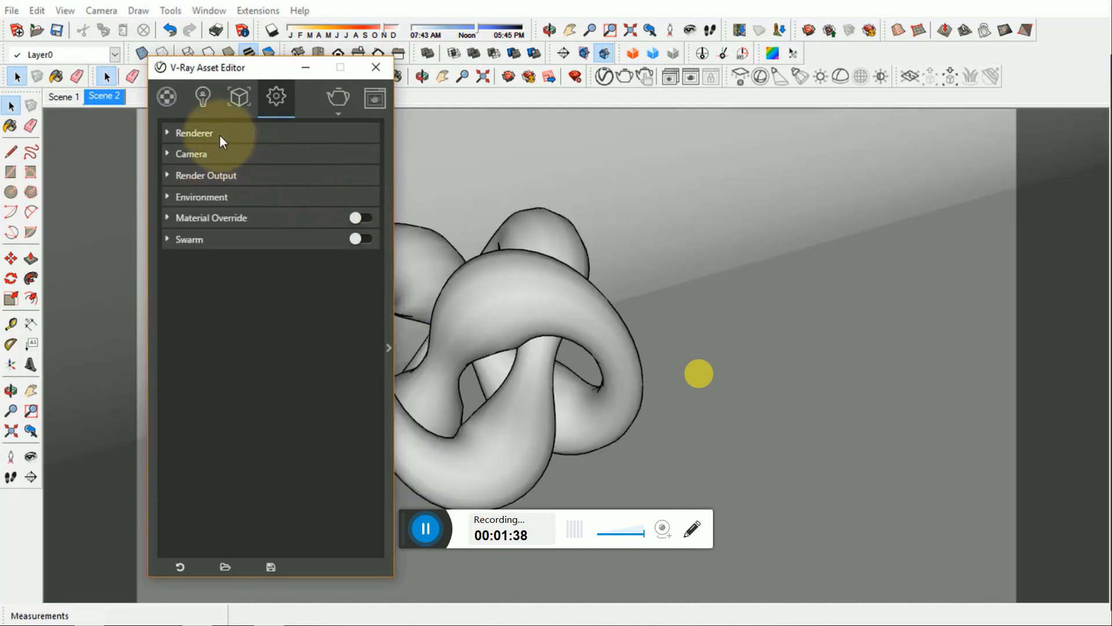
- With shadows shown, set the sun date to around mid-year and the time to about noon, and hide the shadows
{"action": "left_click", "coordinate": [267, 69]}
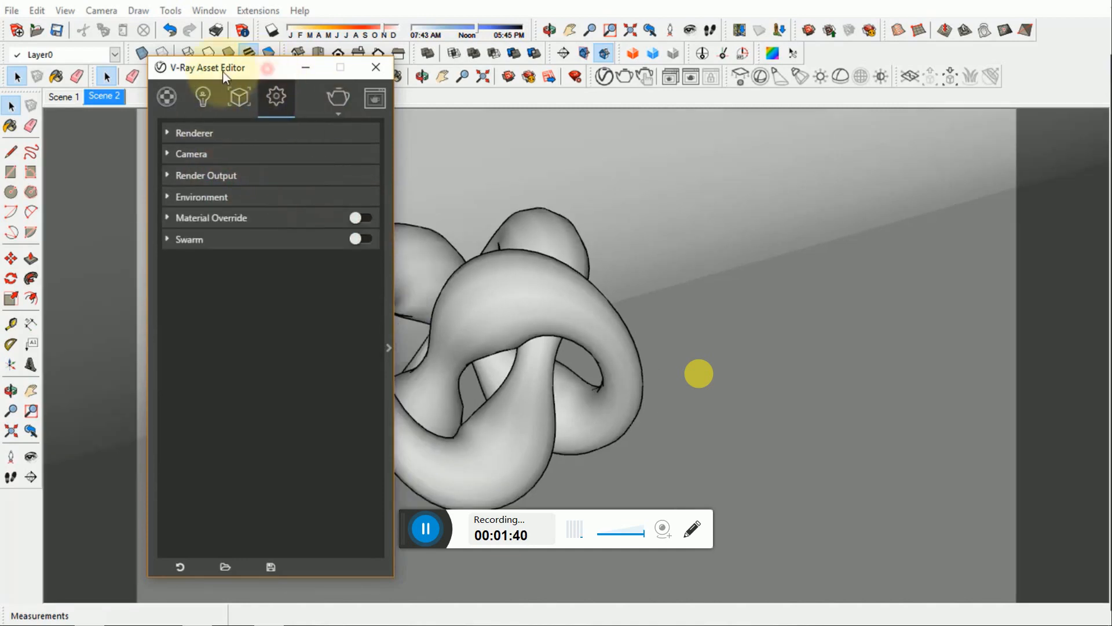
{"action": "left_click_drag", "start_coordinate": [224, 73], "coordinate": [130, 70]}
{"action": "left_click", "coordinate": [272, 31]}
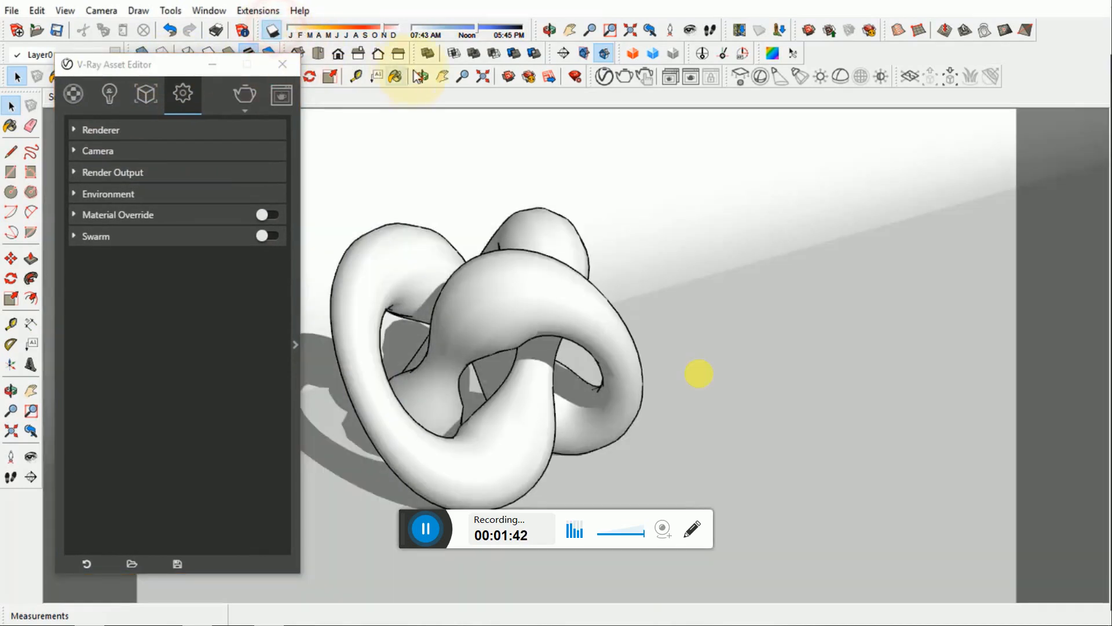
{"action": "left_click_drag", "start_coordinate": [383, 28], "coordinate": [351, 28]}
{"action": "left_click", "coordinate": [449, 29]}
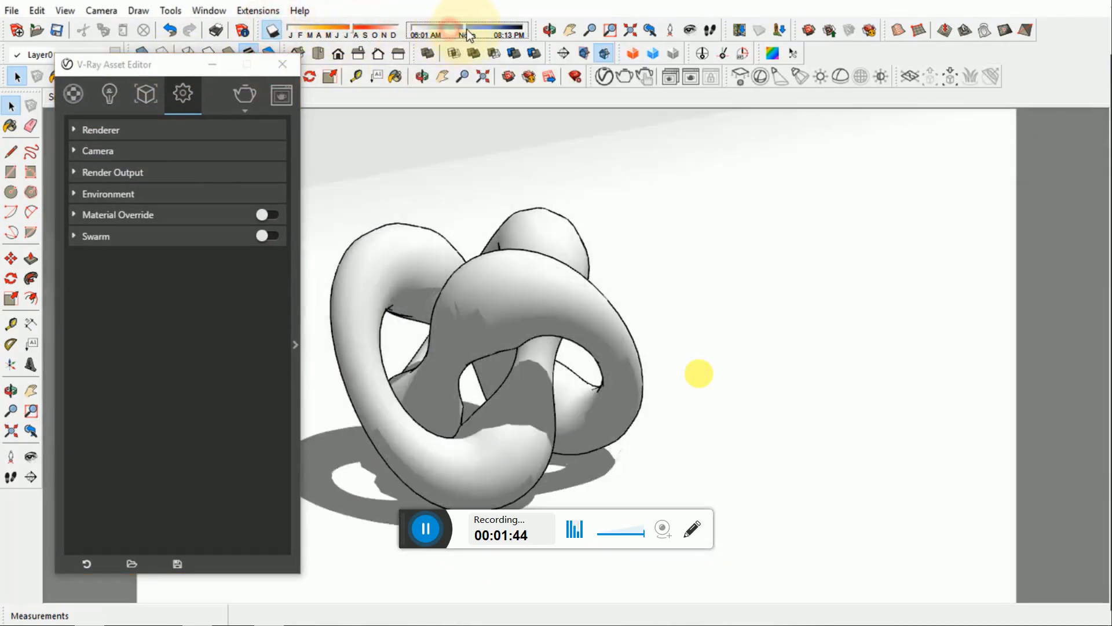
{"action": "mouse_move", "coordinate": [467, 30]}
{"action": "left_mouse_down"}
{"action": "mouse_move", "coordinate": [435, 38]}
{"action": "mouse_move", "coordinate": [467, 33]}
{"action": "left_mouse_up"}
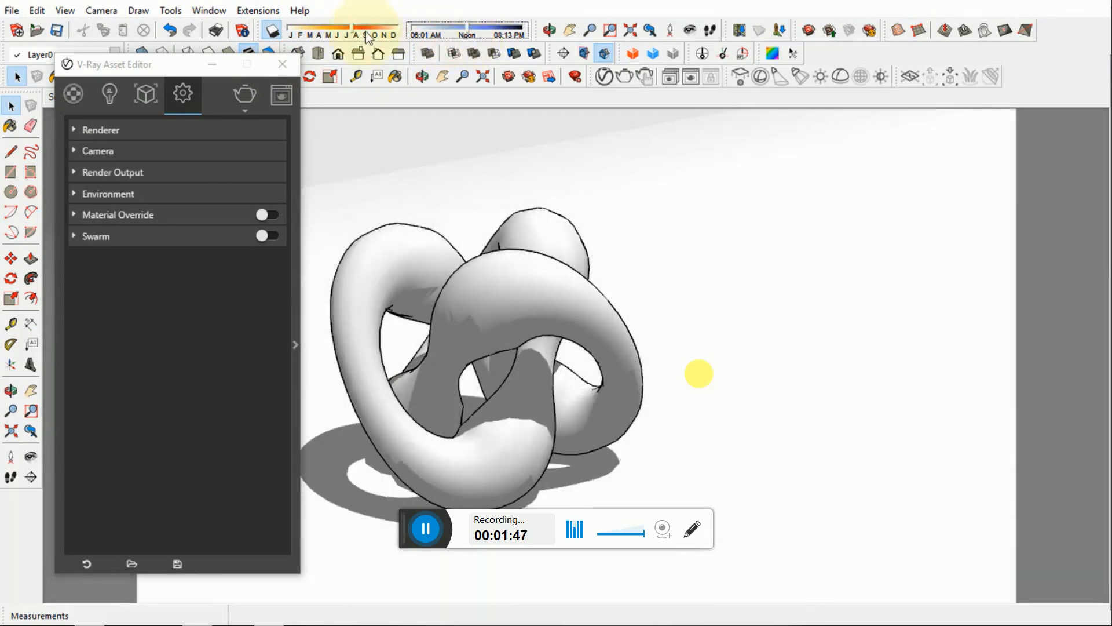
{"action": "left_click", "coordinate": [273, 30]}
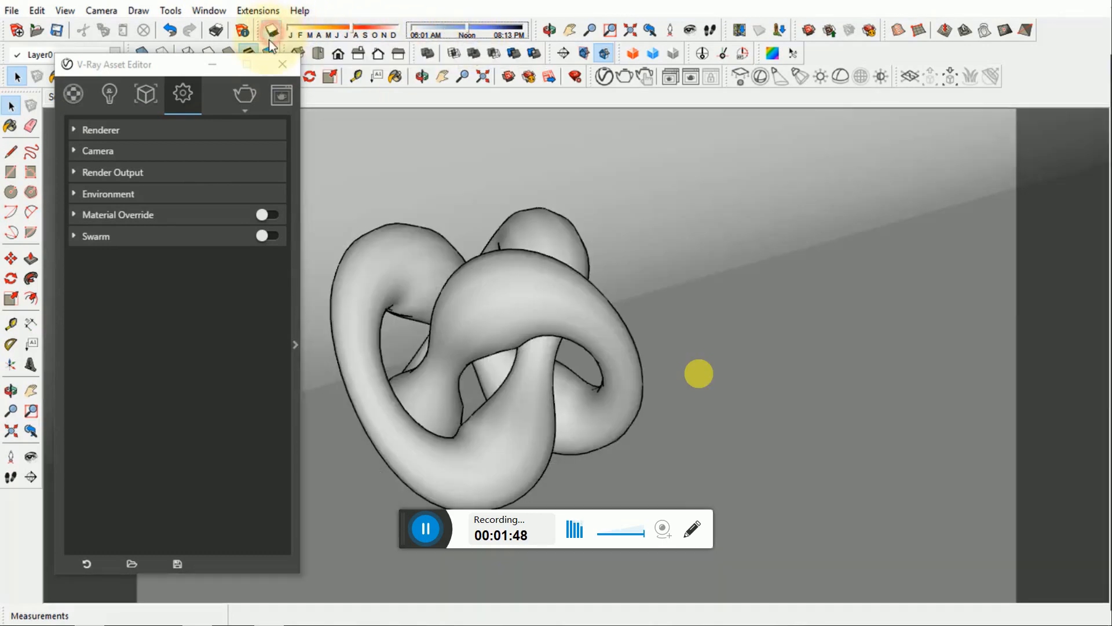
- Turn off SunLight in the V-Ray lights list and collapse its settings
{"action": "left_click", "coordinate": [99, 91]}
{"action": "left_click", "coordinate": [297, 304]}
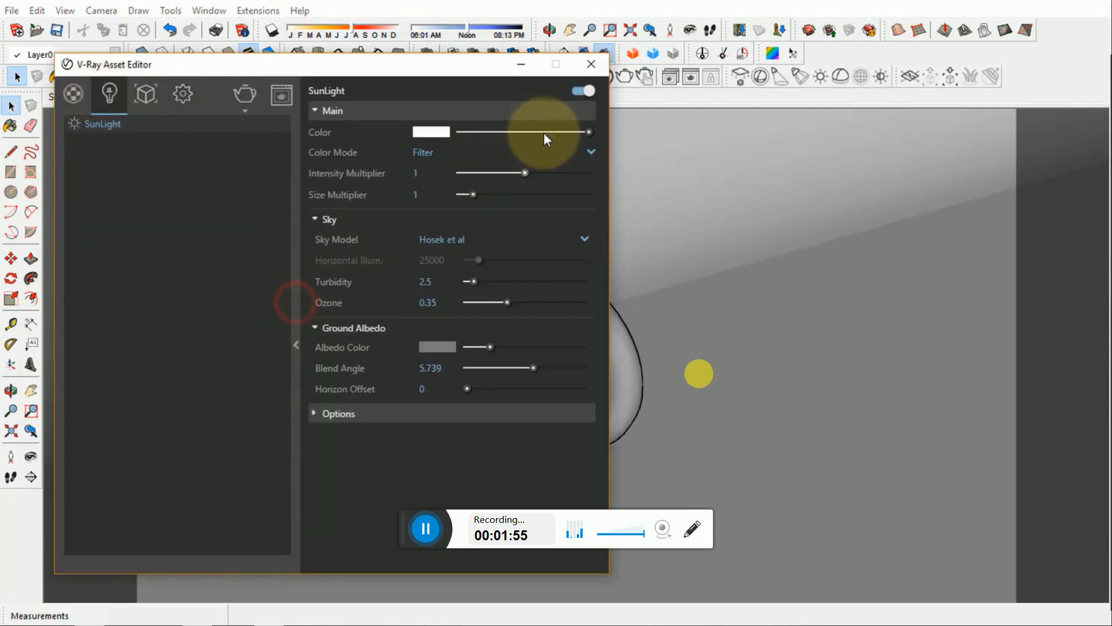
{"action": "left_click", "coordinate": [576, 92]}
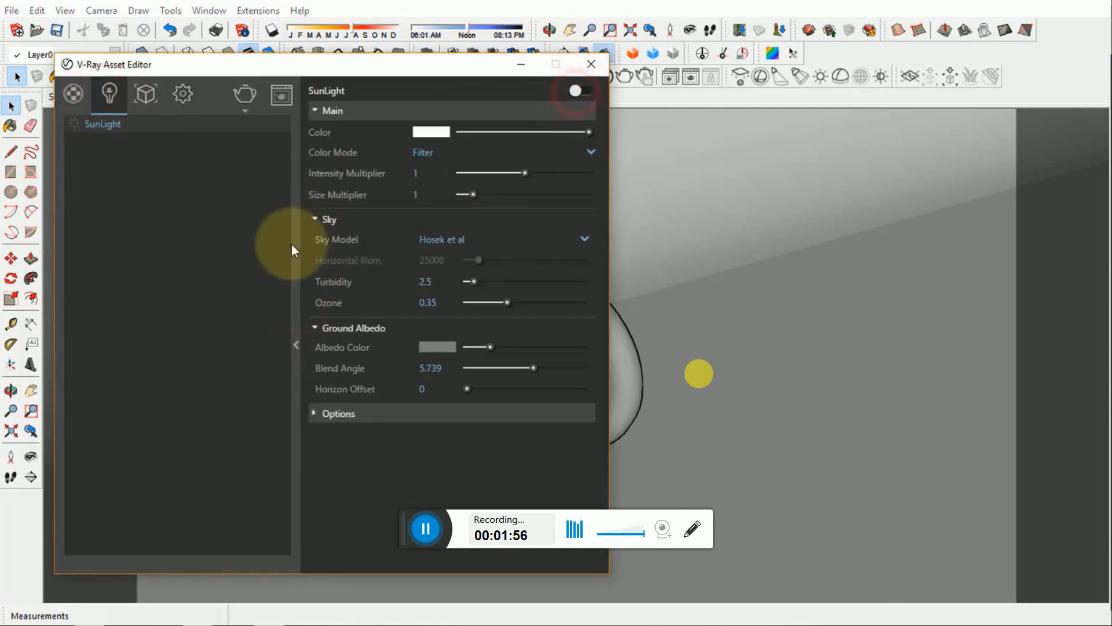
{"action": "left_click", "coordinate": [295, 208]}
- Check the Environment background setting in the V-Ray settings and minimize the asset editor
{"action": "left_click", "coordinate": [186, 100]}
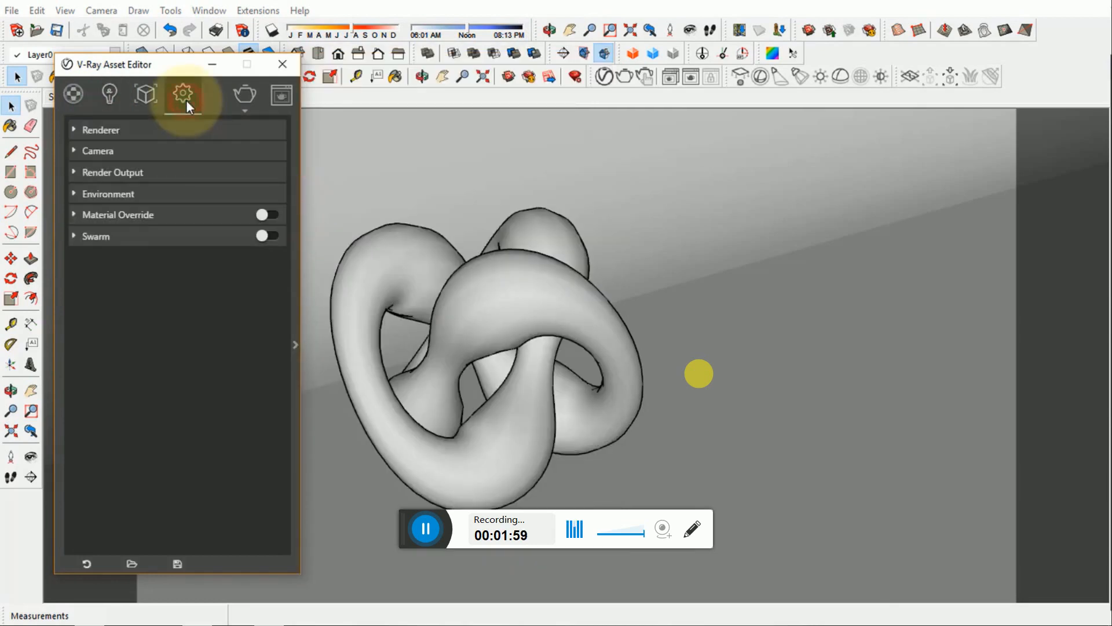
{"action": "left_click", "coordinate": [128, 196]}
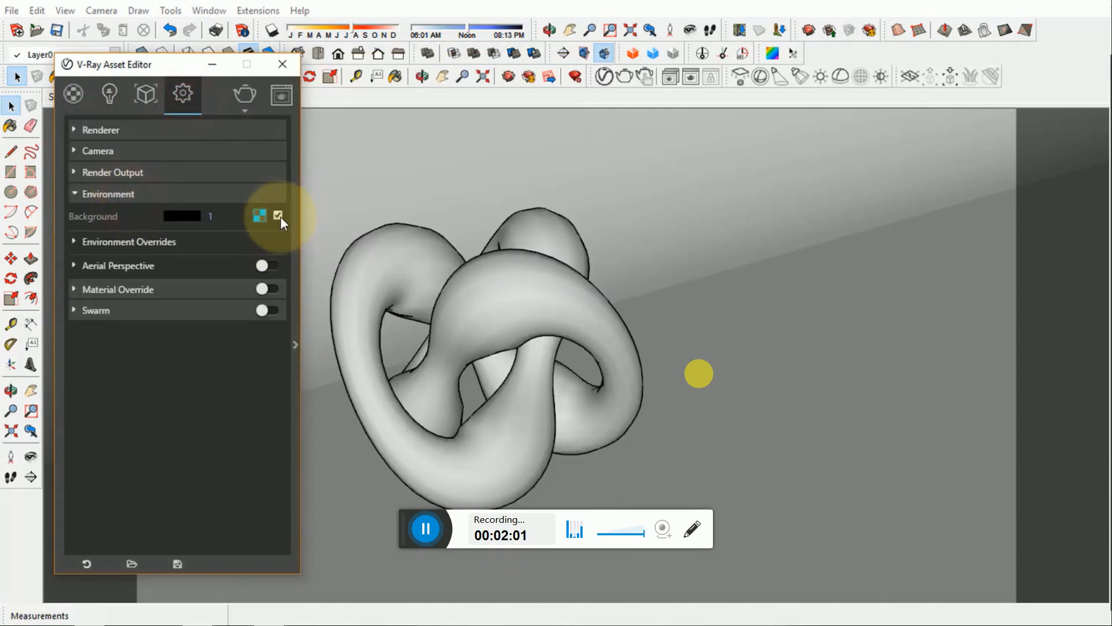
{"action": "left_click", "coordinate": [220, 193]}
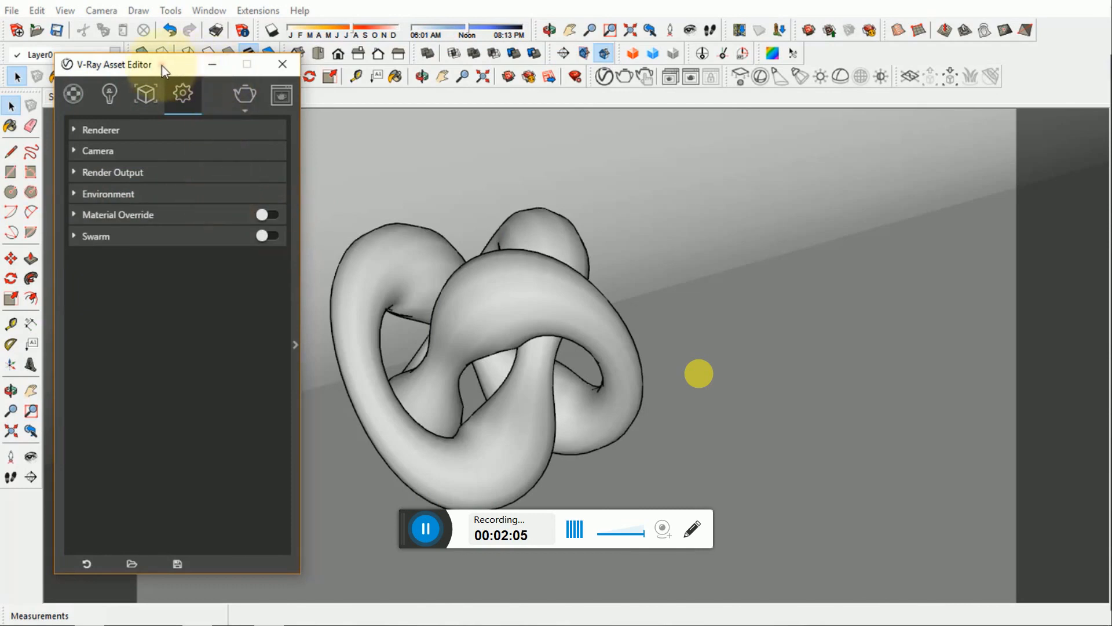
{"action": "left_click_drag", "start_coordinate": [162, 65], "coordinate": [200, 60]}
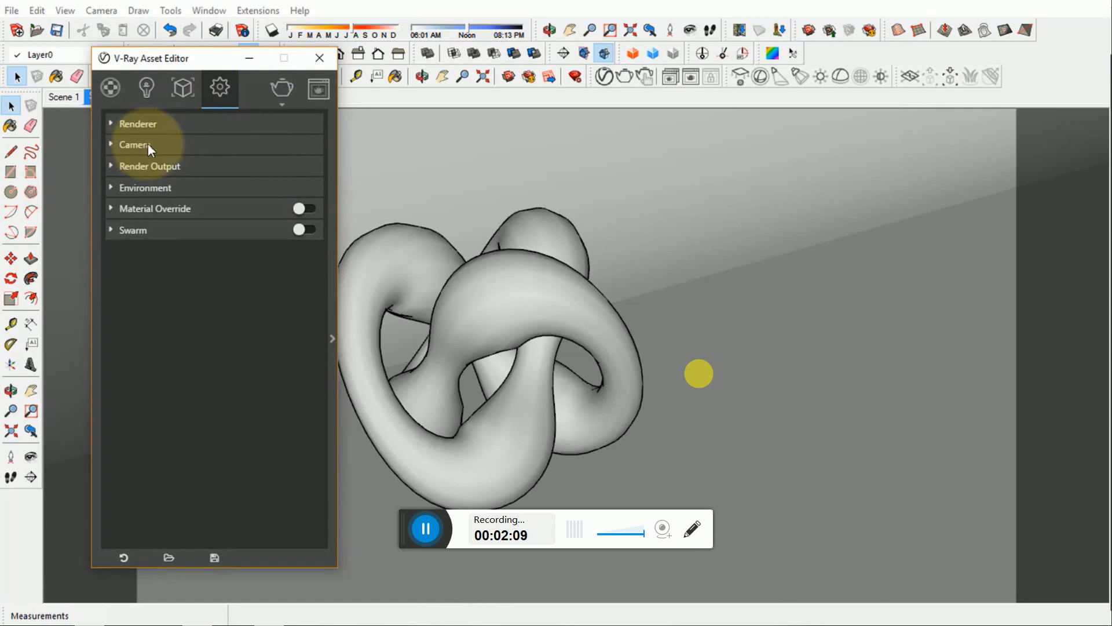
{"action": "left_click", "coordinate": [250, 58]}
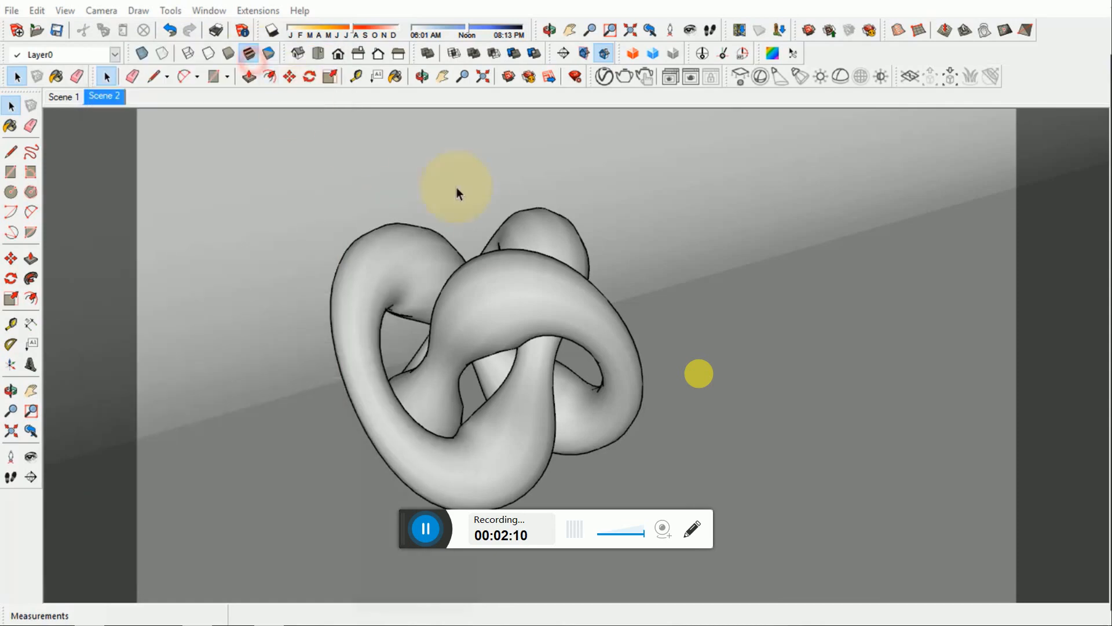
- Draw a V-Ray rectangle light on the backdrop floor in front of the knot
{"action": "left_click", "coordinate": [585, 168]}
{"action": "middle_click_drag", "start_coordinate": [661, 307], "coordinate": [529, 343]}
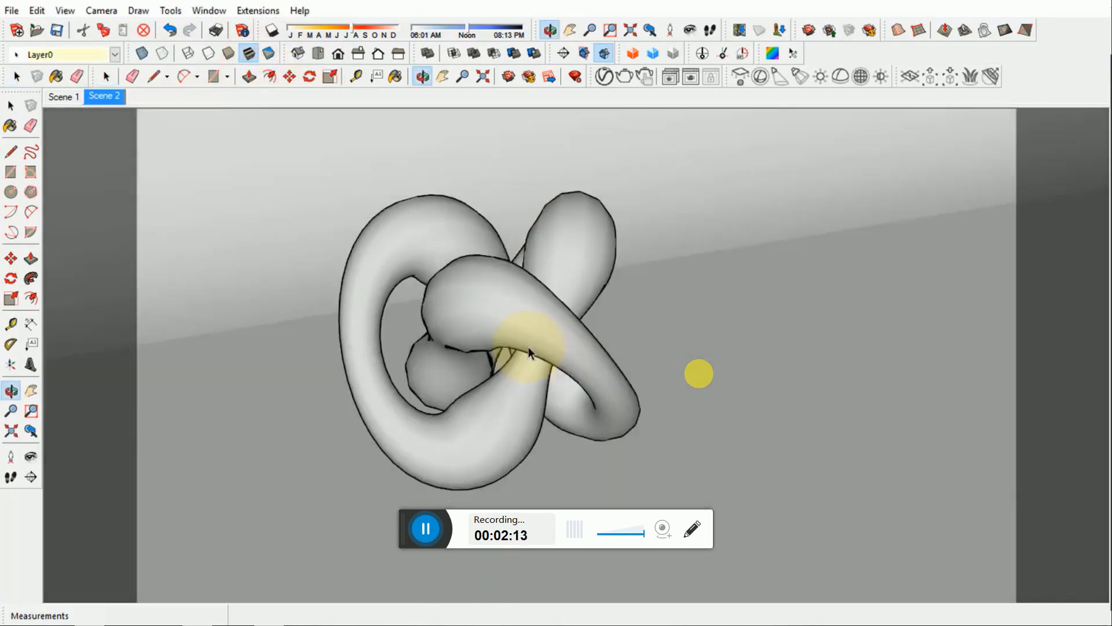
{"action": "scroll", "coordinate": [530, 344], "scroll_direction": "down", "scroll_amount": 6}
{"action": "middle_click_drag", "start_coordinate": [607, 399], "coordinate": [492, 412]}
{"action": "scroll", "coordinate": [851, 350], "scroll_direction": "down", "scroll_amount": 3}
{"action": "left_click", "coordinate": [1001, 287]}
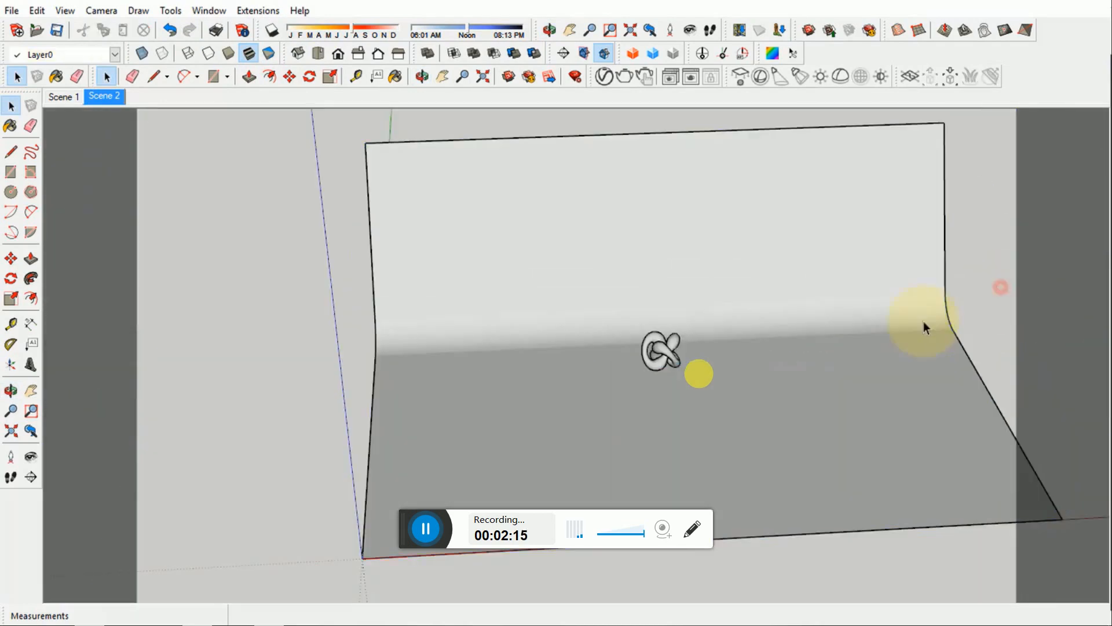
{"action": "middle_click_drag", "start_coordinate": [746, 393], "coordinate": [685, 391]}
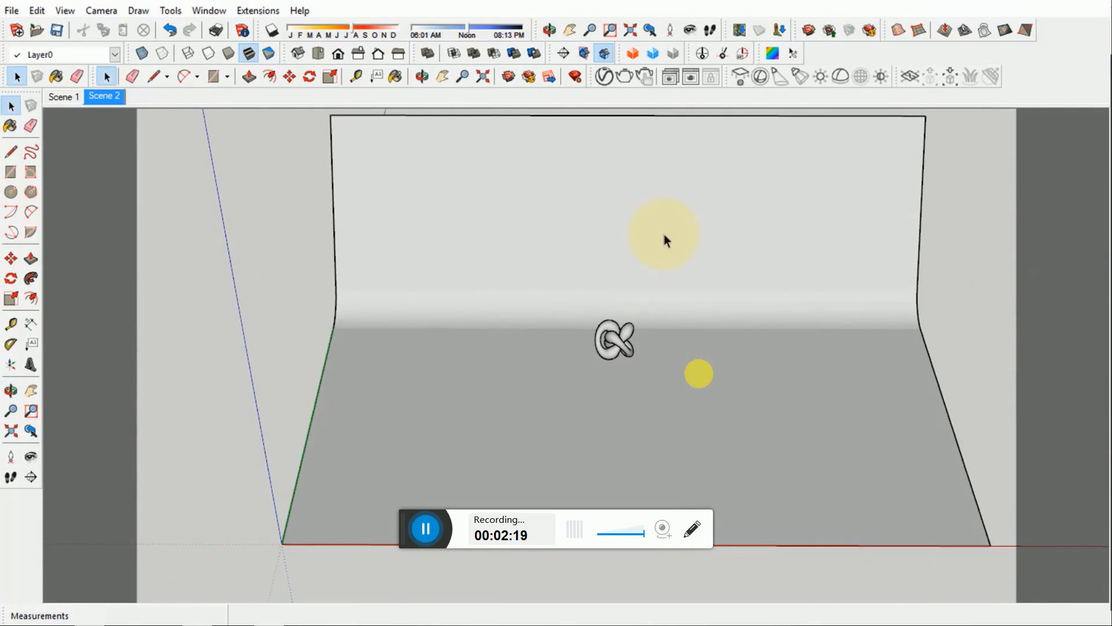
{"action": "left_click", "coordinate": [739, 78]}
{"action": "left_click", "coordinate": [482, 416]}
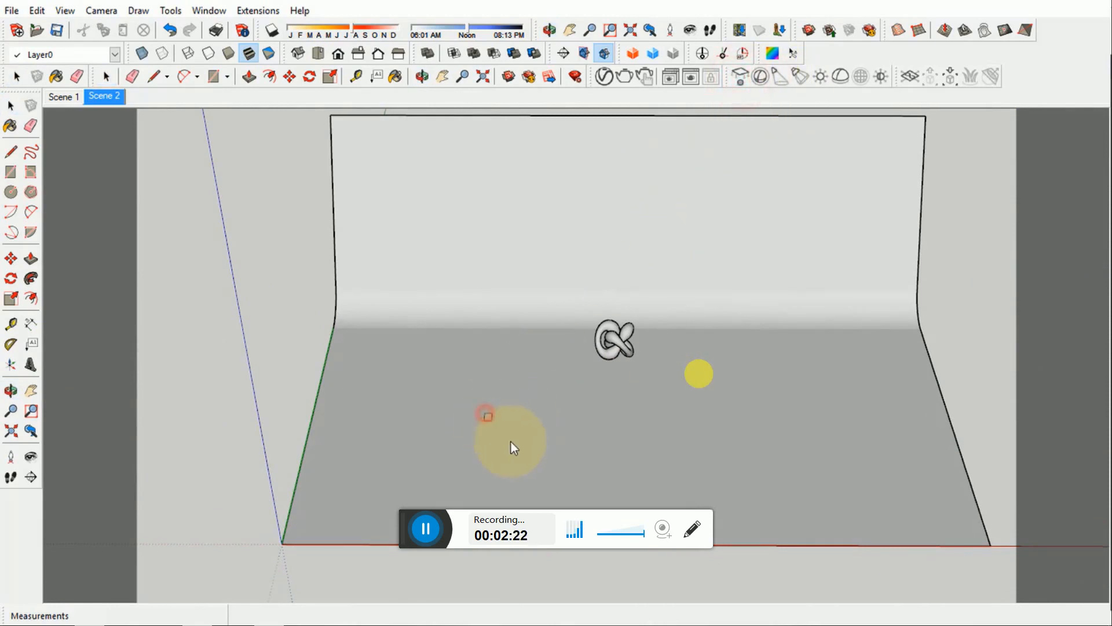
{"action": "left_click", "coordinate": [544, 461]}
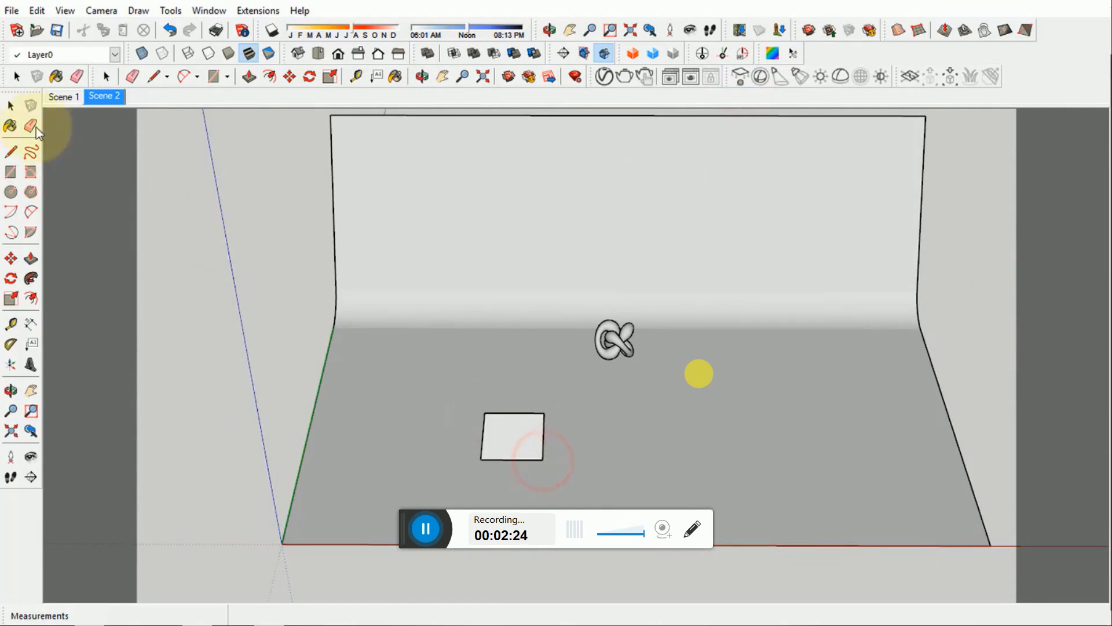
{"action": "left_click", "coordinate": [10, 109]}
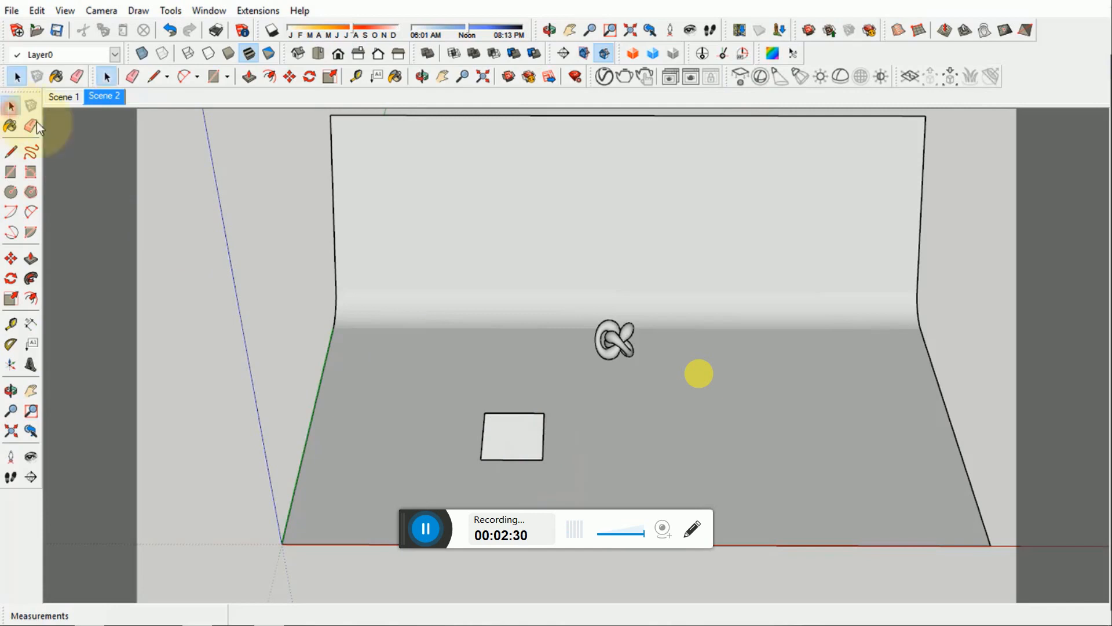
- Reopen the V-Ray Asset Editor and show its lights list
{"action": "left_click", "coordinate": [602, 81]}
{"action": "left_click", "coordinate": [108, 94]}
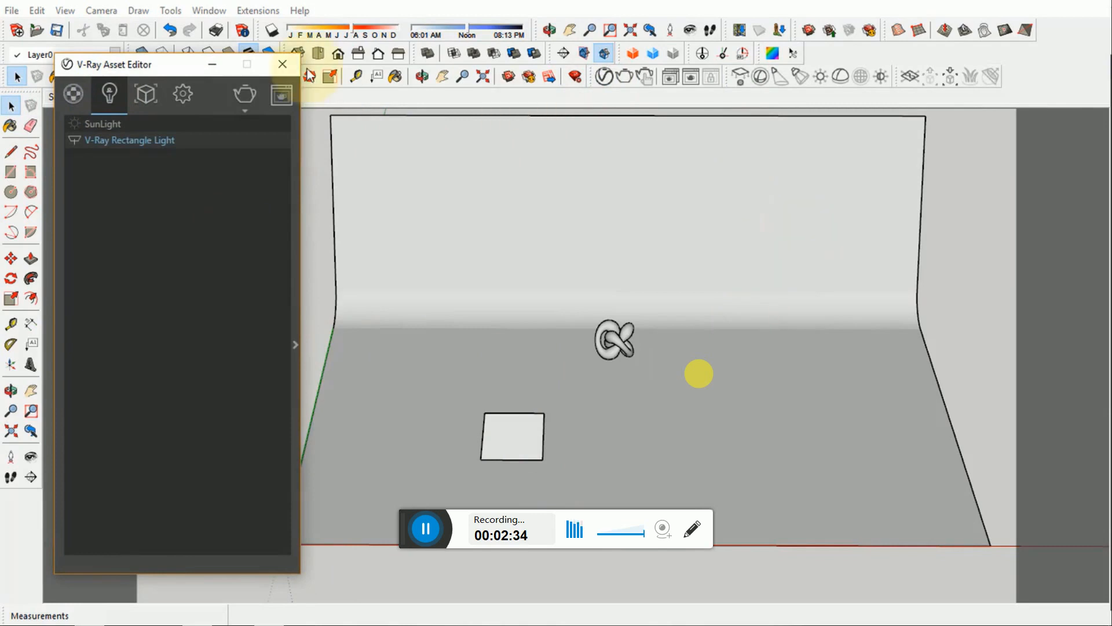
{"action": "left_click_drag", "start_coordinate": [178, 64], "coordinate": [240, 78]}
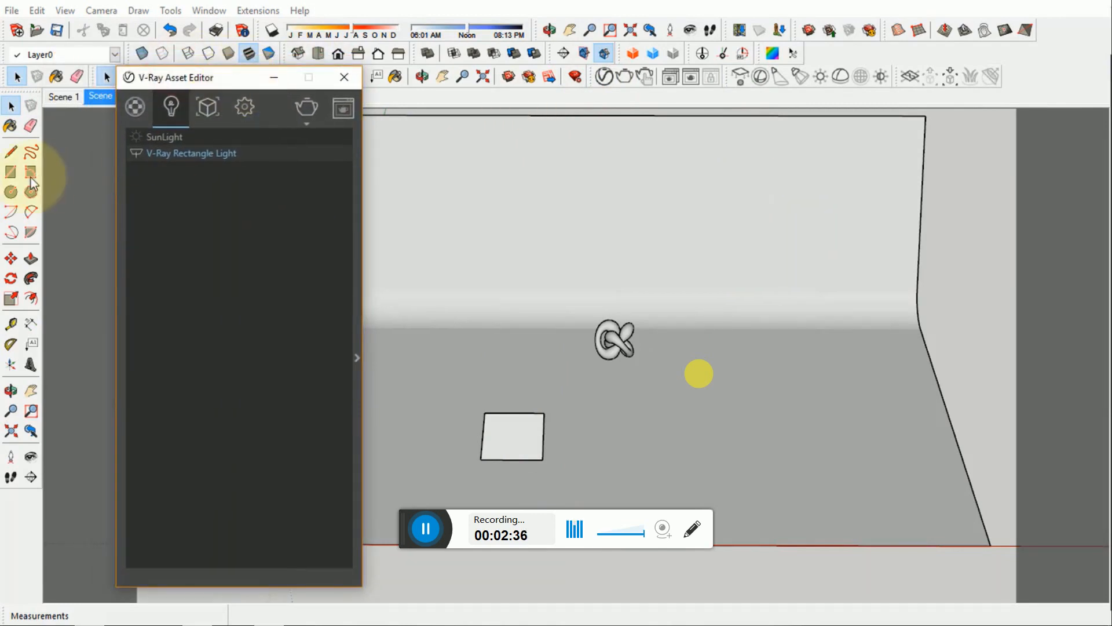
- Draw a 1 m by 1 m square on the floor beside the rectangle light
{"action": "left_click", "coordinate": [10, 173]}
{"action": "left_click", "coordinate": [667, 427]}
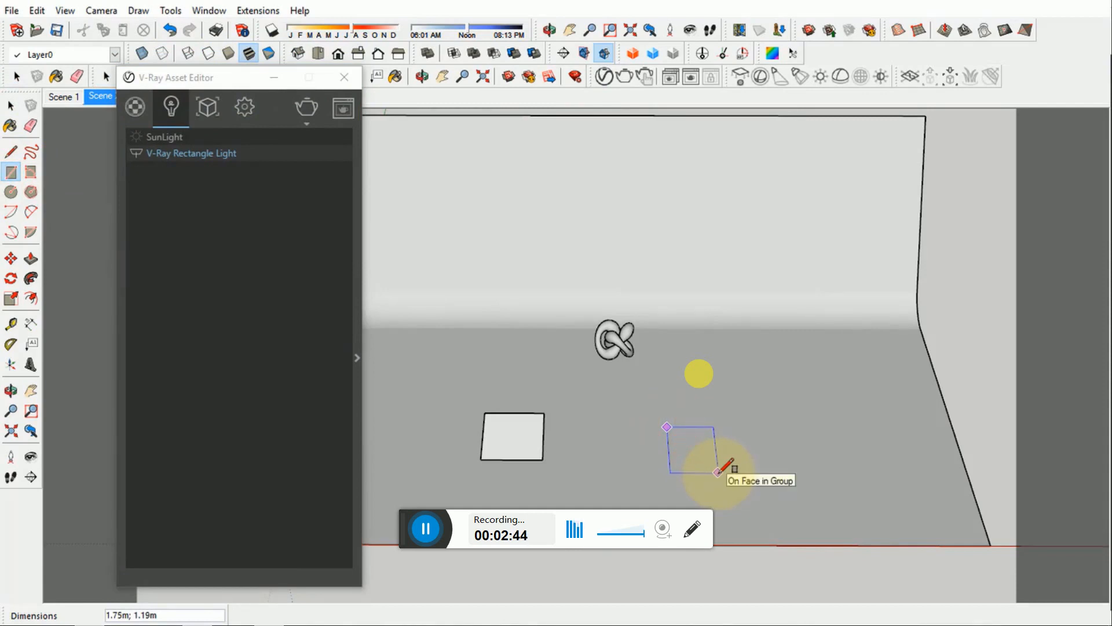
{"action": "type", "text": "1;"}
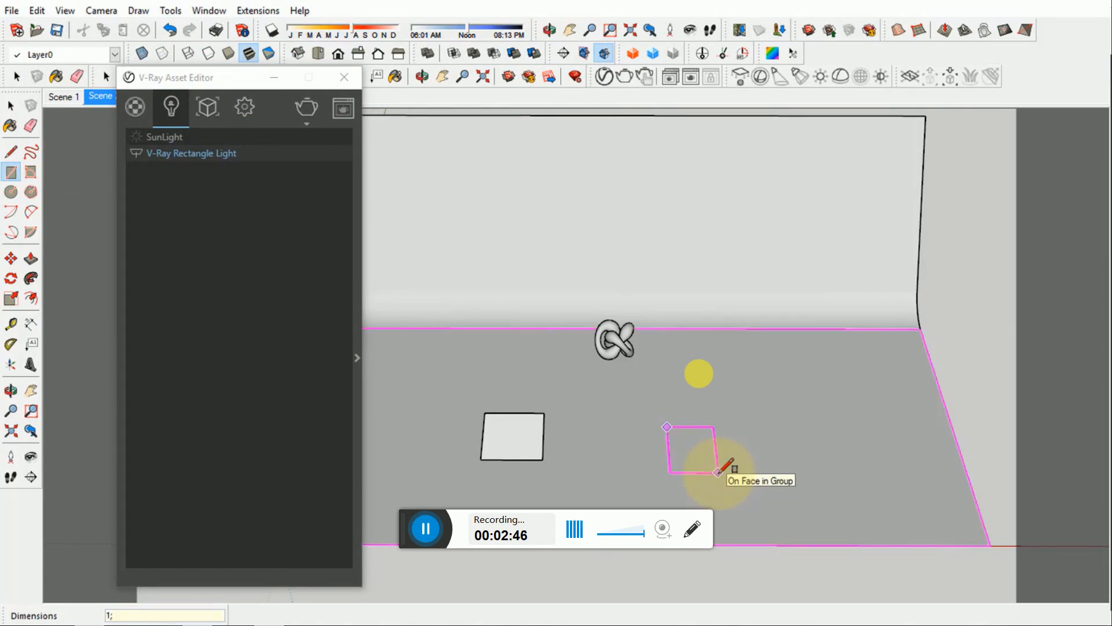
{"action": "type", "text": "1"}
{"action": "key", "text": "Return"}
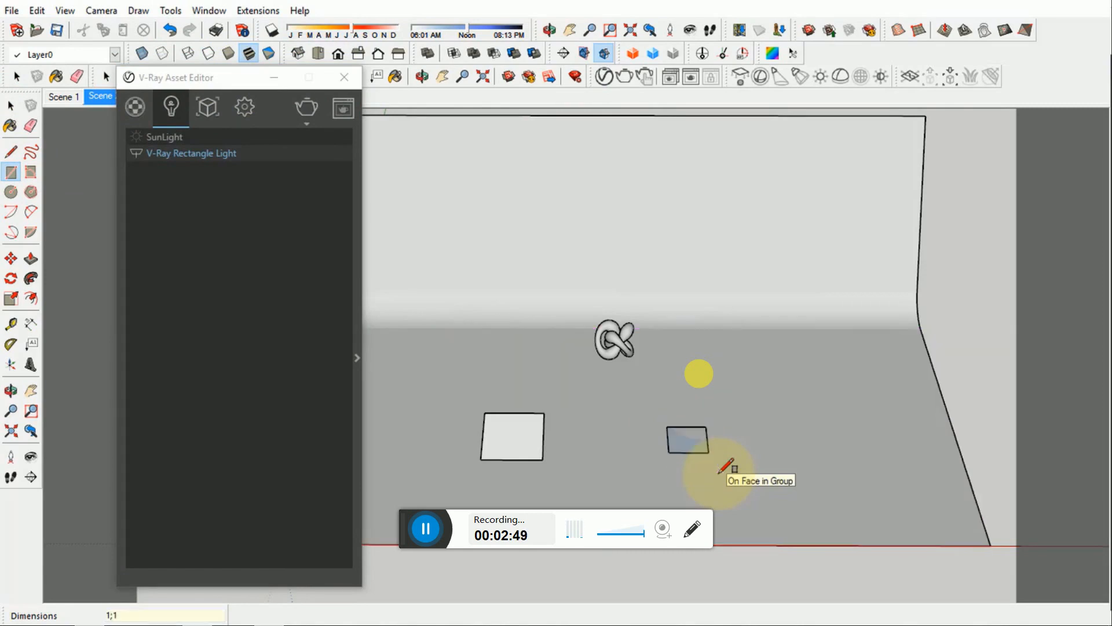
{"action": "key", "text": "space"}
- Dimension two adjacent sides of the small square on the floor
{"action": "scroll", "coordinate": [697, 442], "scroll_direction": "up", "scroll_amount": 5}
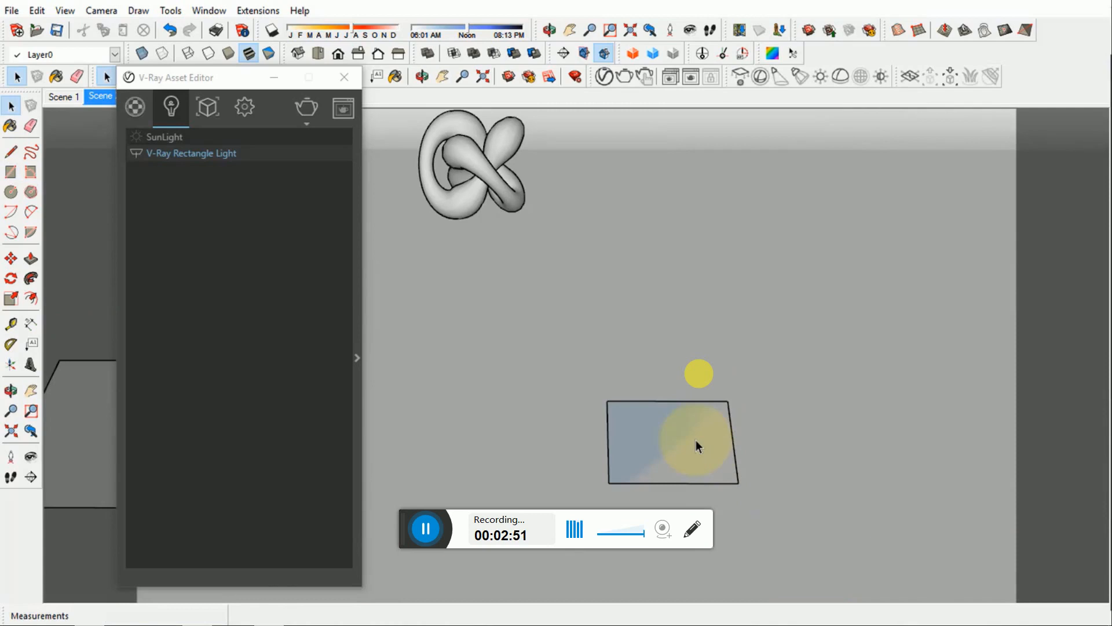
{"action": "middle_click_drag", "start_coordinate": [696, 440], "coordinate": [873, 411]}
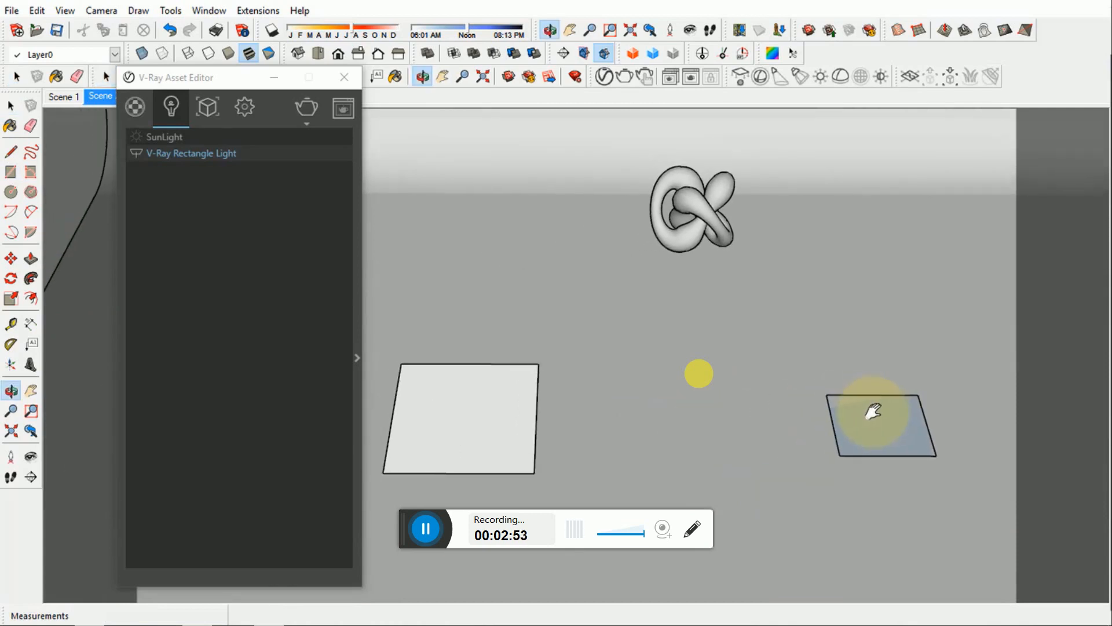
{"action": "left_click", "coordinate": [31, 324]}
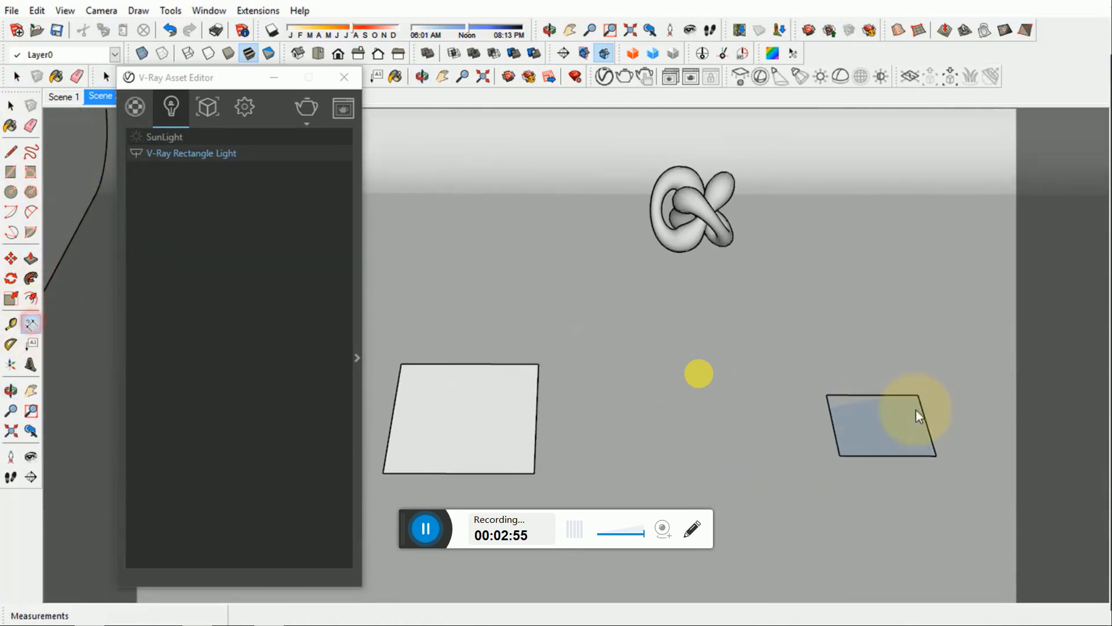
{"action": "left_click", "coordinate": [825, 395]}
{"action": "left_click", "coordinate": [917, 395]}
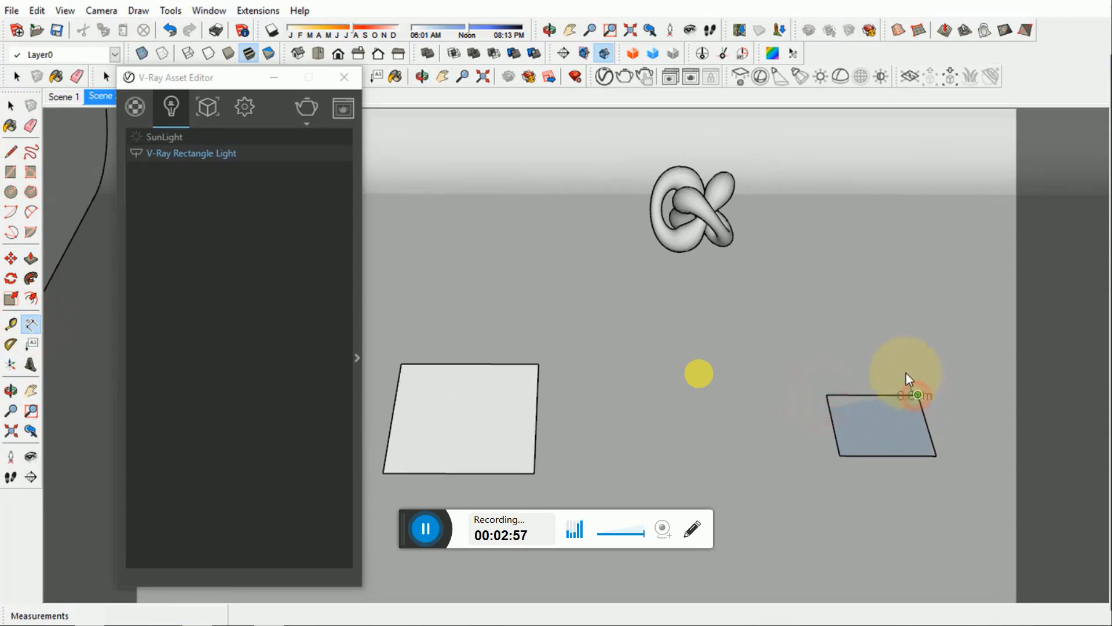
{"action": "left_click", "coordinate": [826, 370]}
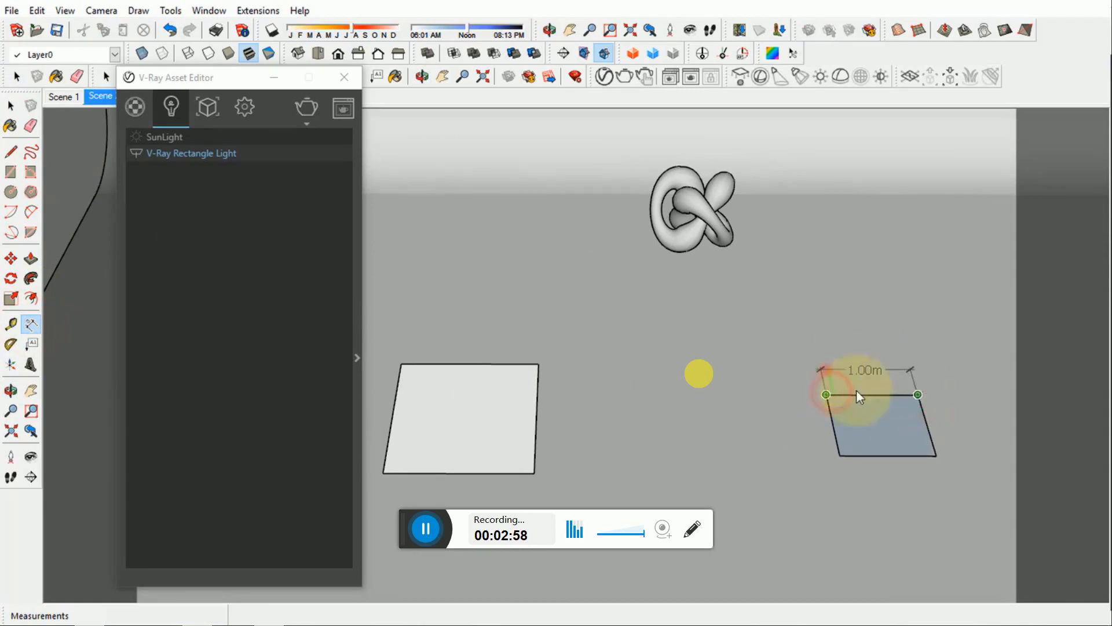
{"action": "left_click", "coordinate": [919, 397]}
{"action": "left_click", "coordinate": [937, 455]}
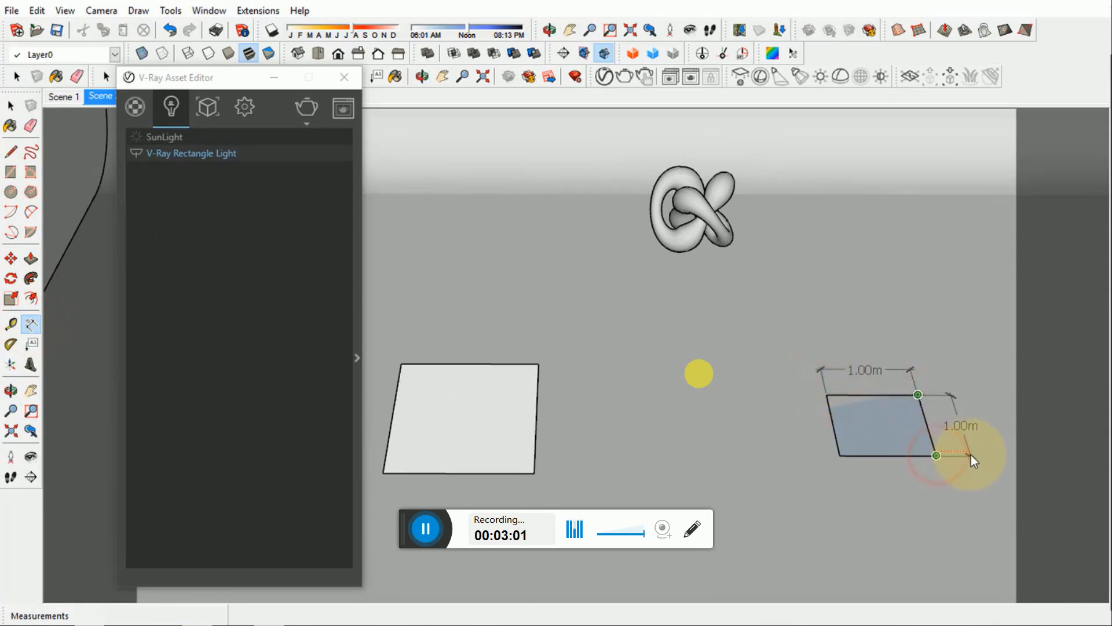
{"action": "left_click", "coordinate": [971, 454]}
{"action": "key", "text": "space"}
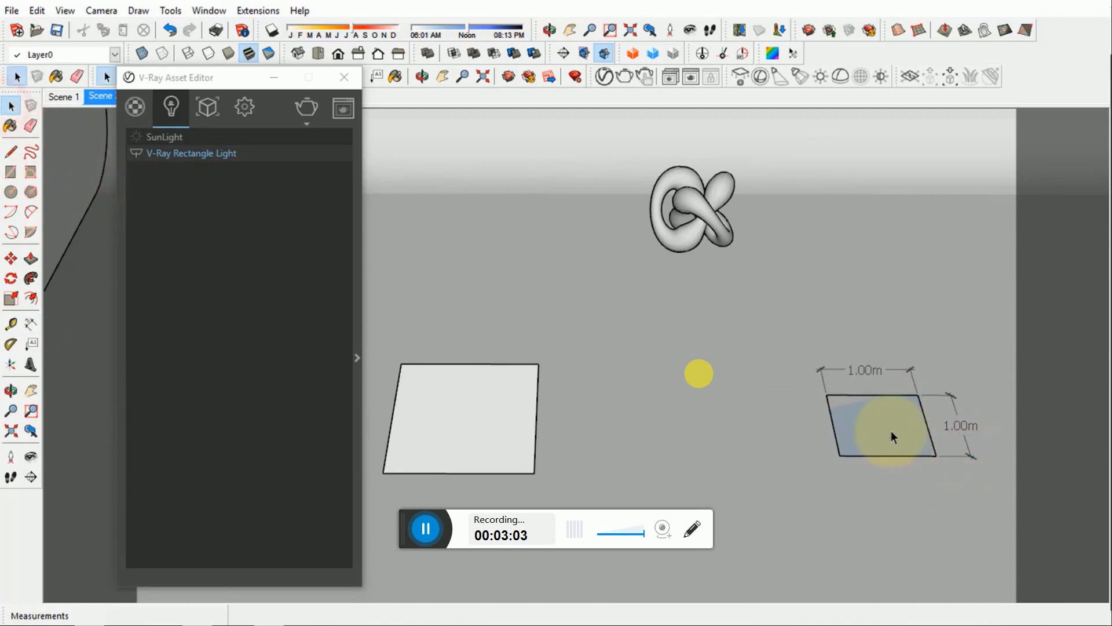
- Delete the face of the dimensioned square and draw a second V-Ray rectangle light corner to corner over its outline
{"action": "key", "text": "Delete"}
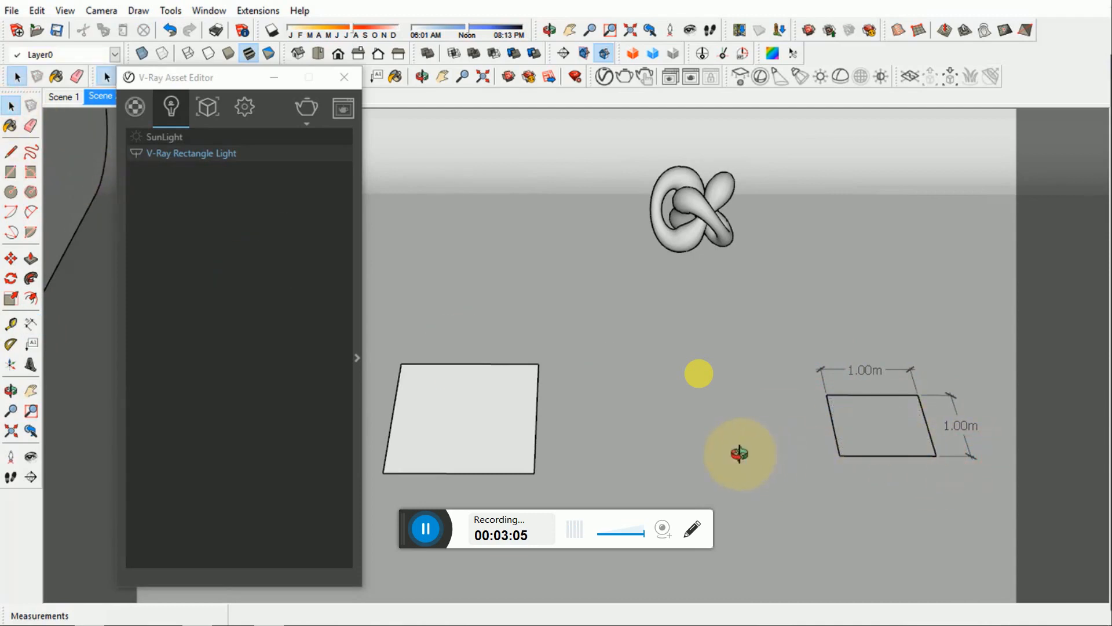
{"action": "middle_click_drag", "start_coordinate": [740, 453], "coordinate": [710, 435]}
{"action": "left_click", "coordinate": [645, 176]}
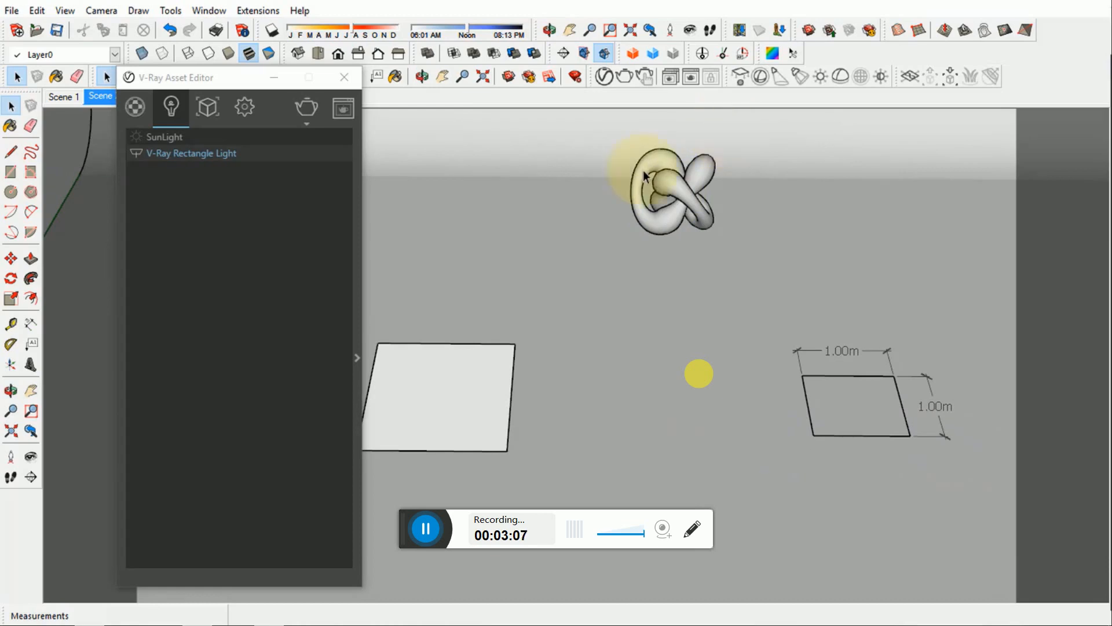
{"action": "left_click", "coordinate": [740, 76]}
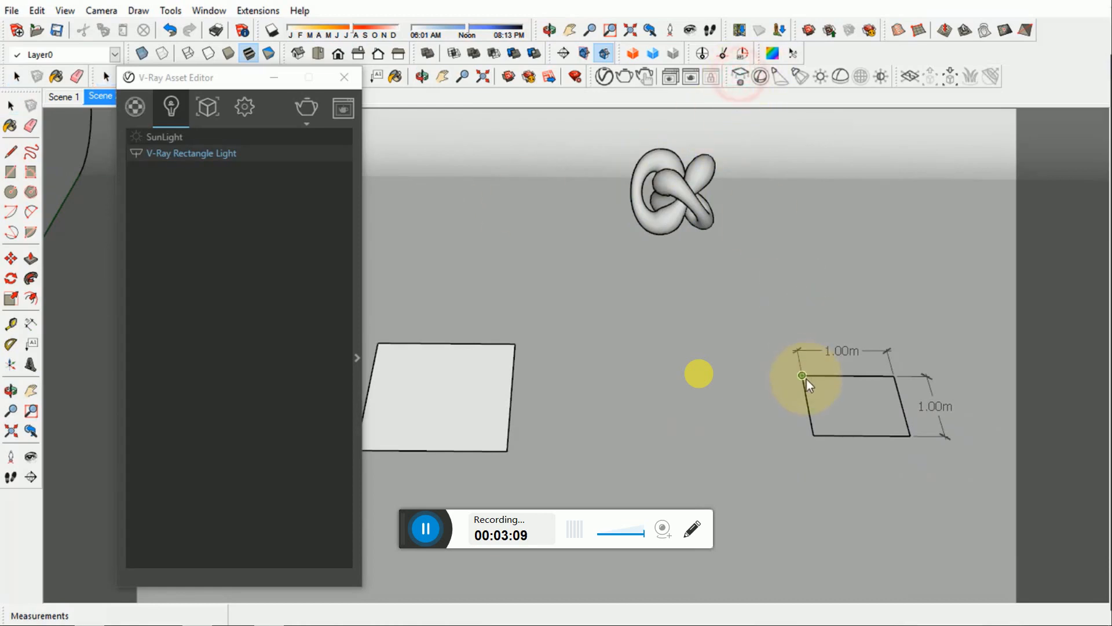
{"action": "left_click", "coordinate": [806, 379]}
{"action": "left_click", "coordinate": [910, 439]}
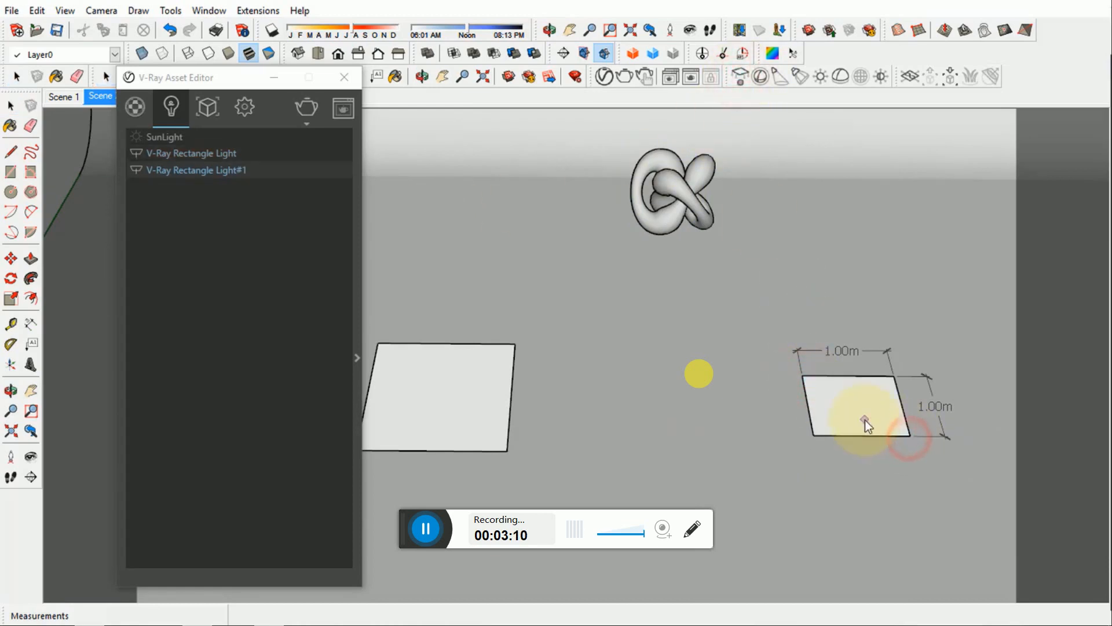
{"action": "key", "text": "space"}
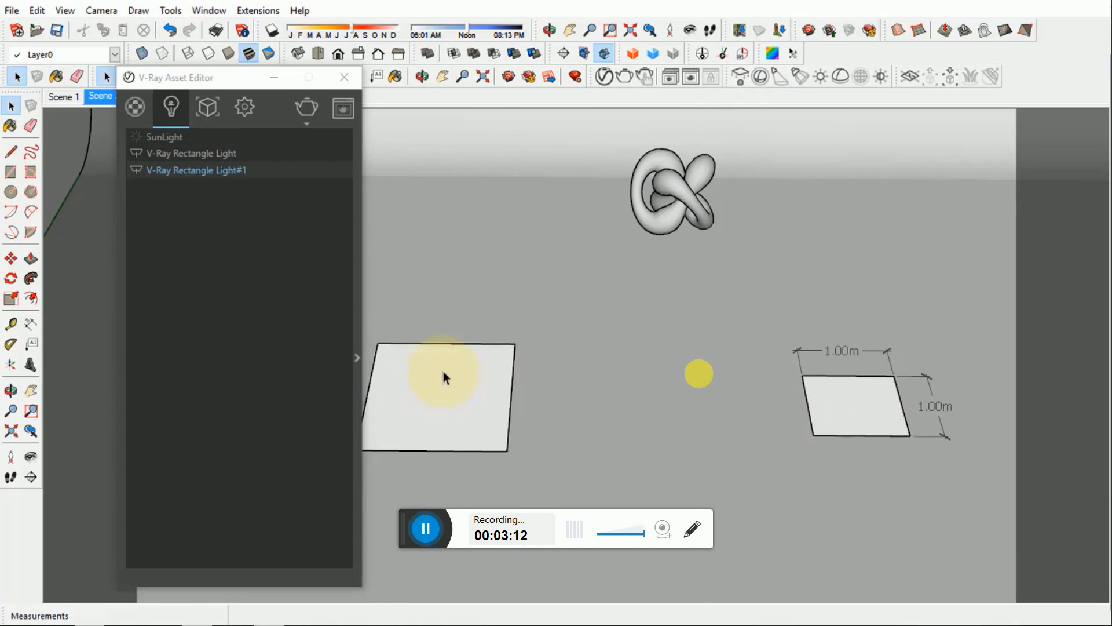
- Select the first, larger V-Ray rectangle light in the scene and delete it from the lights list
{"action": "left_click", "coordinate": [218, 152]}
{"action": "right_click", "coordinate": [216, 150]}
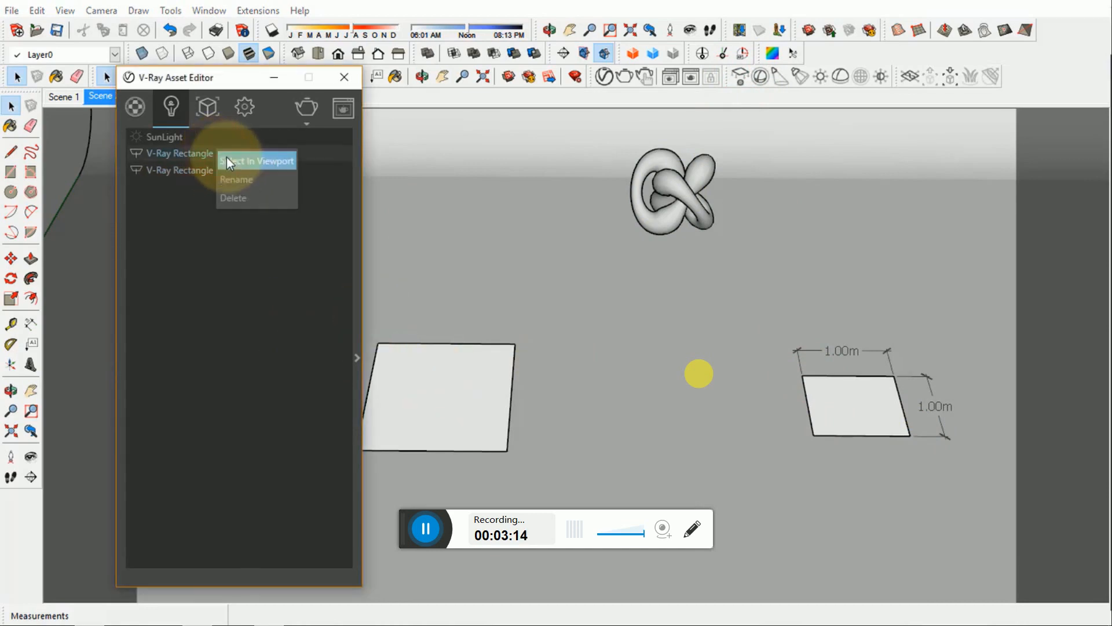
{"action": "left_click", "coordinate": [227, 157]}
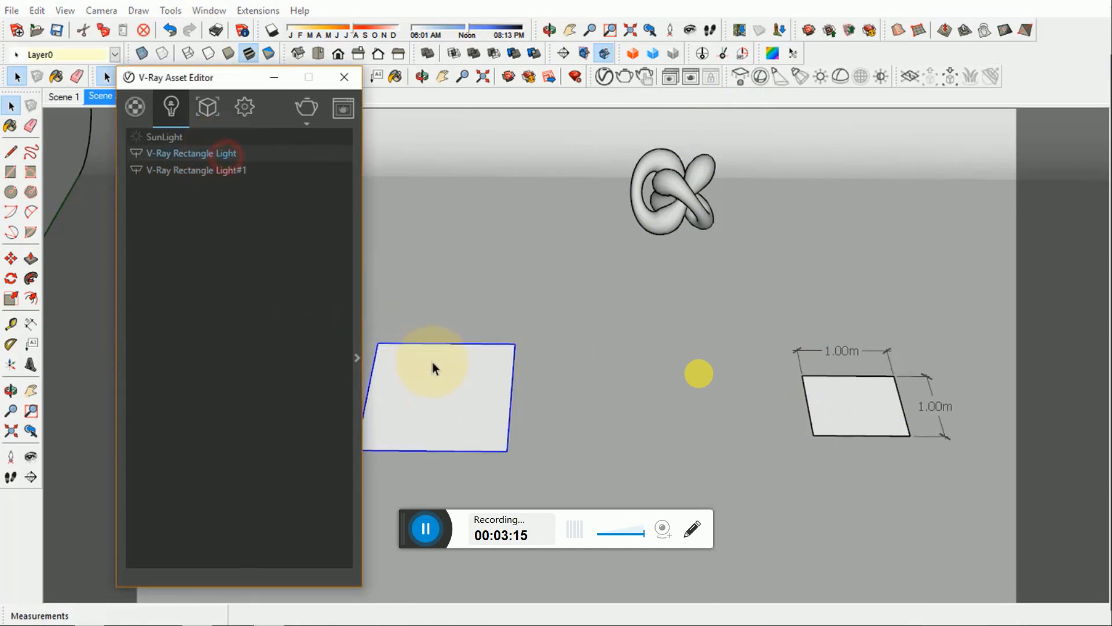
{"action": "right_click", "coordinate": [215, 151]}
{"action": "left_click", "coordinate": [230, 197]}
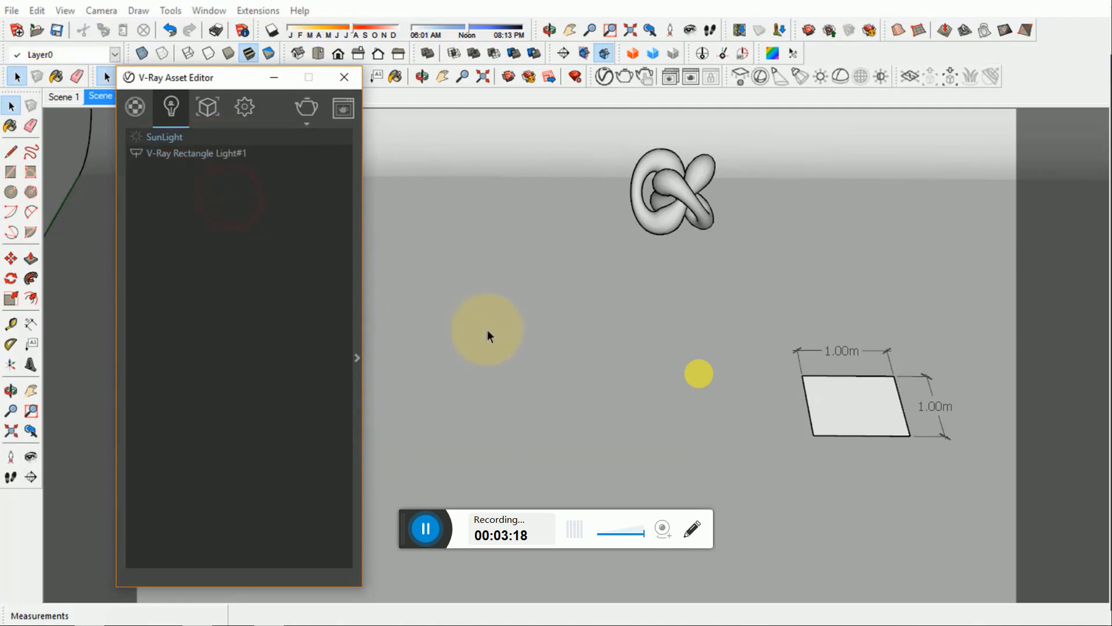
- Rename the remaining V-Ray Rectangle Light#1 as V-Ray Rectangle Light
{"action": "double_click", "coordinate": [220, 153]}
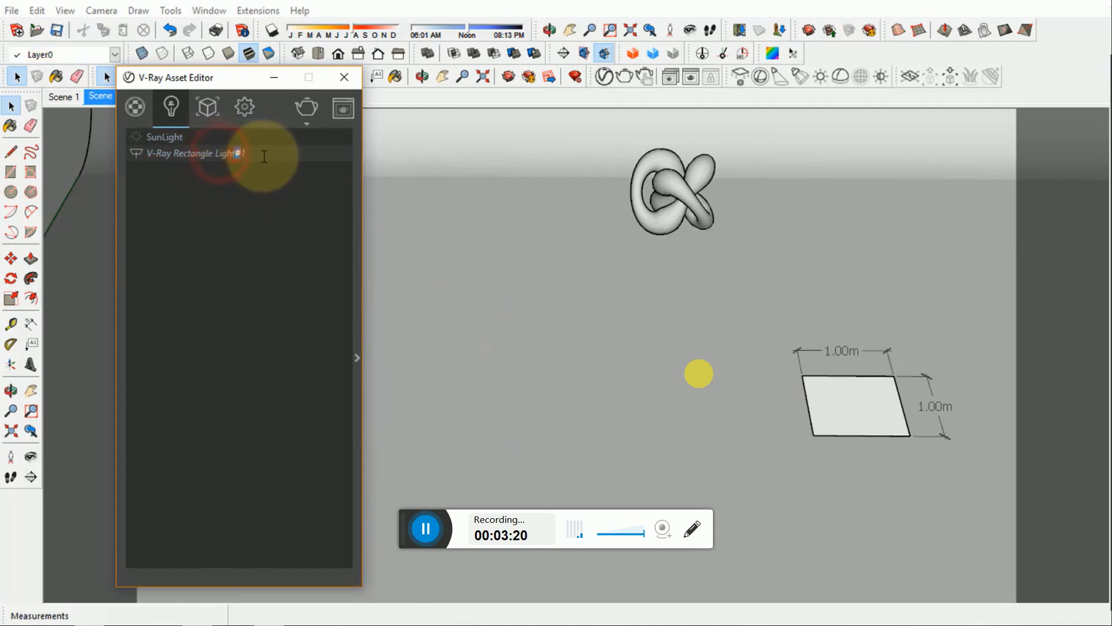
{"action": "key", "text": "BackSpace"}
{"action": "left_click", "coordinate": [255, 223]}
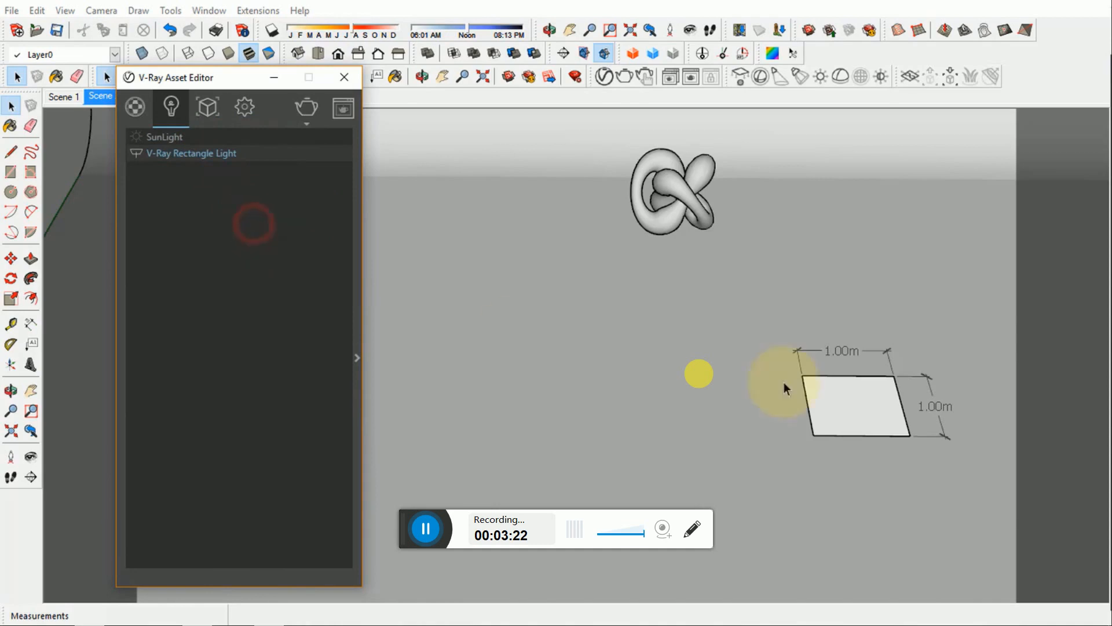
- Delete the two dimensions around the small square light, keeping the light itself
{"action": "left_click_drag", "start_coordinate": [740, 303], "coordinate": [959, 479]}
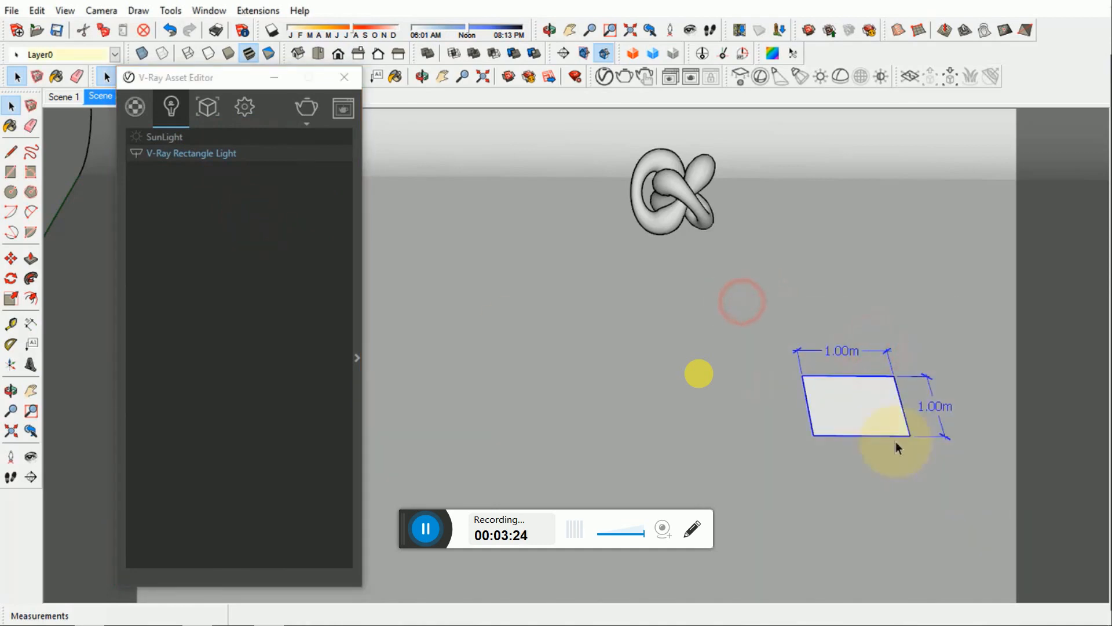
{"action": "left_click", "coordinate": [877, 411], "text": "shift"}
{"action": "key", "text": "Delete"}
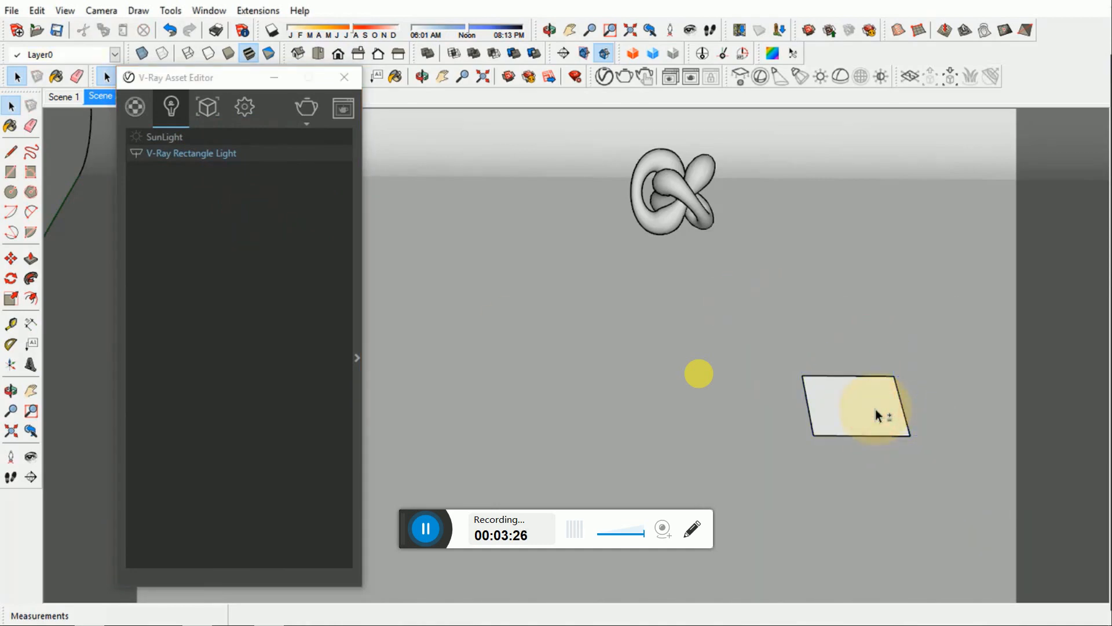
- Move the square rectangle light sideways across the floor until it sits in front of the knot
{"action": "left_click", "coordinate": [851, 394]}
{"action": "key", "text": "m"}
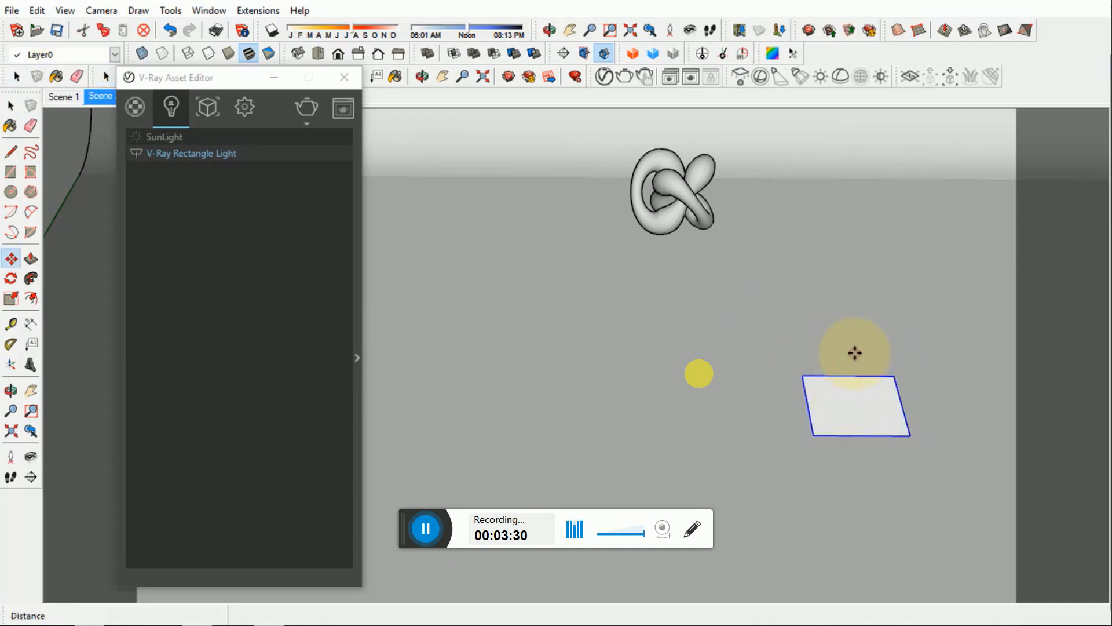
{"action": "left_click", "coordinate": [854, 350]}
{"action": "left_click", "coordinate": [696, 350]}
{"action": "key", "text": "space"}
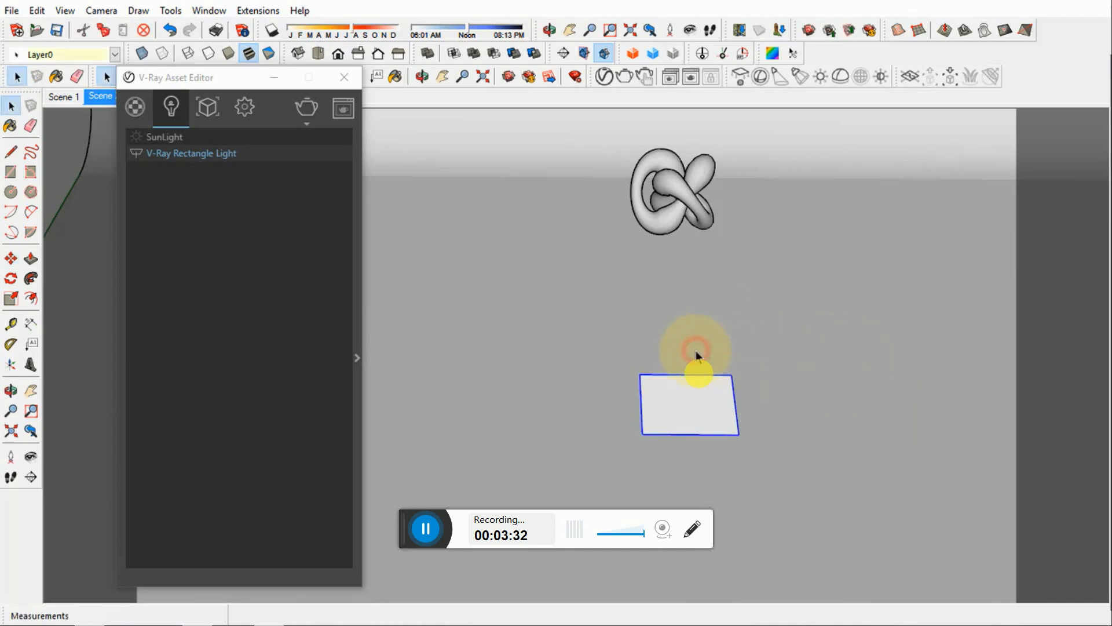
- Minimize the V-Ray Asset Editor and raise the square light 3 m along the blue axis
{"action": "middle_click_drag", "start_coordinate": [698, 363], "coordinate": [547, 344]}
{"action": "left_click", "coordinate": [274, 77]}
{"action": "left_click", "coordinate": [101, 11]}
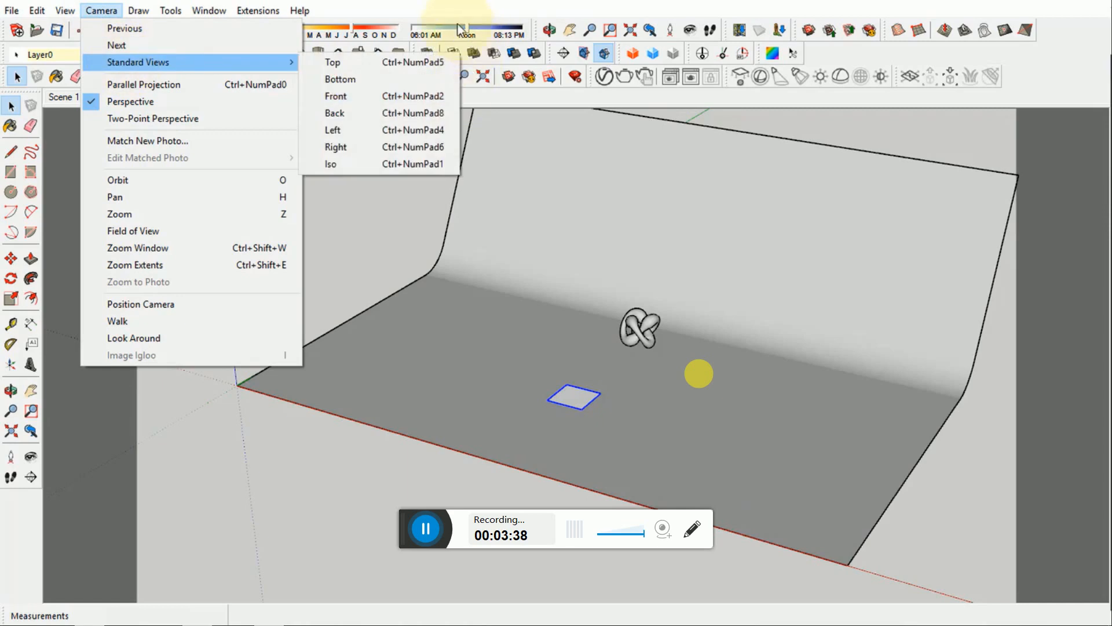
{"action": "left_click", "coordinate": [578, 398]}
{"action": "key", "text": "m"}
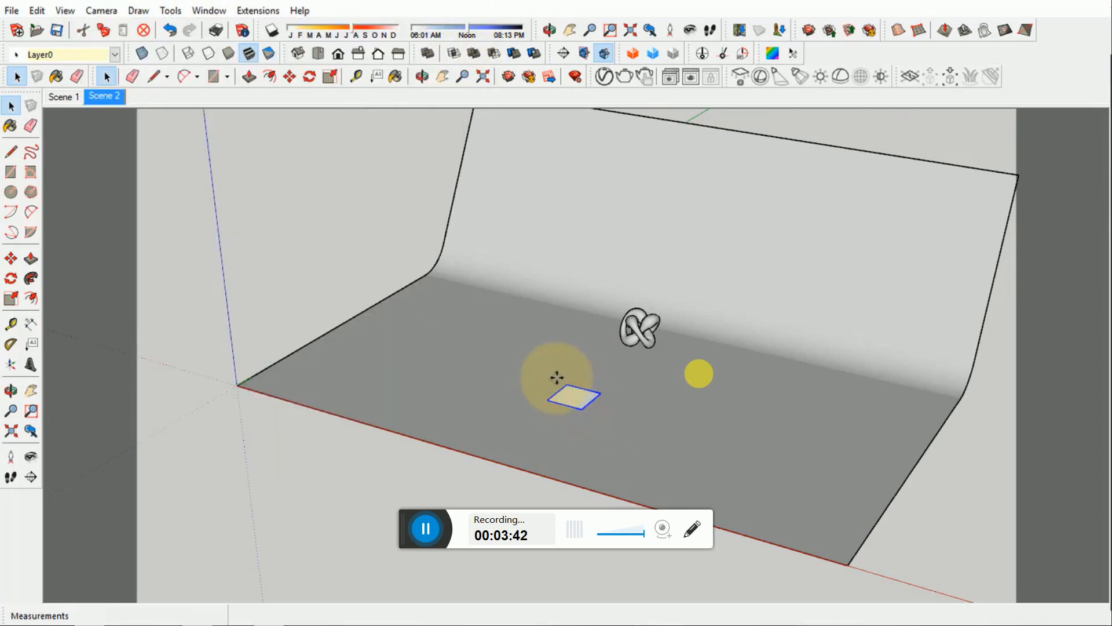
{"action": "left_click", "coordinate": [562, 386]}
{"action": "type", "text": "3"}
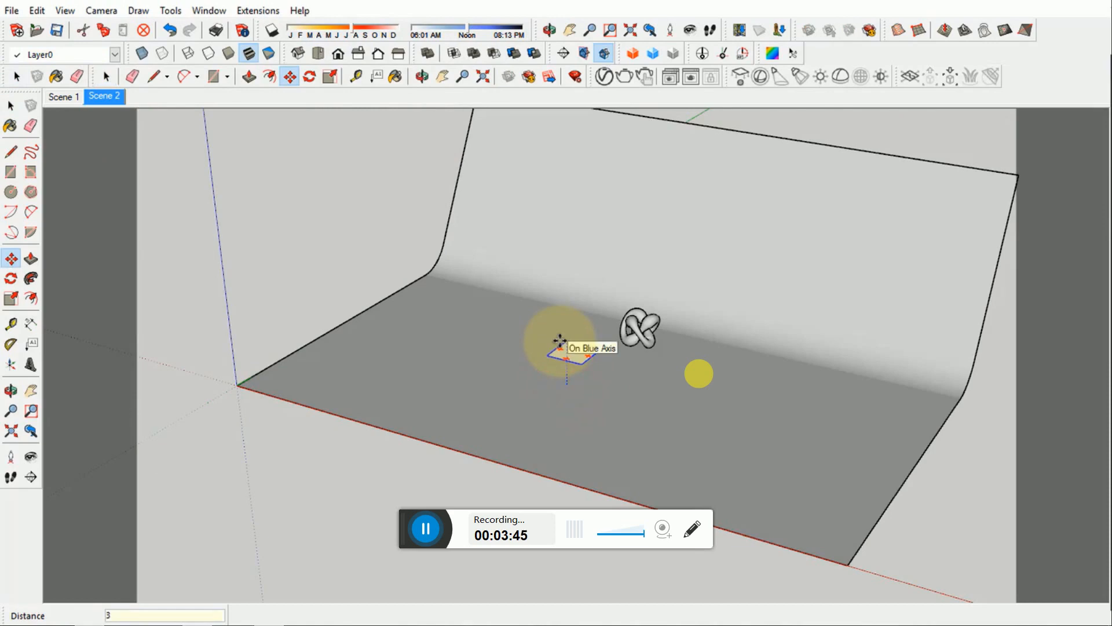
{"action": "key", "text": "Return"}
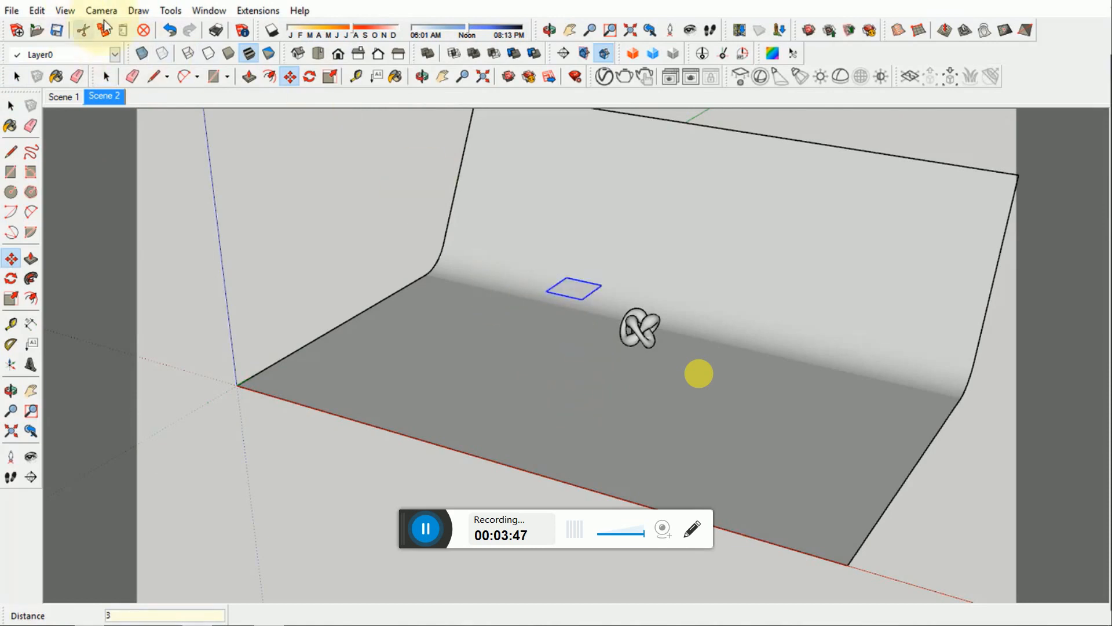
- Rotate the light by -135 degrees about its centre in a parallel-projection right view, tilting it towards the knot
{"action": "left_click", "coordinate": [104, 13]}
{"action": "left_click", "coordinate": [128, 80]}
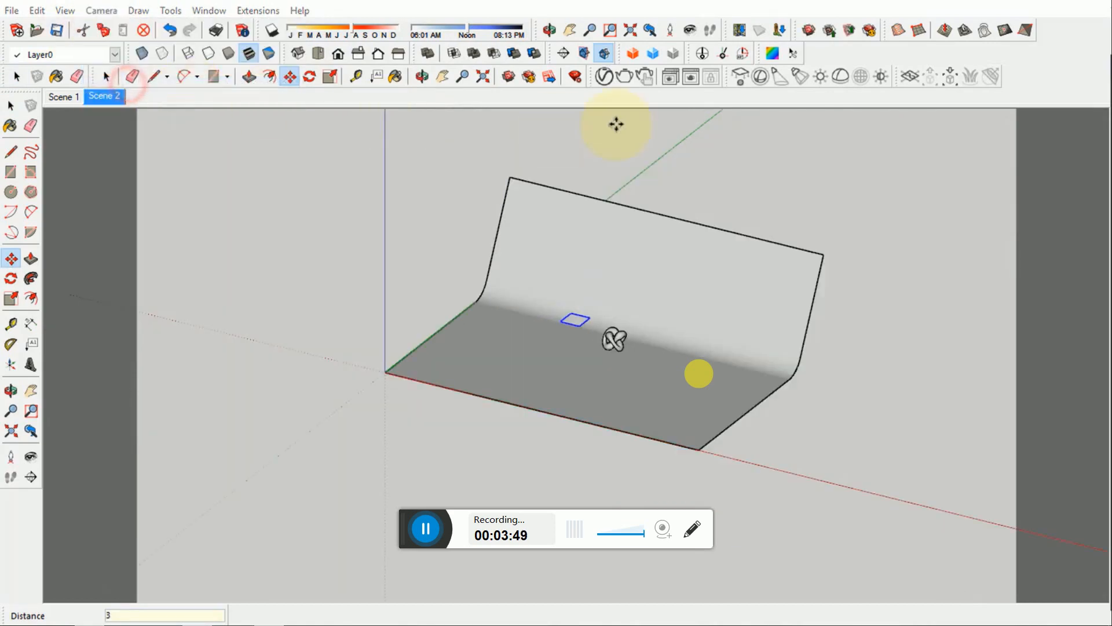
{"action": "left_click", "coordinate": [358, 53]}
{"action": "scroll", "coordinate": [536, 342], "scroll_direction": "up", "scroll_amount": 4}
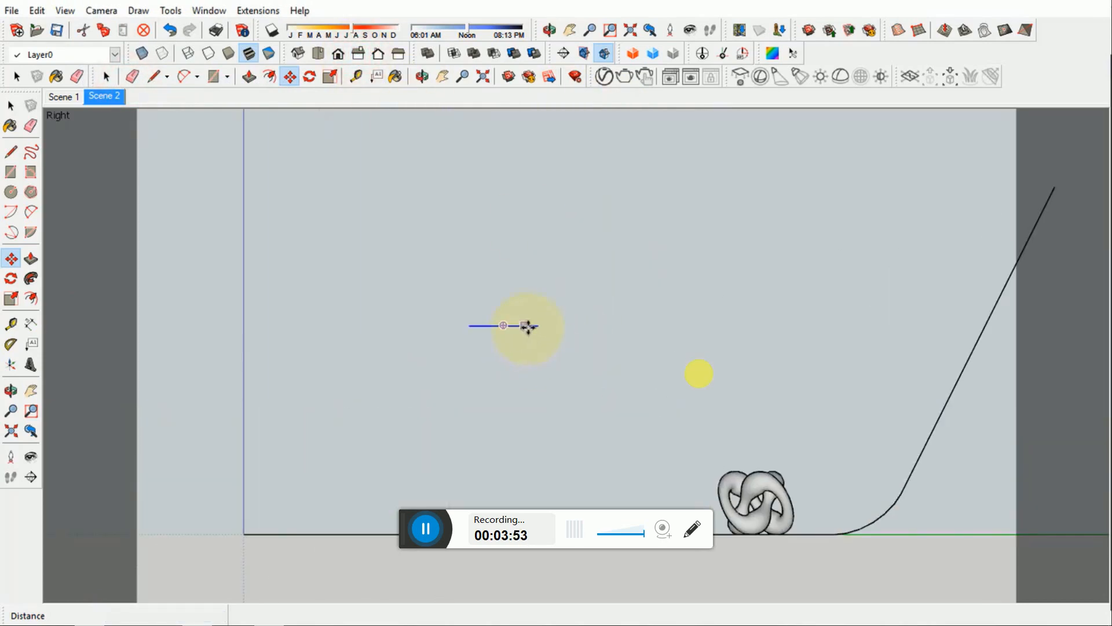
{"action": "scroll", "coordinate": [522, 326], "scroll_direction": "up", "scroll_amount": 1}
{"action": "key", "text": "q"}
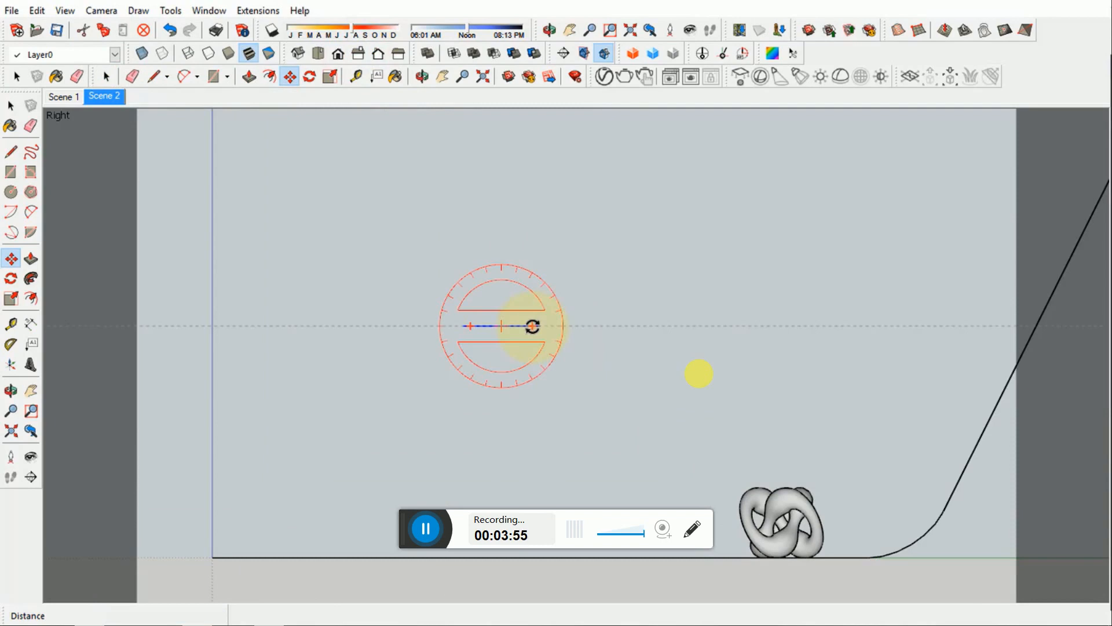
{"action": "left_click", "coordinate": [532, 326]}
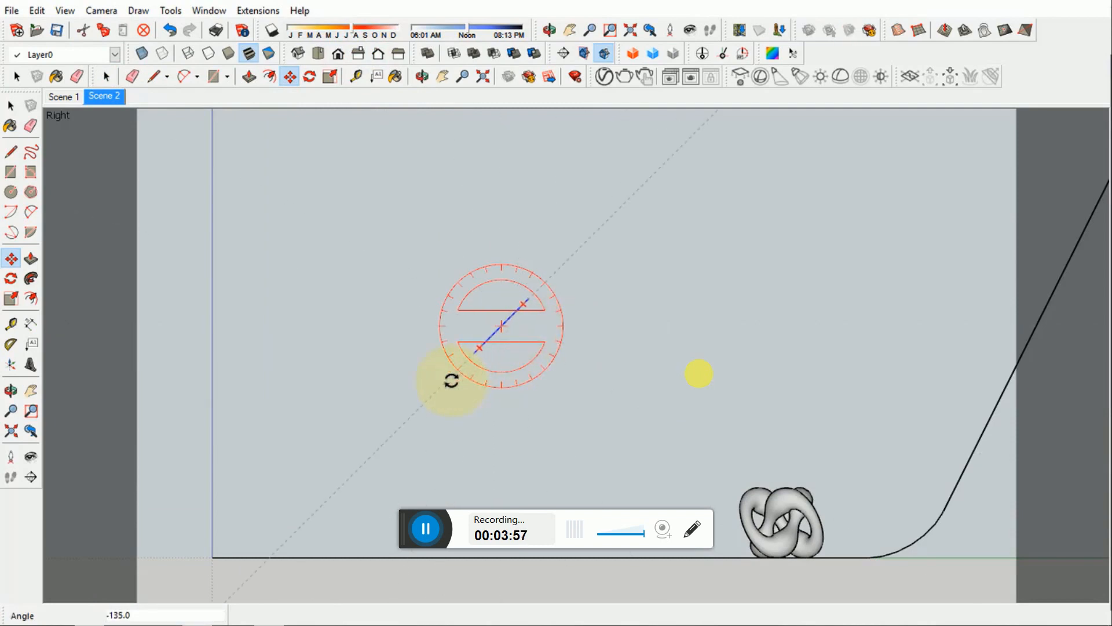
{"action": "left_click", "coordinate": [451, 381]}
- Move the tilted light about 2.13 m horizontally towards the knot and deselect it
{"action": "key", "text": "m"}
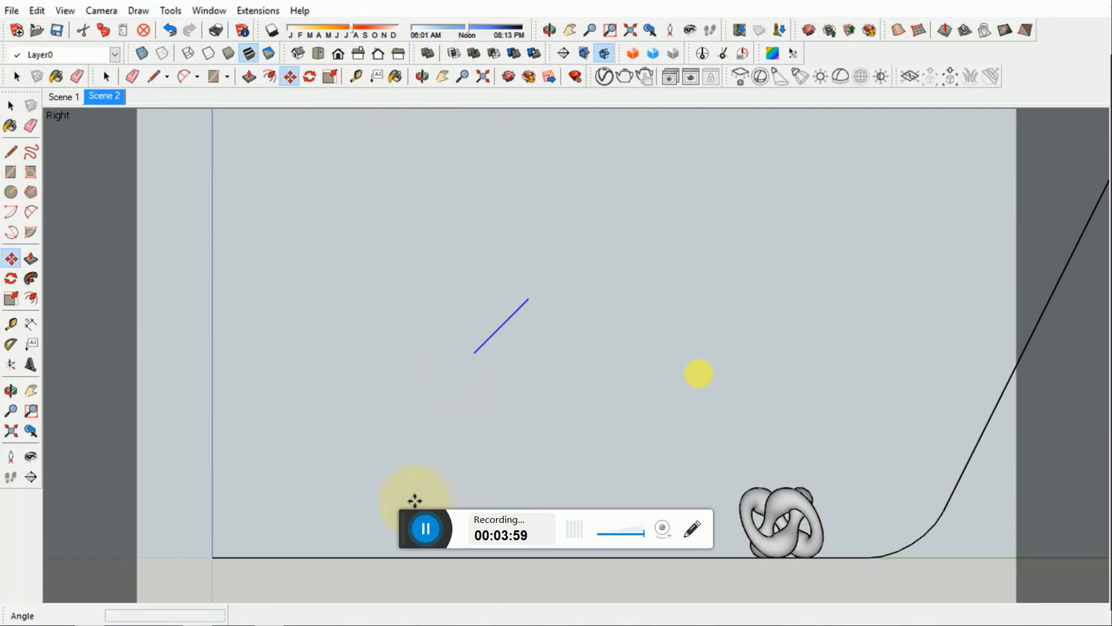
{"action": "left_click", "coordinate": [415, 498]}
{"action": "left_click", "coordinate": [580, 496]}
{"action": "key", "text": "space"}
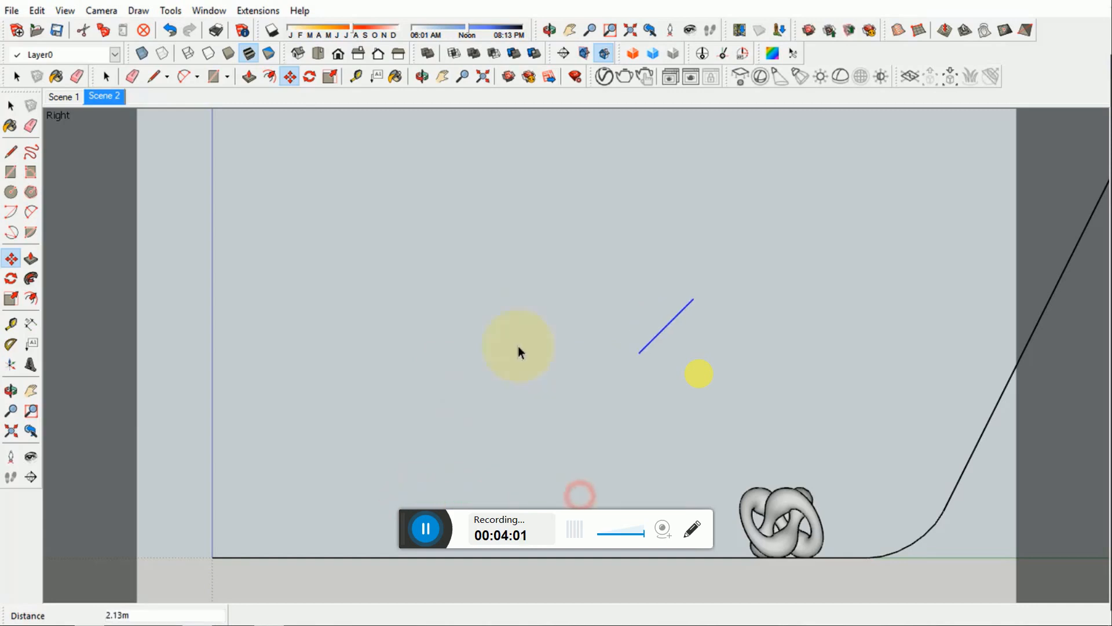
{"action": "left_click", "coordinate": [518, 347]}
- Switch the camera back to perspective, inspect the light's placement around the knot, and restore the Scene 2 view
{"action": "left_click", "coordinate": [101, 10]}
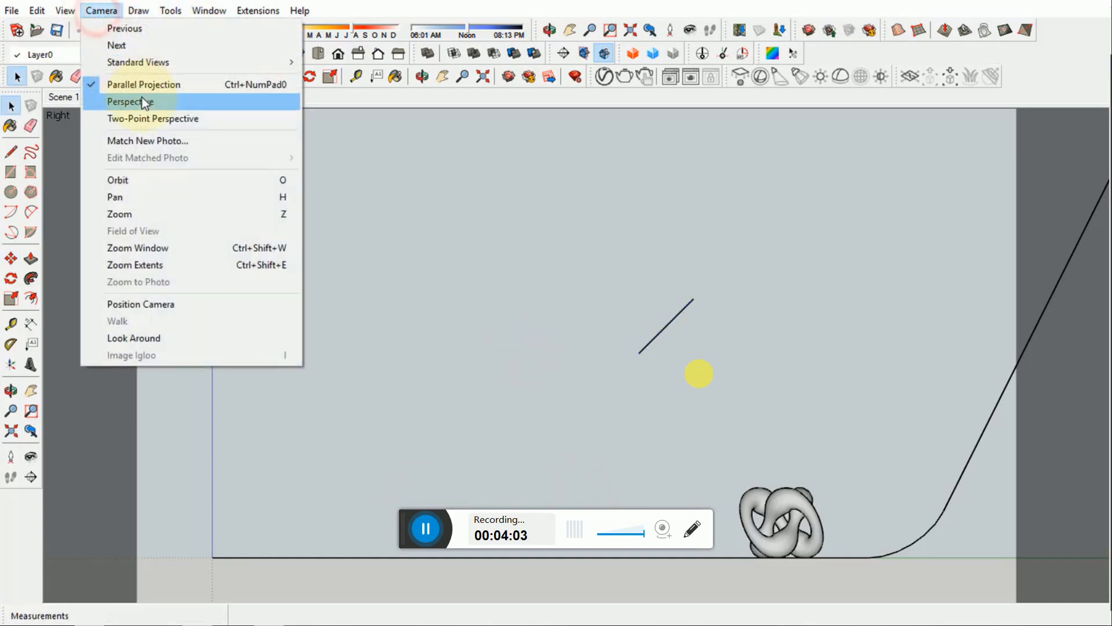
{"action": "left_click", "coordinate": [142, 99]}
{"action": "left_click", "coordinate": [526, 286]}
{"action": "middle_click_drag", "start_coordinate": [602, 432], "coordinate": [851, 516]}
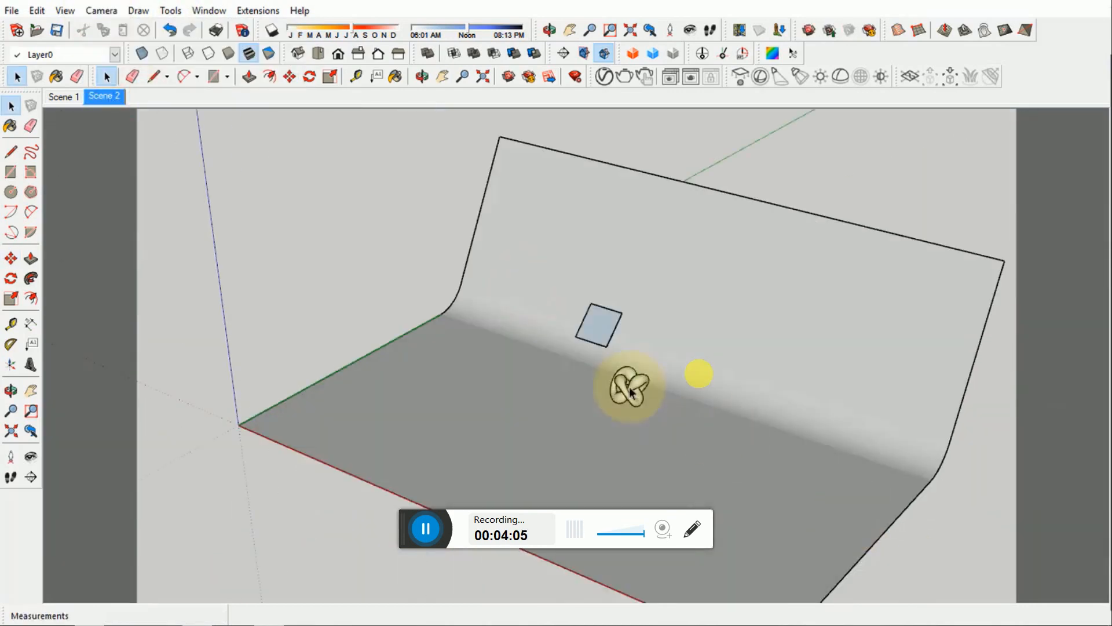
{"action": "scroll", "coordinate": [630, 387], "scroll_direction": "up", "scroll_amount": 2}
{"action": "middle_click_drag", "start_coordinate": [637, 387], "coordinate": [490, 281]}
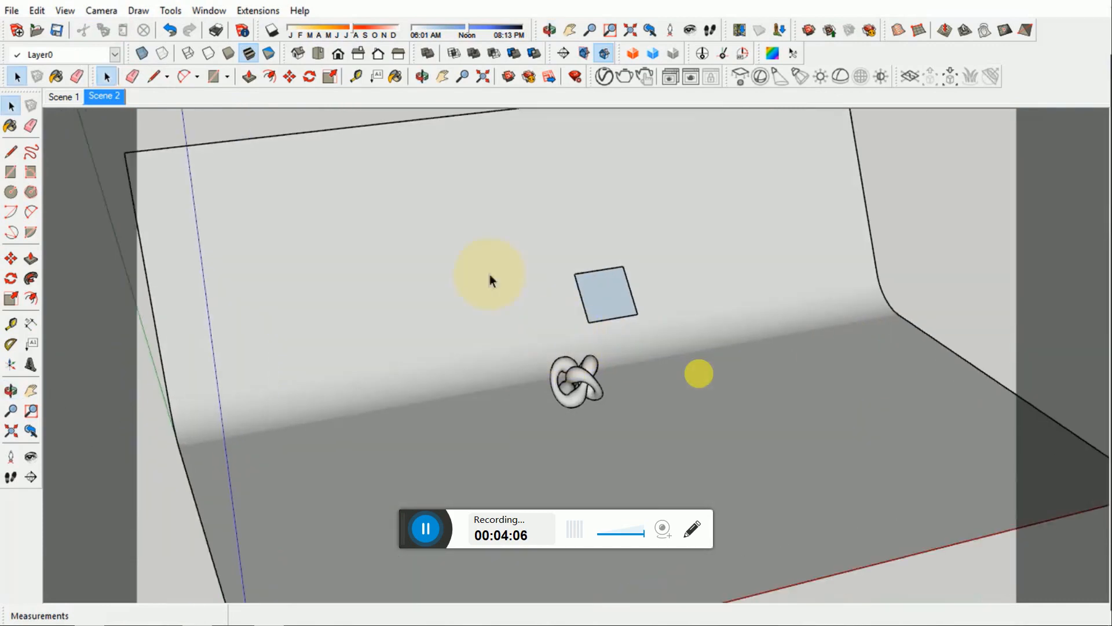
{"action": "left_click", "coordinate": [102, 99]}
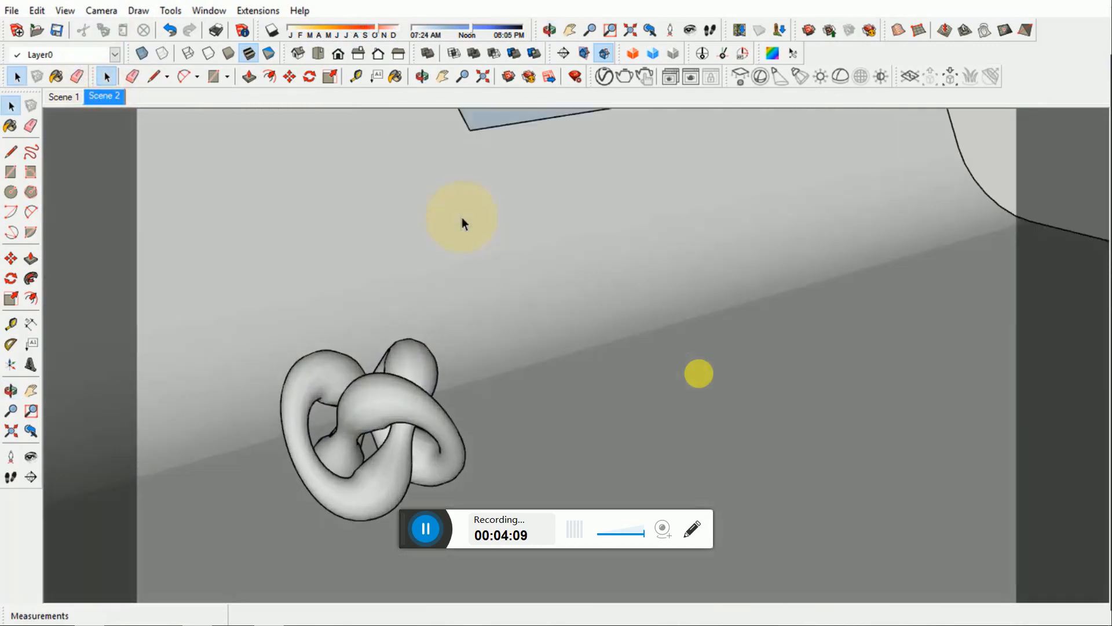
- Set the V-Ray Rectangle Light's units to Radiant power (W) and its intensity to 200, and minimize the Asset Editor
{"action": "left_click", "coordinate": [604, 76]}
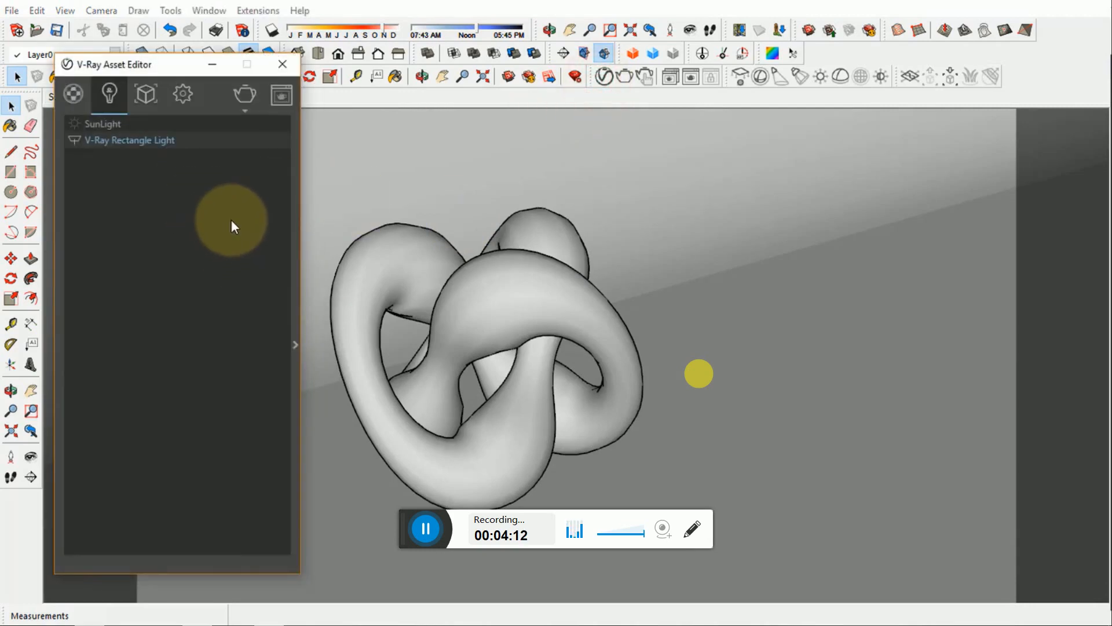
{"action": "left_click", "coordinate": [295, 322]}
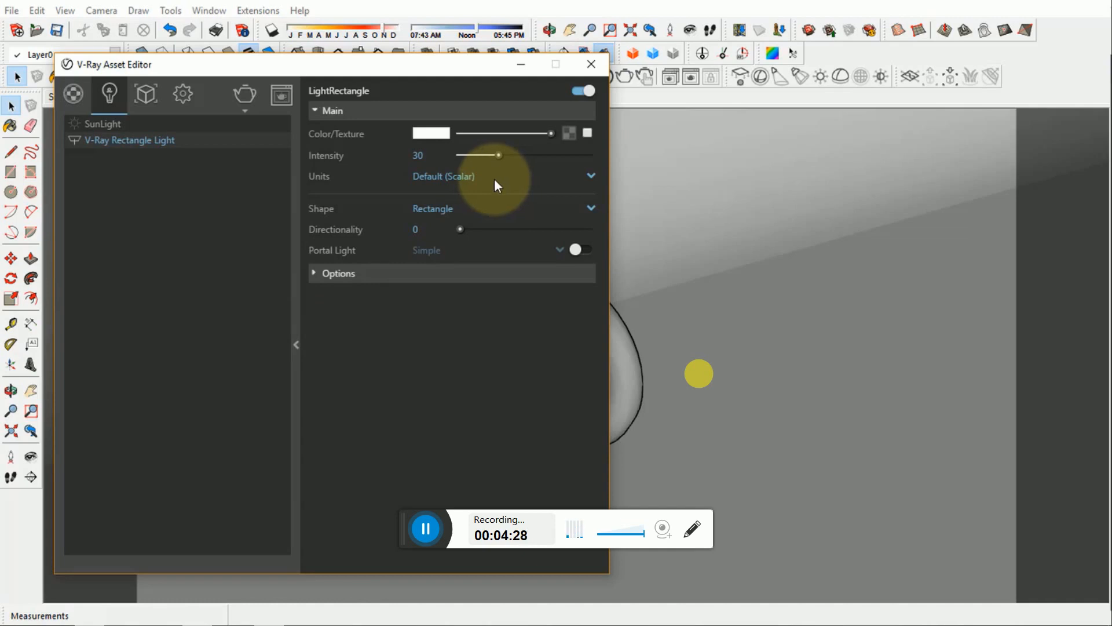
{"action": "left_click", "coordinate": [477, 182]}
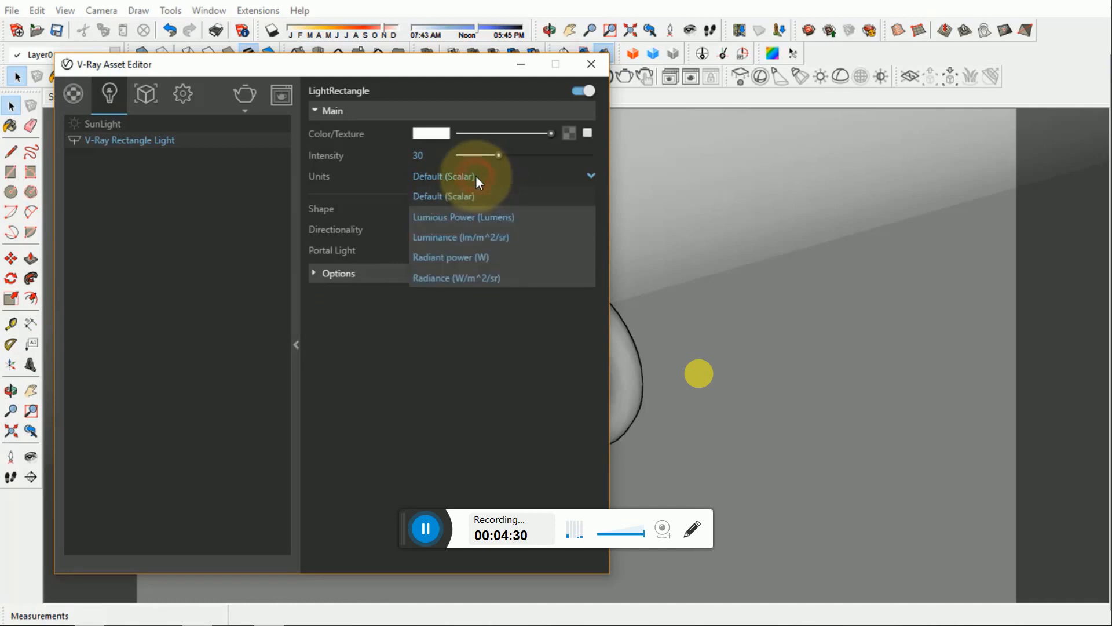
{"action": "left_click", "coordinate": [482, 256]}
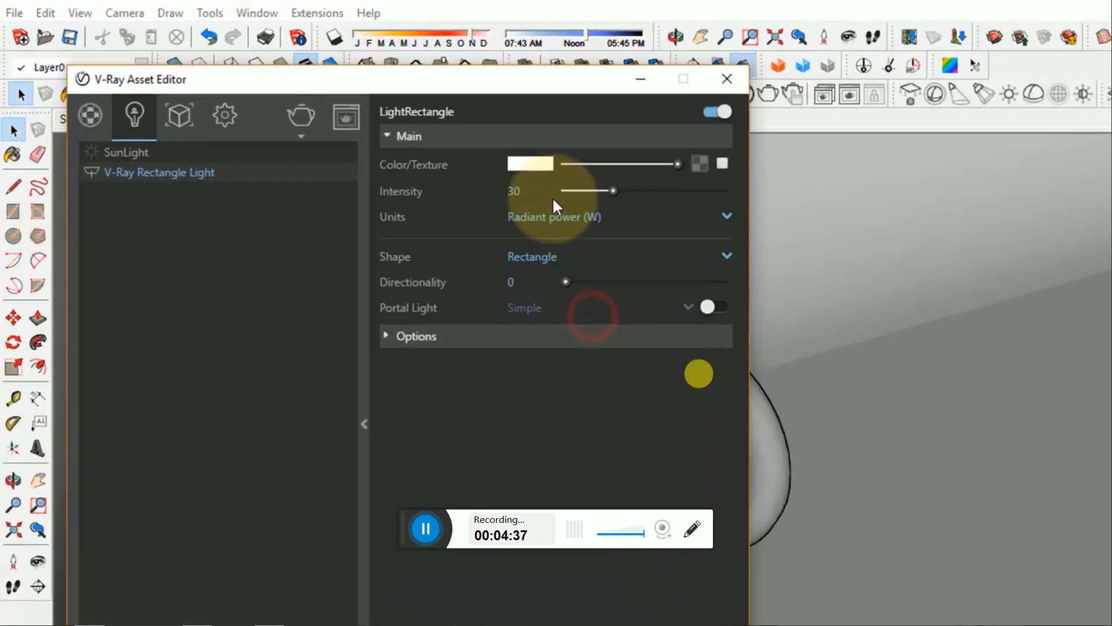
{"action": "double_click", "coordinate": [417, 156]}
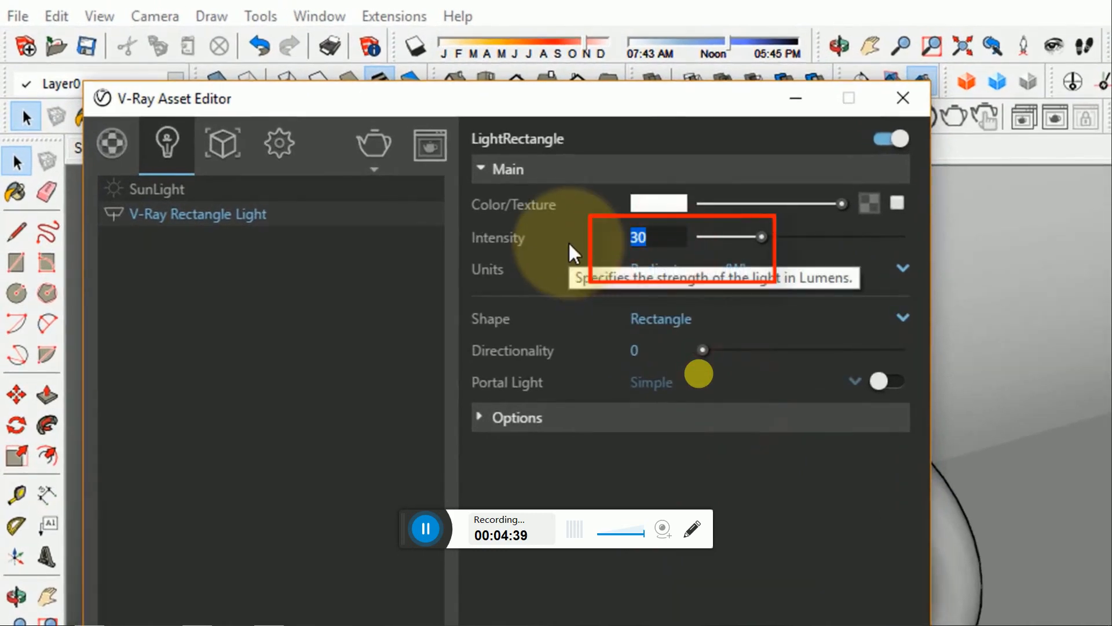
{"action": "type", "text": "200"}
{"action": "key", "text": "Return"}
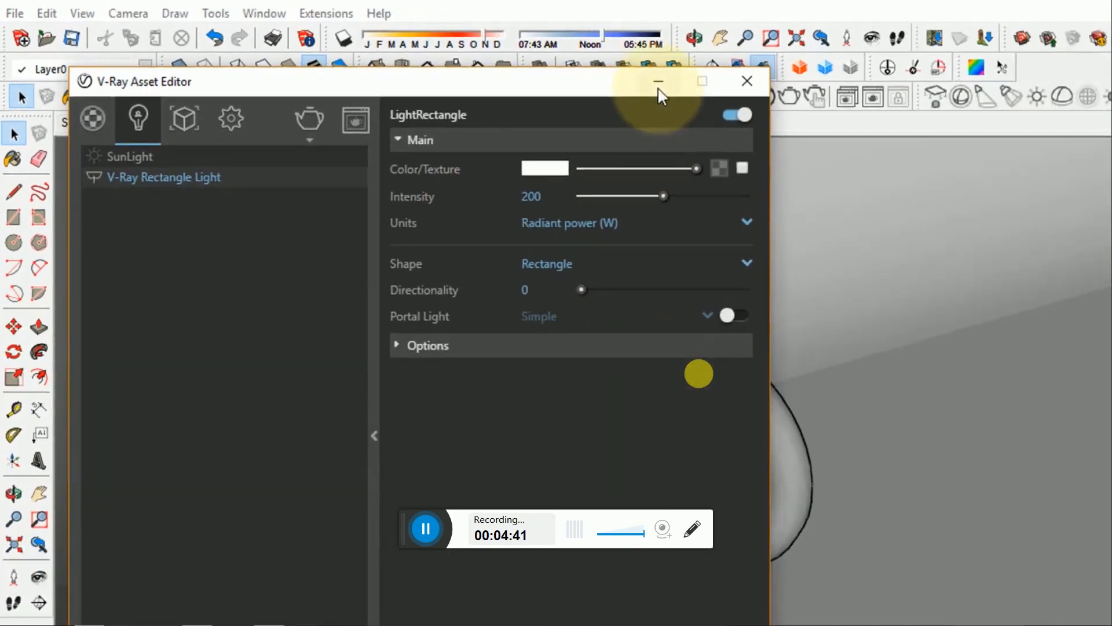
{"action": "left_click", "coordinate": [796, 98]}
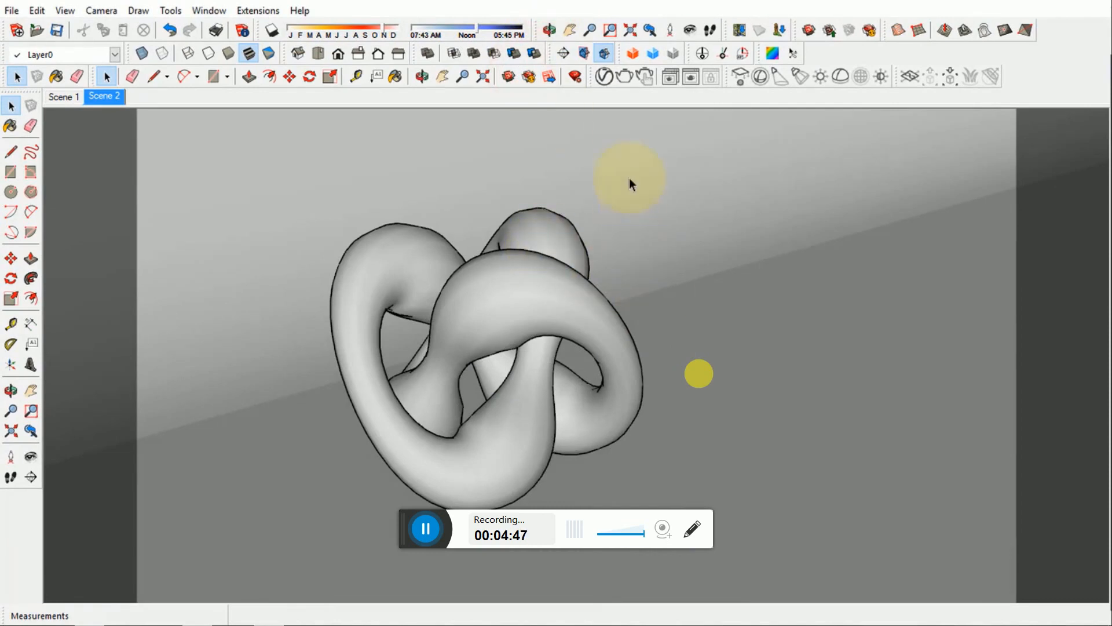
- Reopen the V-Ray Asset Editor and load the render settings from TESTB.vropt
{"action": "left_click", "coordinate": [606, 78]}
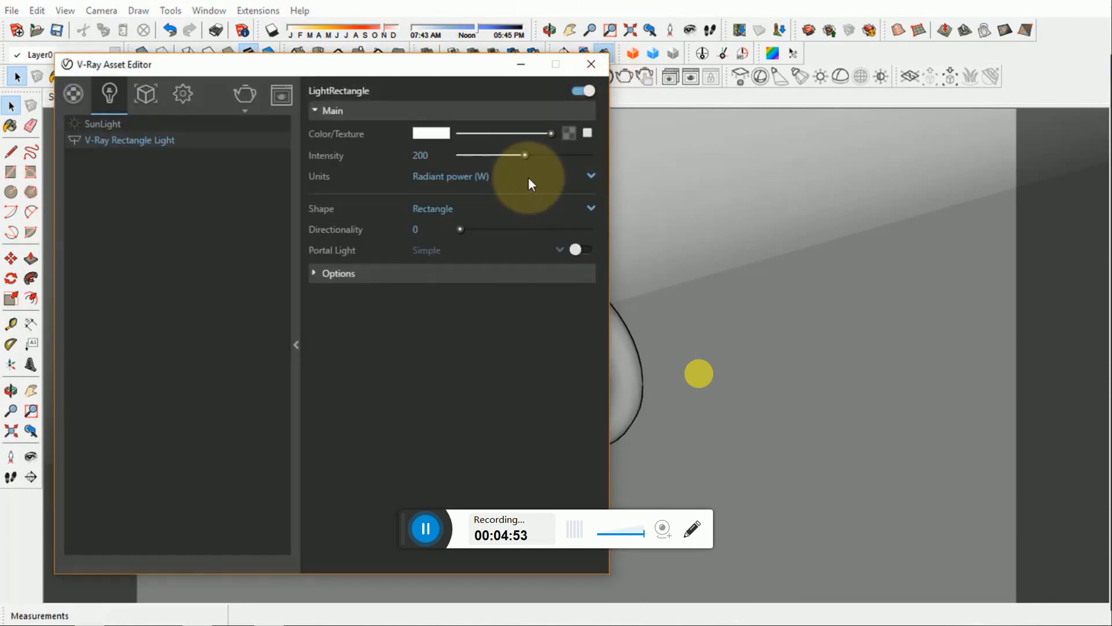
{"action": "left_click", "coordinate": [197, 90]}
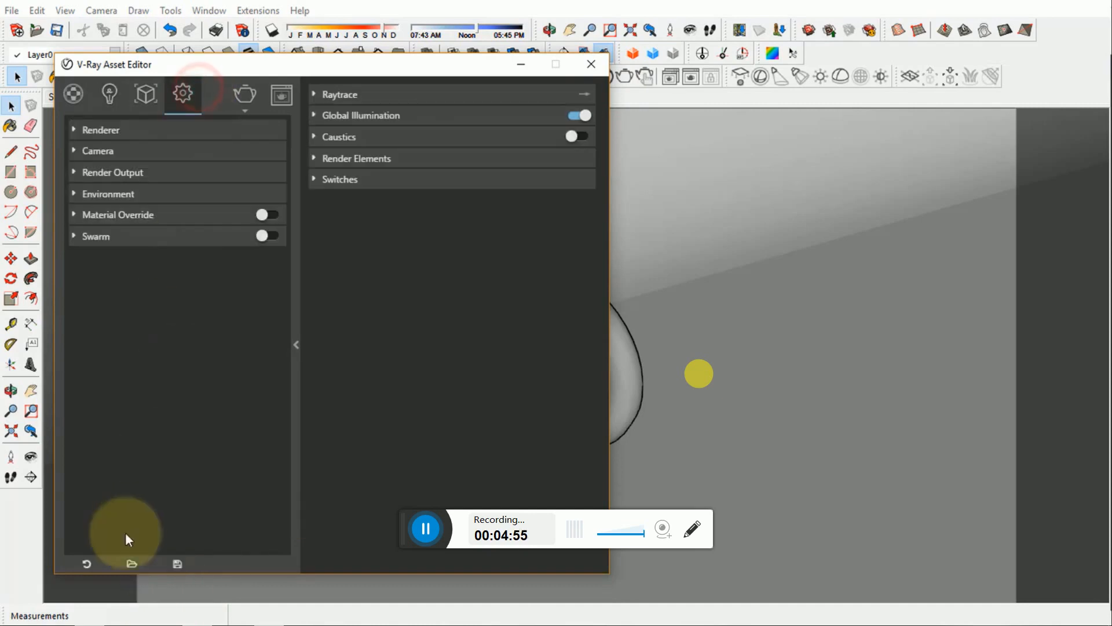
{"action": "left_click", "coordinate": [131, 563]}
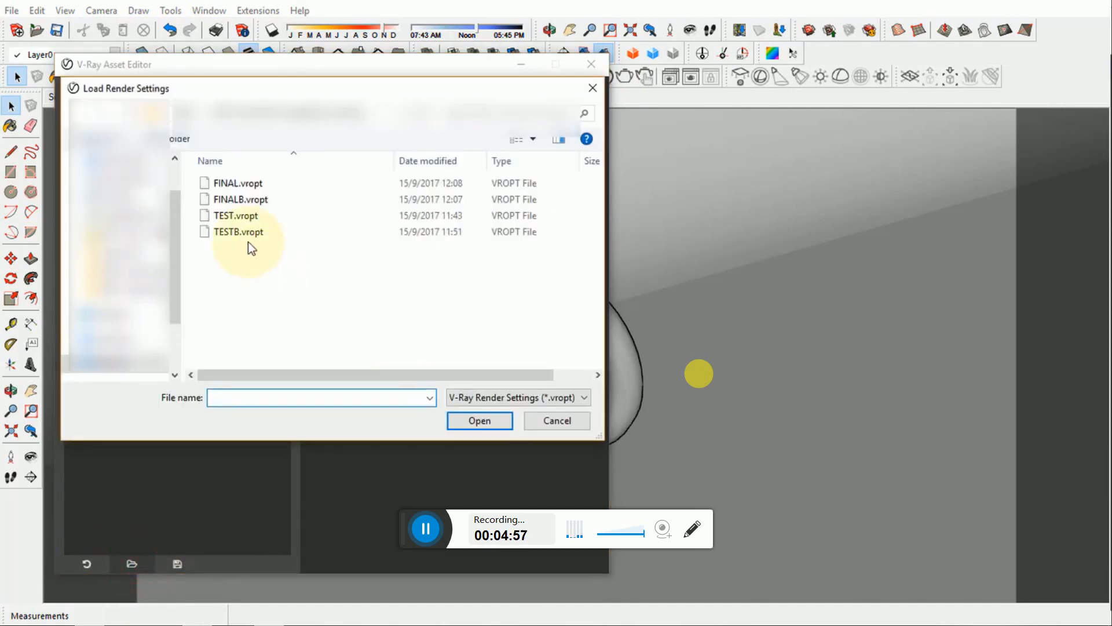
{"action": "left_click", "coordinate": [238, 232]}
{"action": "left_click", "coordinate": [479, 420]}
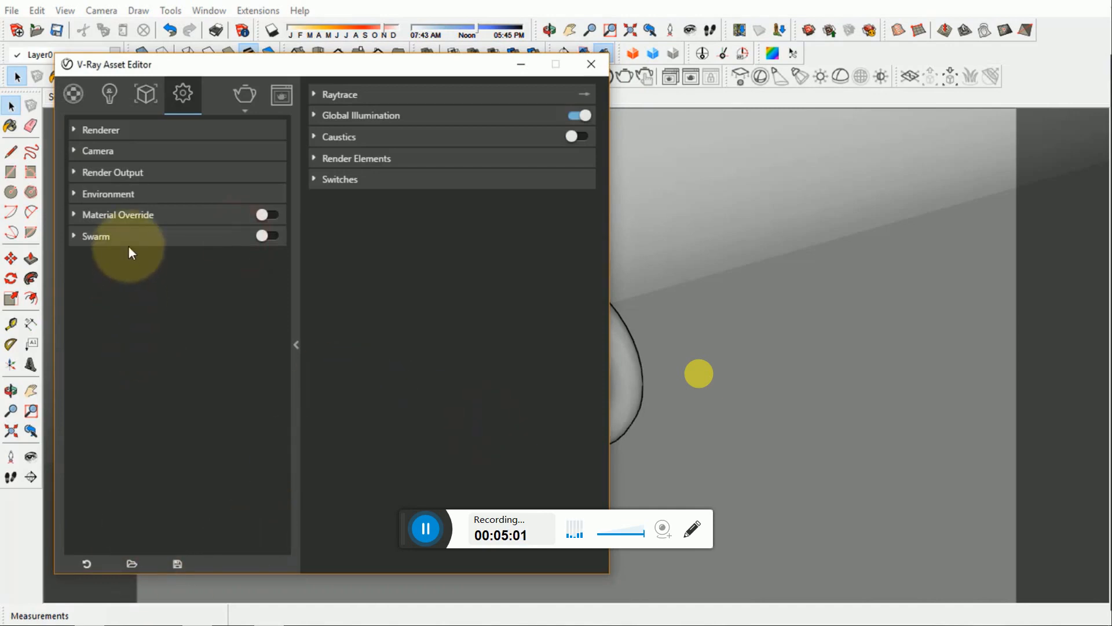
{"action": "left_click", "coordinate": [102, 236]}
{"action": "left_click", "coordinate": [106, 235]}
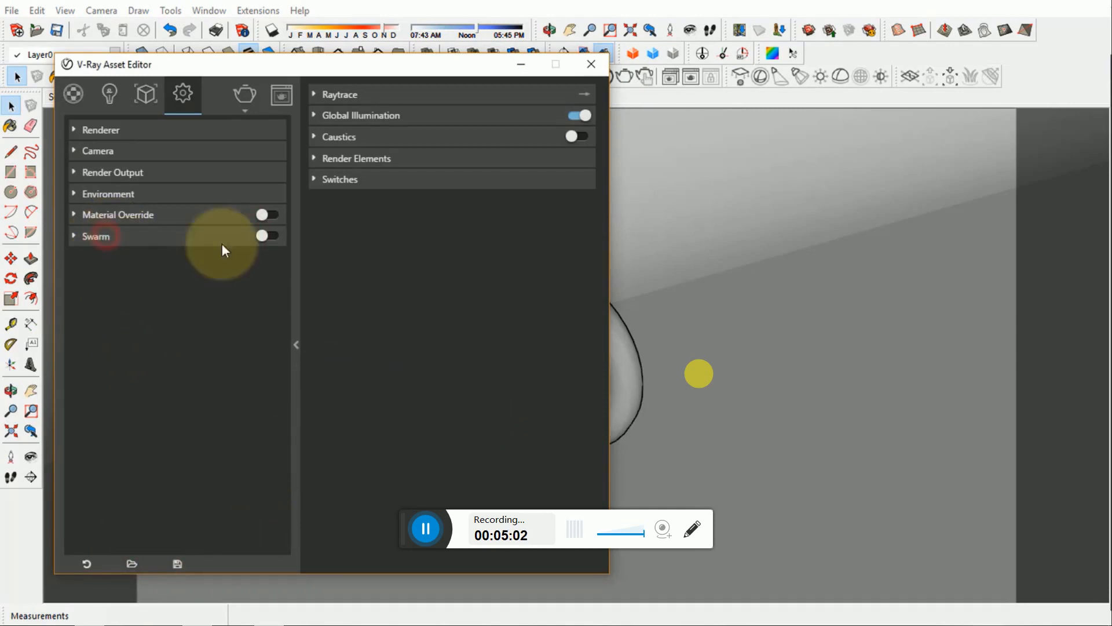
- Collapse the Asset Editor's extra settings and render the knot scene, keeping the frame buffer beside the editor
{"action": "left_click", "coordinate": [295, 345]}
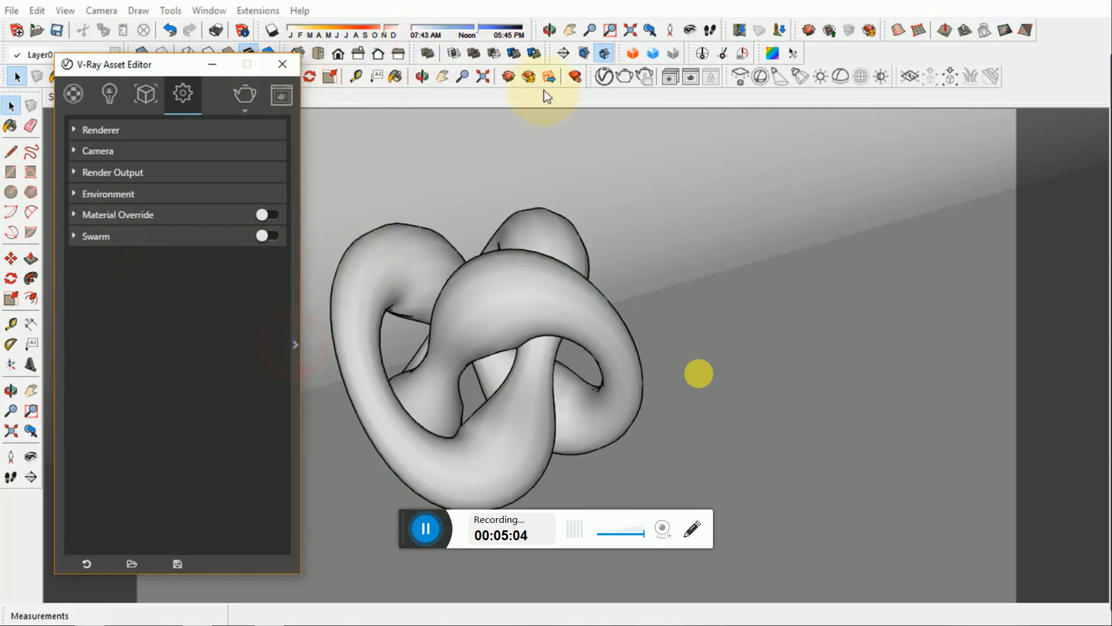
{"action": "left_click", "coordinate": [626, 78]}
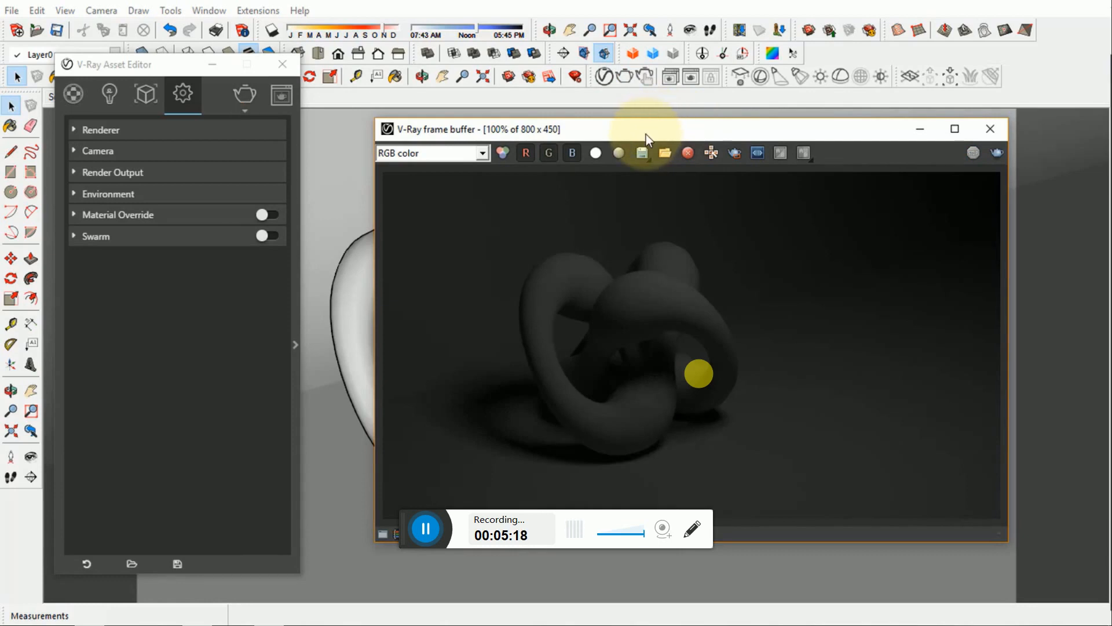
{"action": "left_click_drag", "start_coordinate": [645, 134], "coordinate": [625, 132]}
- Set the V-Ray Rectangle Light's intensity to 300
{"action": "left_click", "coordinate": [109, 91]}
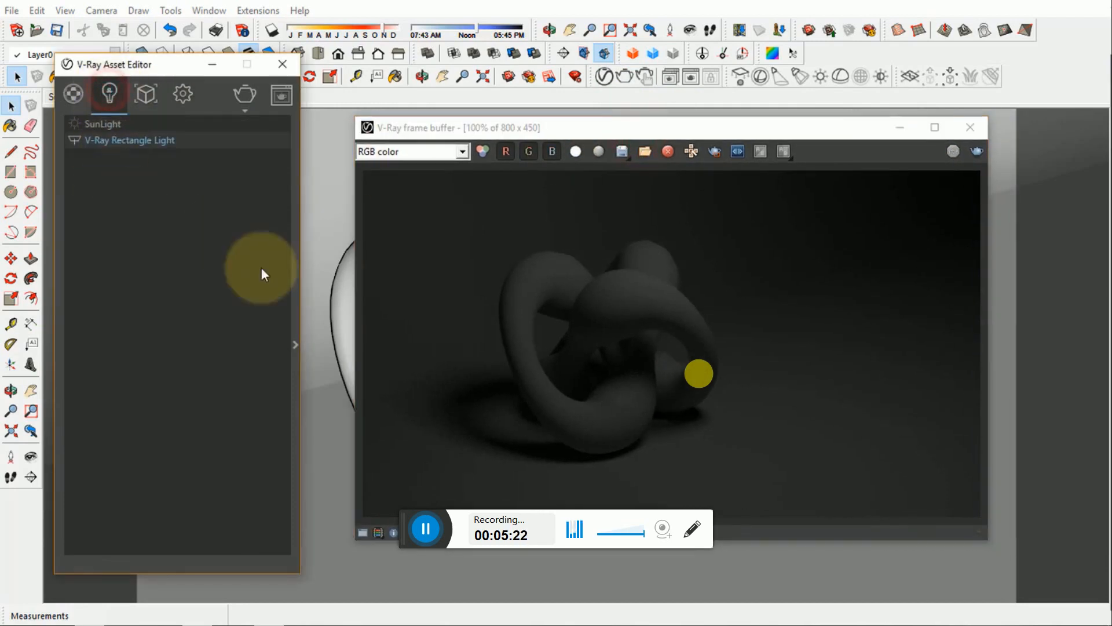
{"action": "left_click", "coordinate": [293, 319]}
{"action": "double_click", "coordinate": [440, 154]}
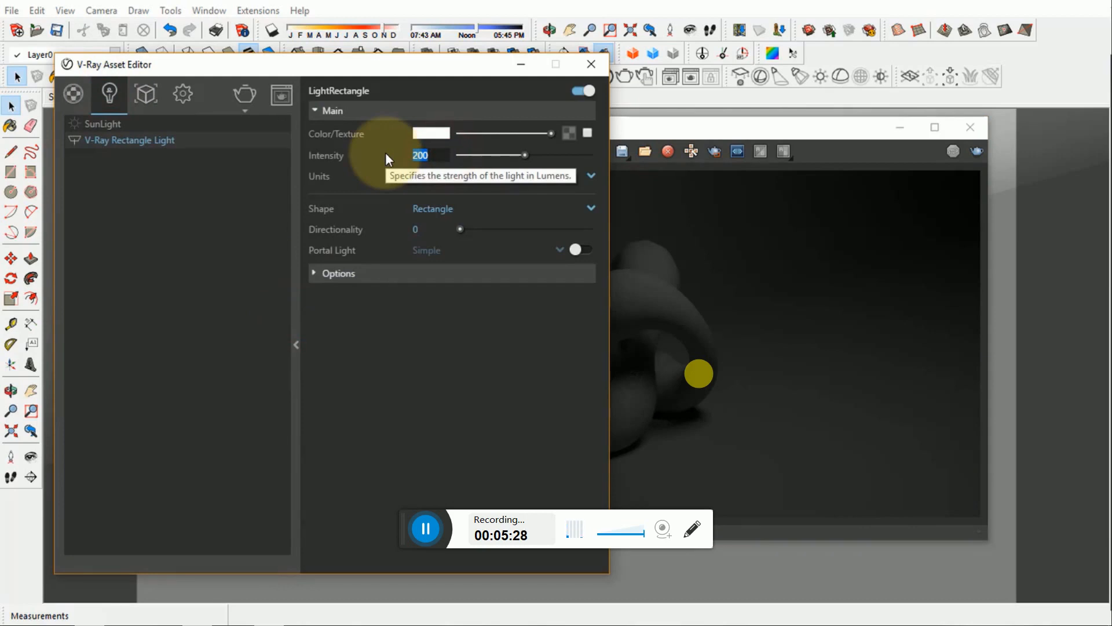
{"action": "type", "text": "300"}
{"action": "key", "text": "Return"}
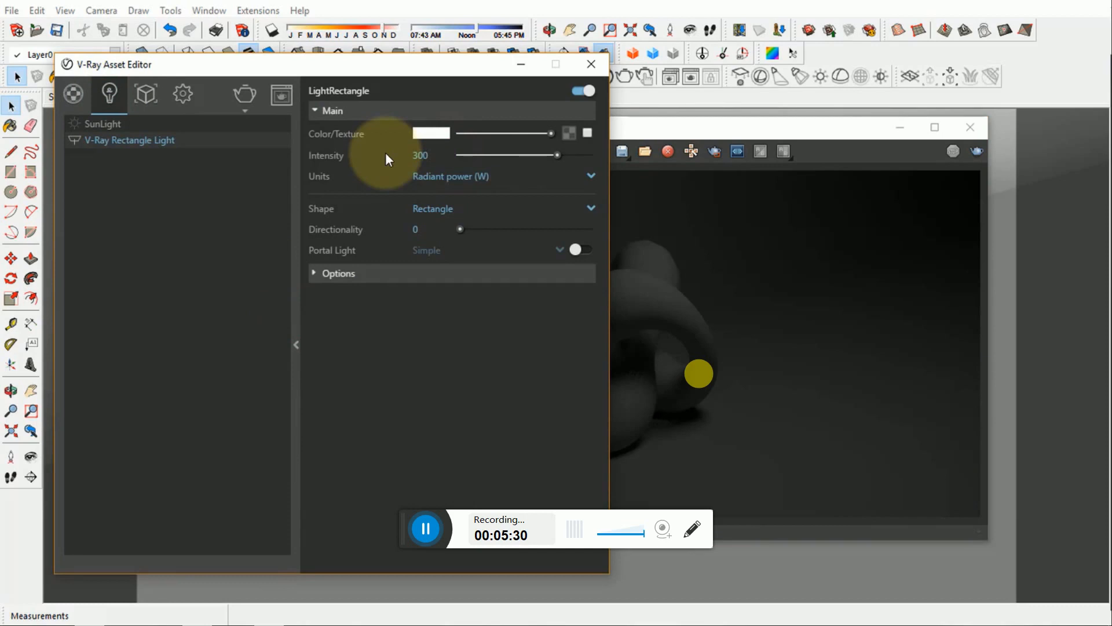
- Render the scene again in the frame buffer with the 300 W light and reposition the frame buffer window
{"action": "left_click", "coordinate": [707, 128]}
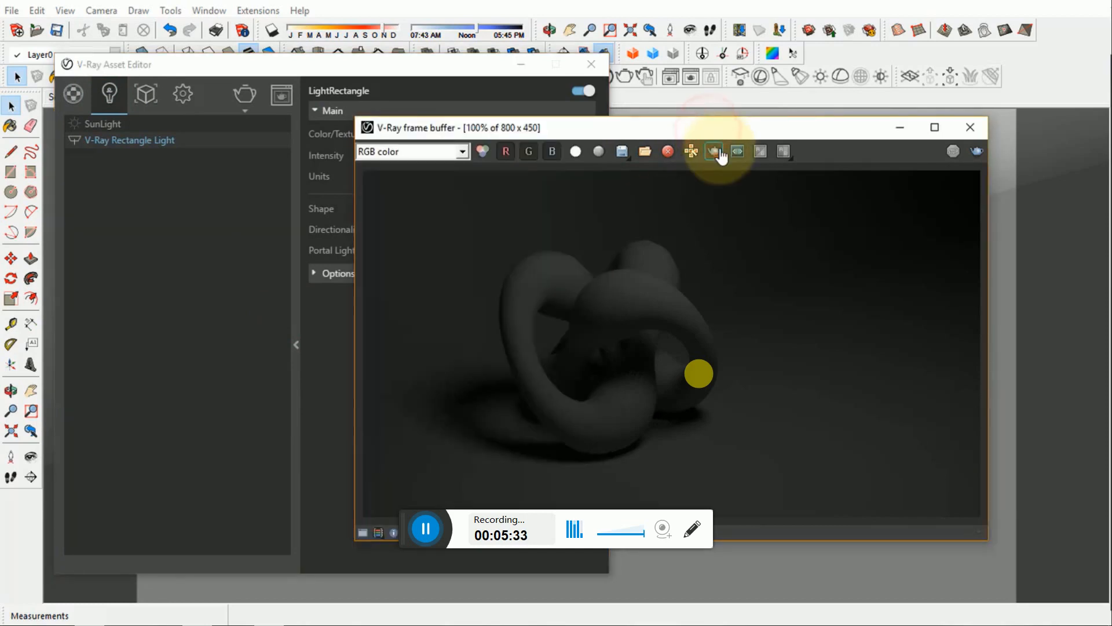
{"action": "left_click", "coordinate": [721, 156]}
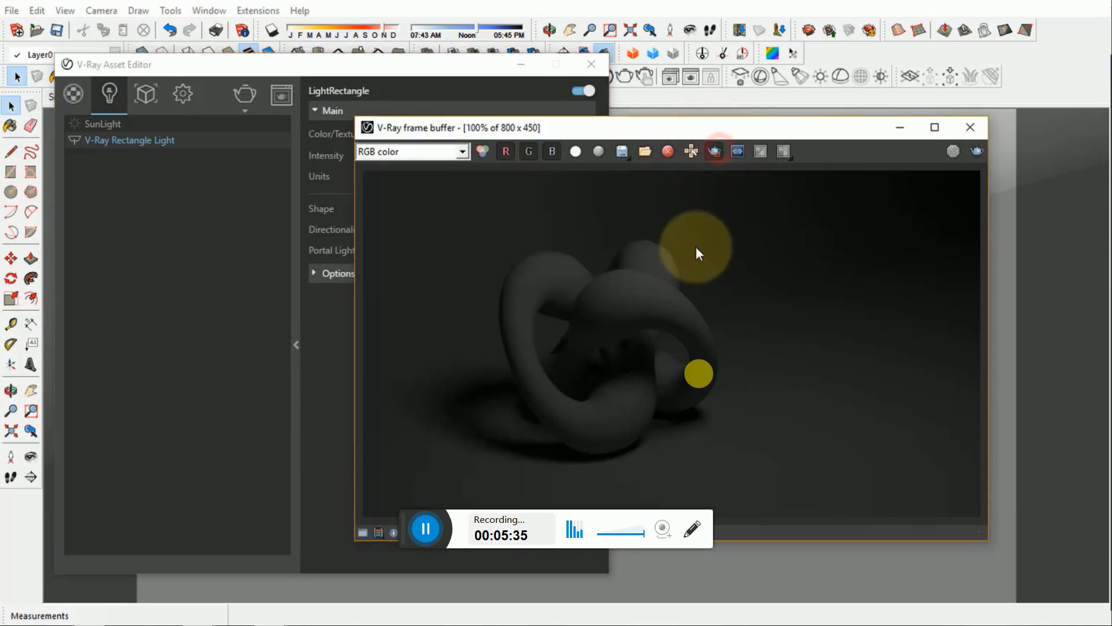
{"action": "left_click", "coordinate": [953, 151]}
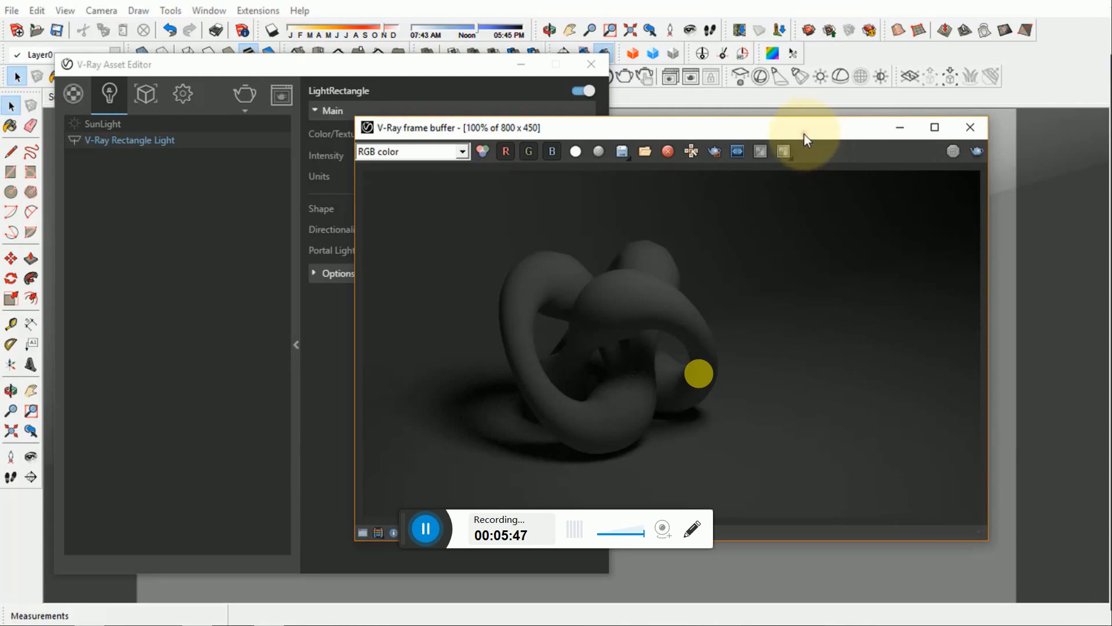
{"action": "left_click_drag", "start_coordinate": [804, 134], "coordinate": [829, 108]}
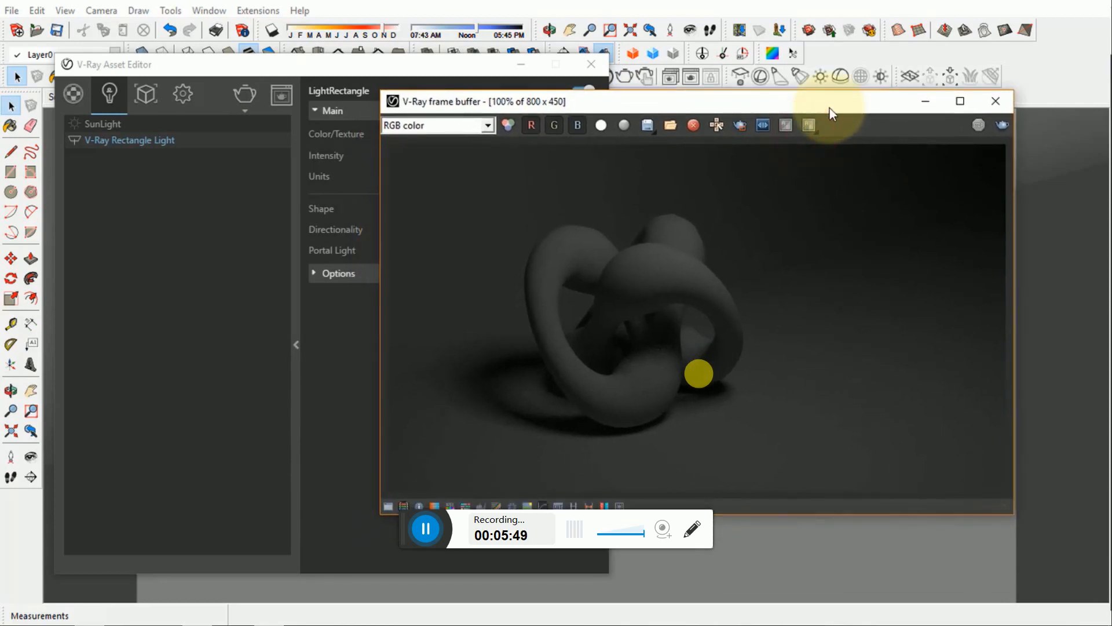
- Open the Camera section of the V-Ray render settings and check its white balance colour
{"action": "left_click", "coordinate": [348, 65]}
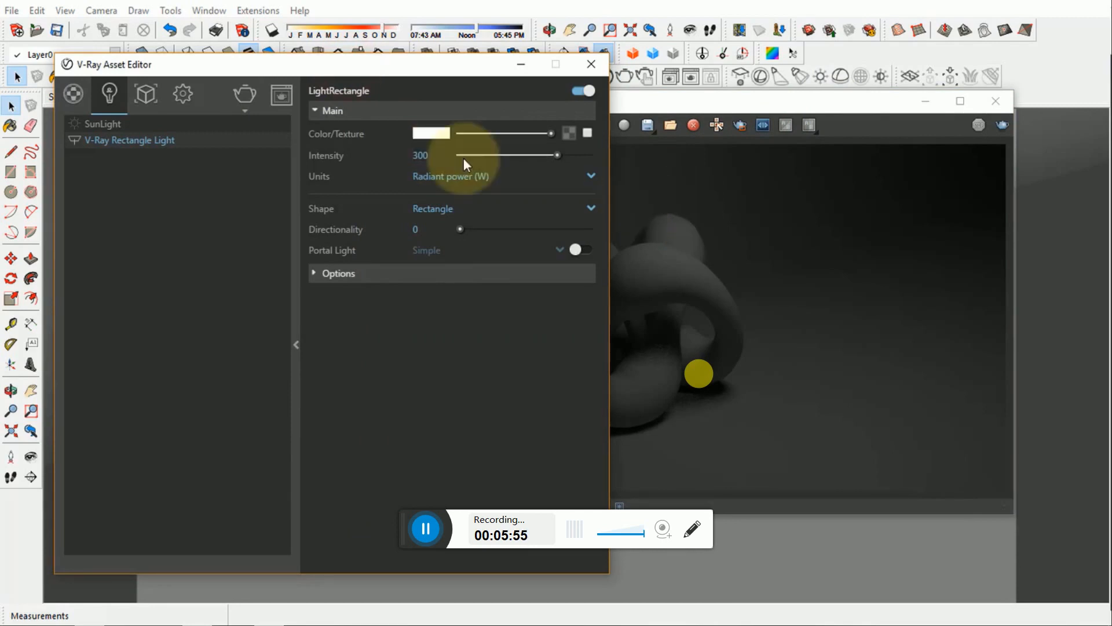
{"action": "left_click", "coordinate": [182, 94]}
{"action": "left_click", "coordinate": [297, 327]}
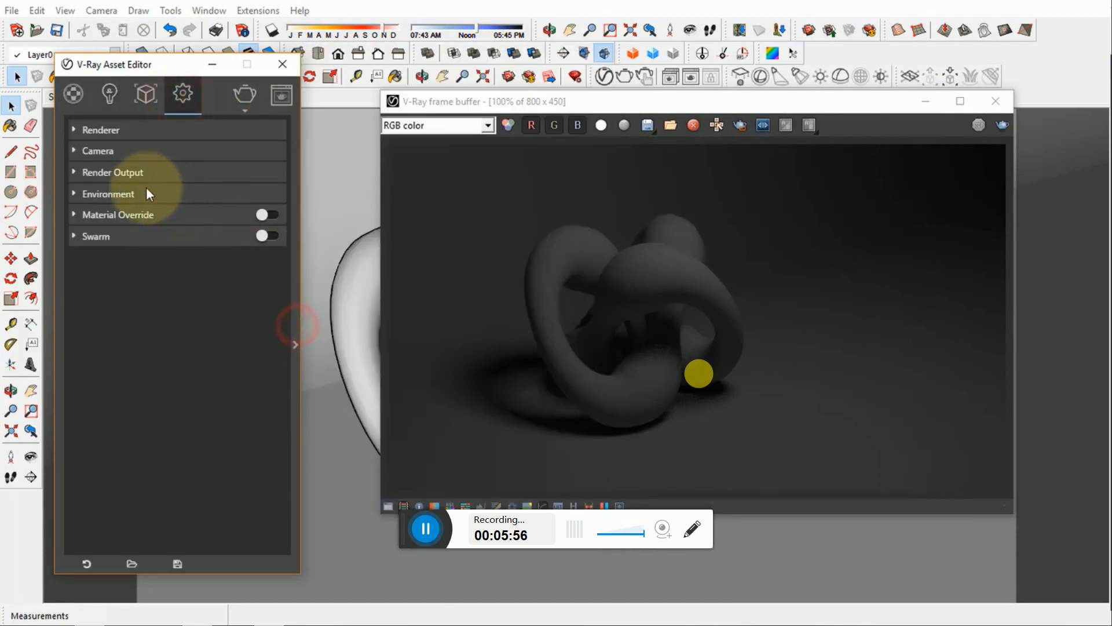
{"action": "left_click", "coordinate": [99, 150]}
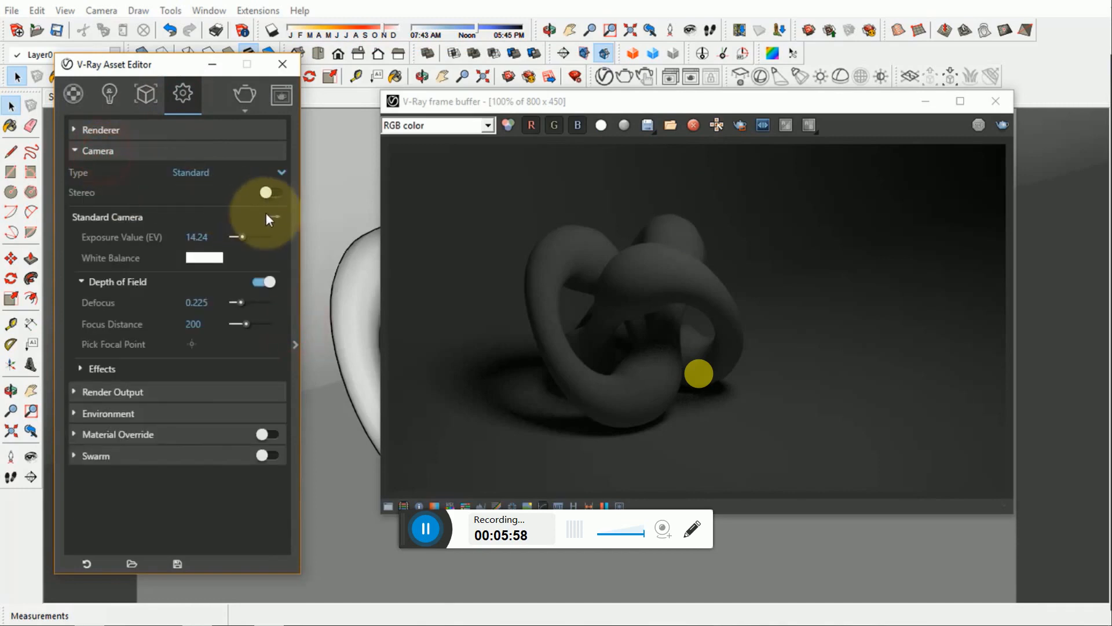
{"action": "left_click", "coordinate": [202, 258]}
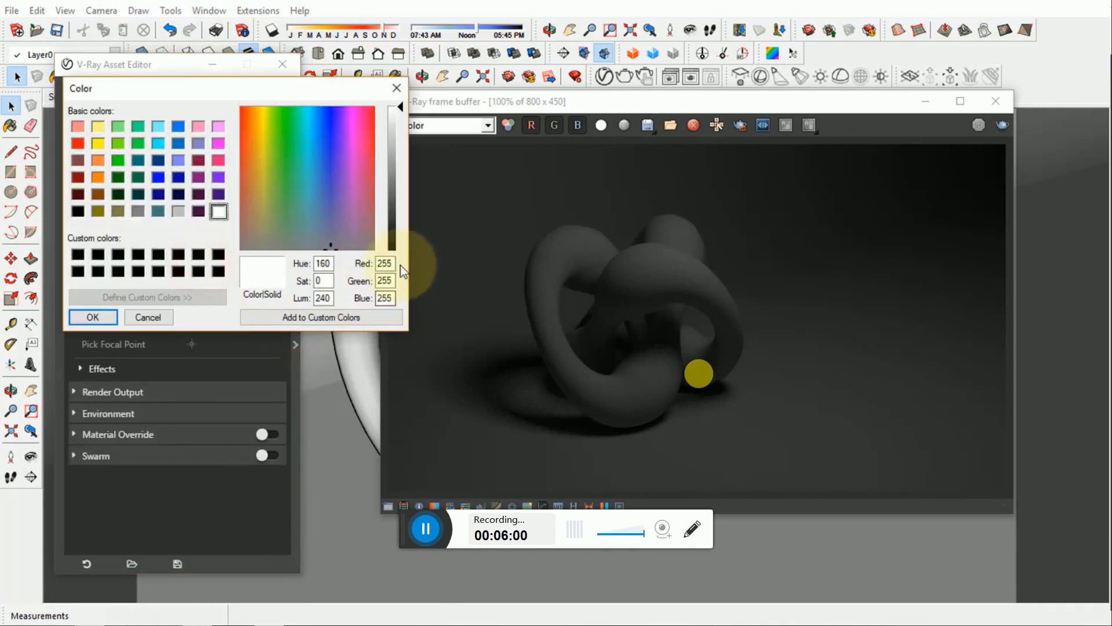
{"action": "left_click", "coordinate": [93, 317]}
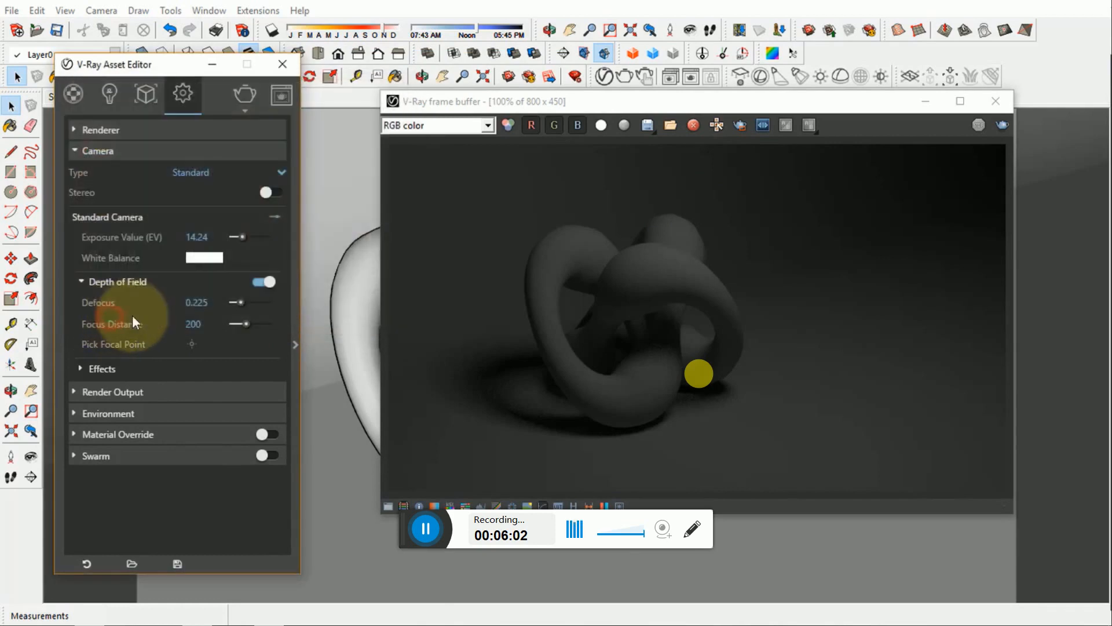
- Show the standard camera's film sensitivity, aperture and shutter controls, and set the shutter speed (1/s) to 50
{"action": "left_click", "coordinate": [274, 217]}
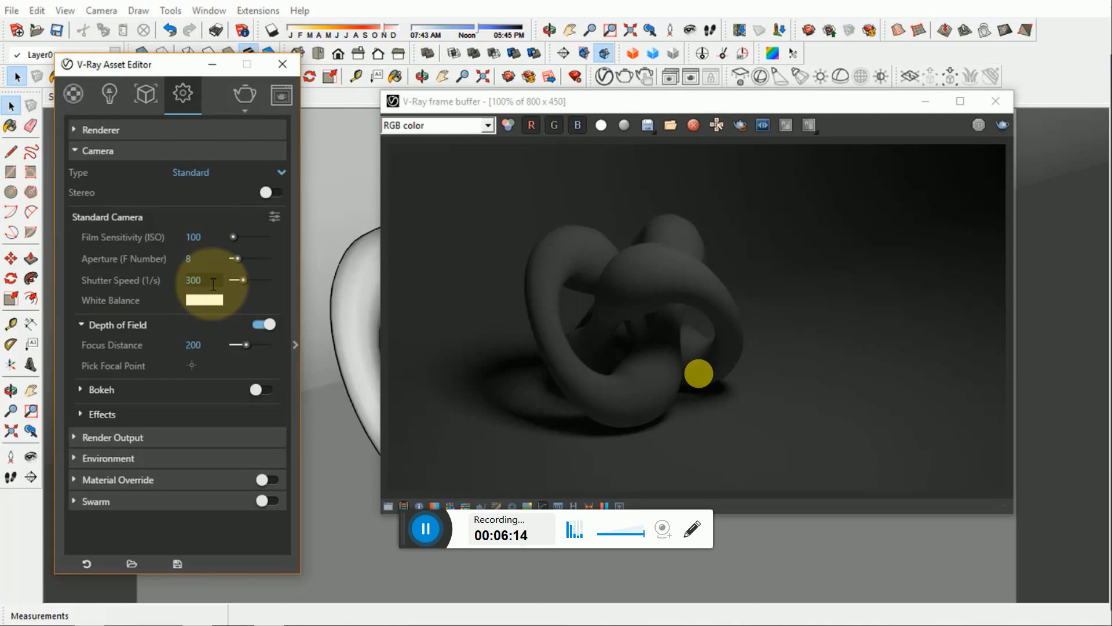
{"action": "double_click", "coordinate": [213, 284]}
{"action": "type", "text": "50"}
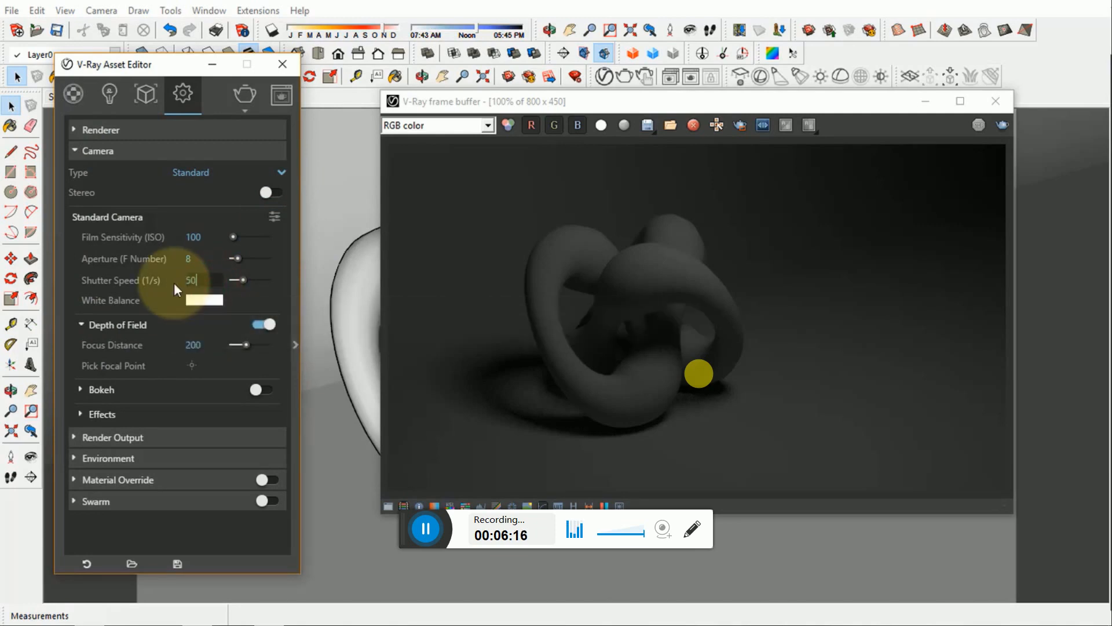
{"action": "key", "text": "Return"}
- Region-render an area of about 400 by 376 pixels around the knot and turn region rendering off
{"action": "left_click", "coordinate": [627, 282]}
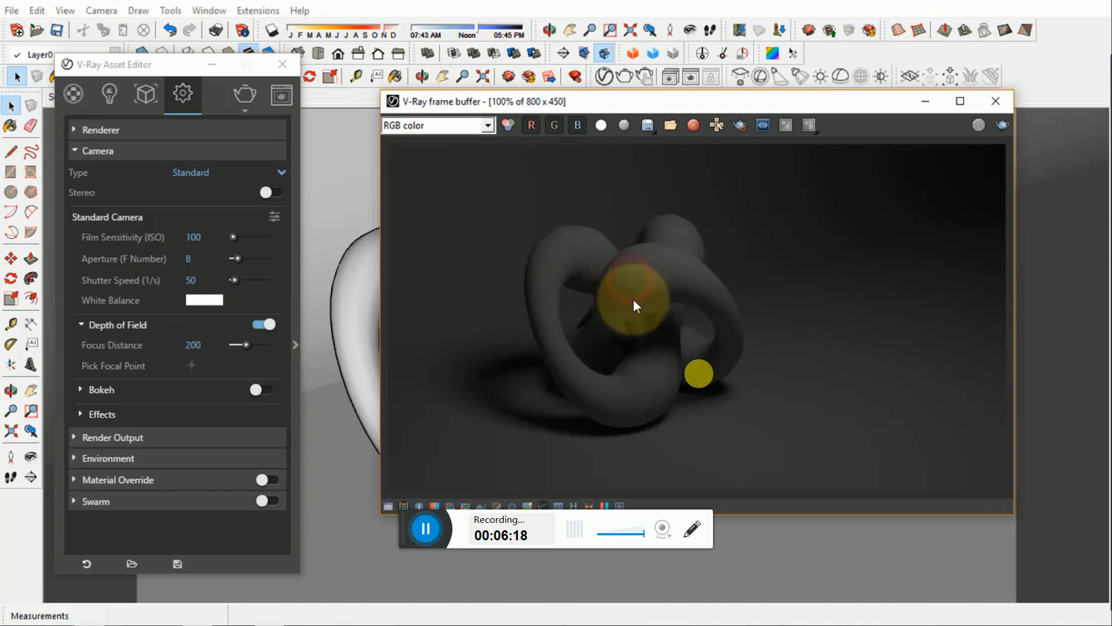
{"action": "left_click", "coordinate": [742, 126]}
{"action": "left_click_drag", "start_coordinate": [794, 157], "coordinate": [486, 446]}
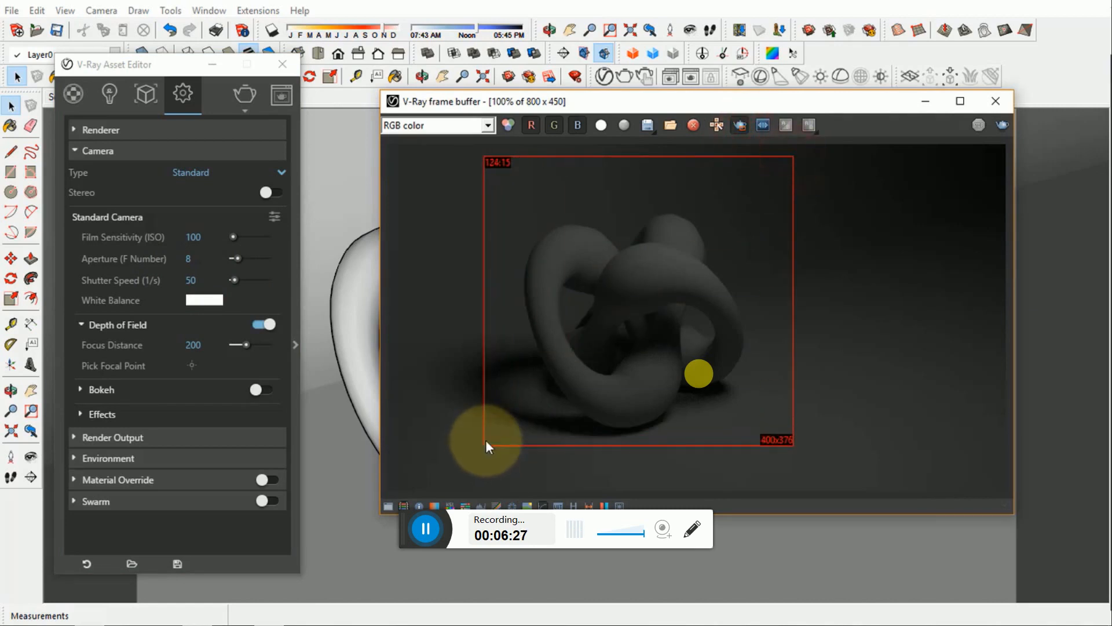
{"action": "left_click", "coordinate": [1003, 125]}
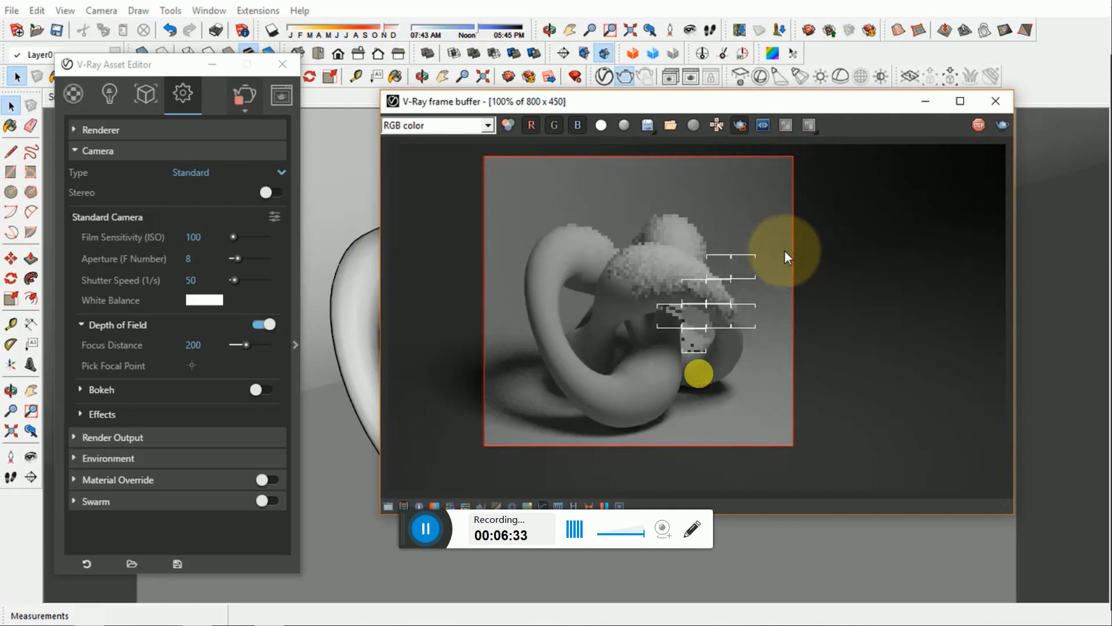
{"action": "left_click", "coordinate": [747, 265]}
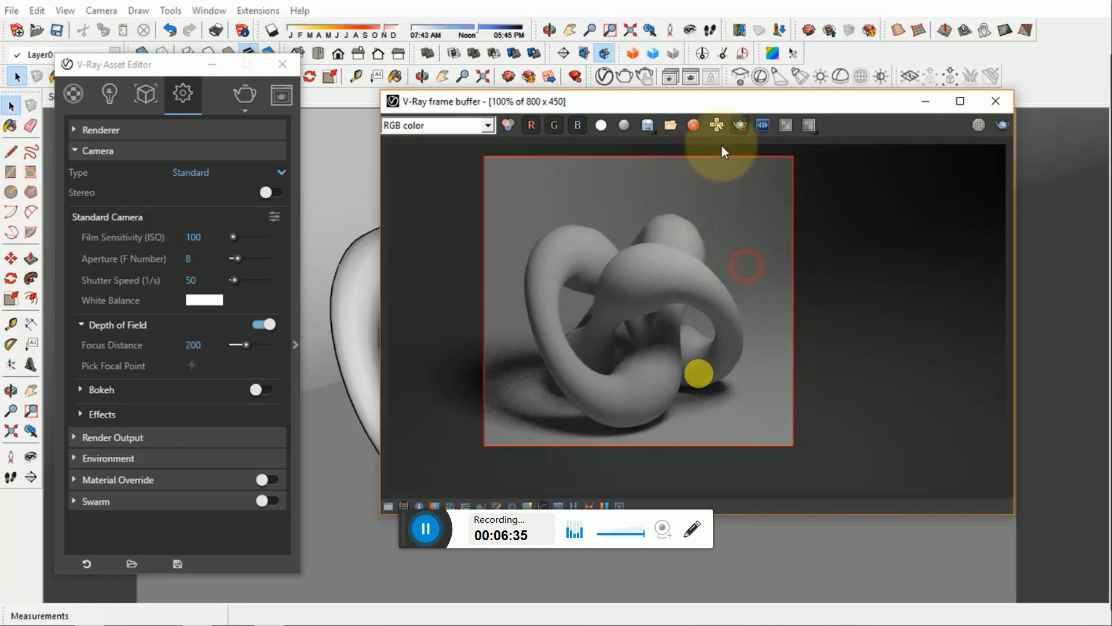
{"action": "left_click", "coordinate": [737, 126]}
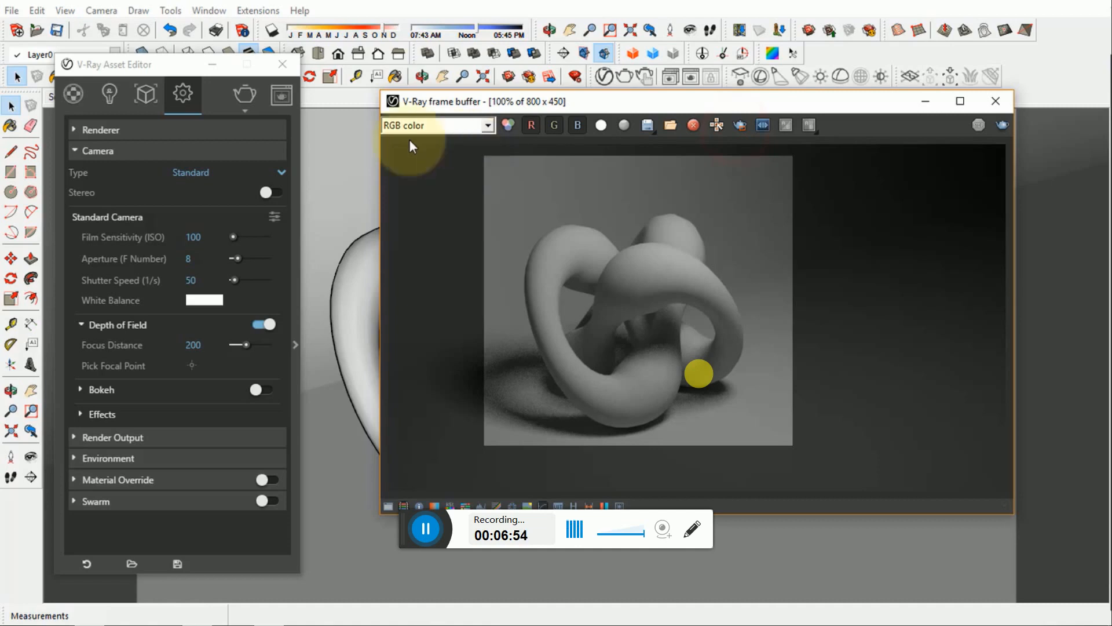
- Collapse the camera settings and set the V-Ray Rectangle Light's intensity to 500
{"action": "left_click", "coordinate": [115, 150]}
{"action": "left_click", "coordinate": [109, 94]}
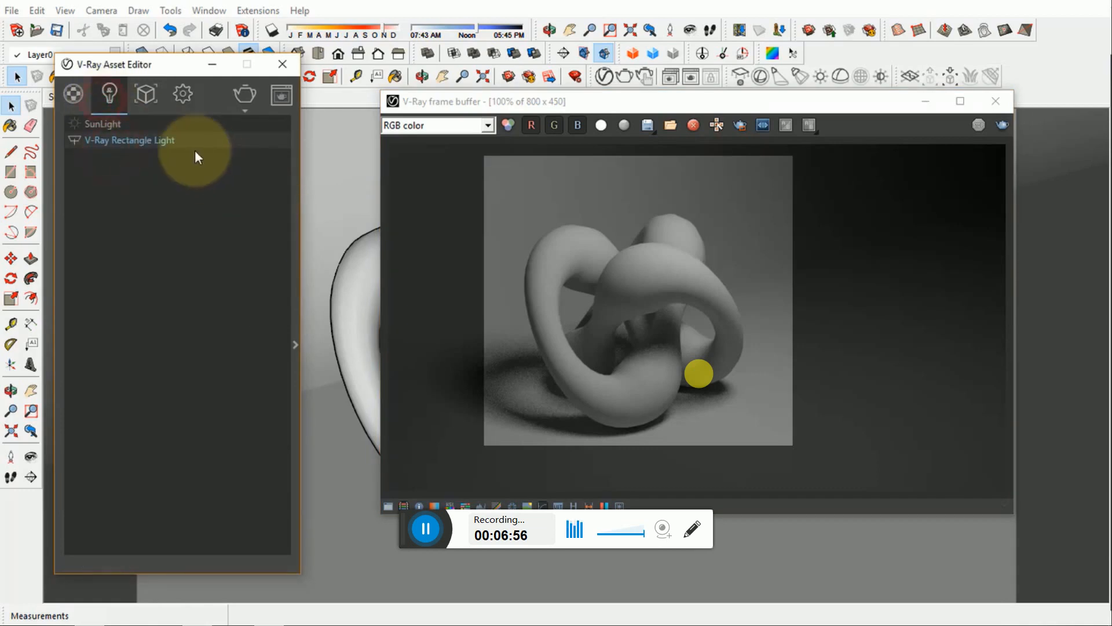
{"action": "left_click", "coordinate": [299, 262]}
{"action": "double_click", "coordinate": [440, 161]}
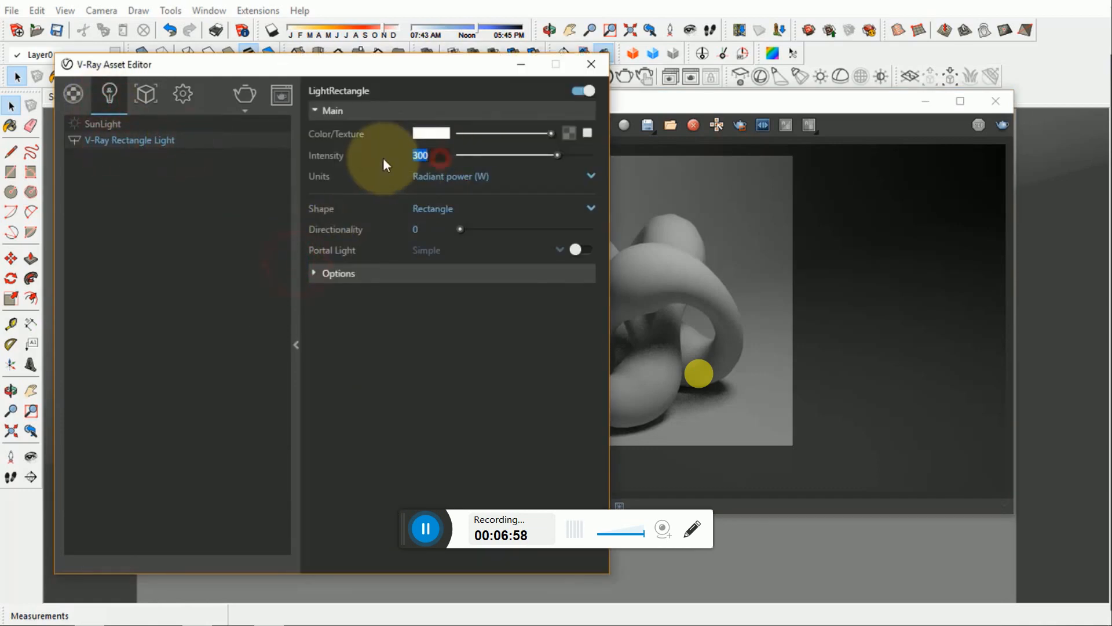
{"action": "type", "text": "50"}
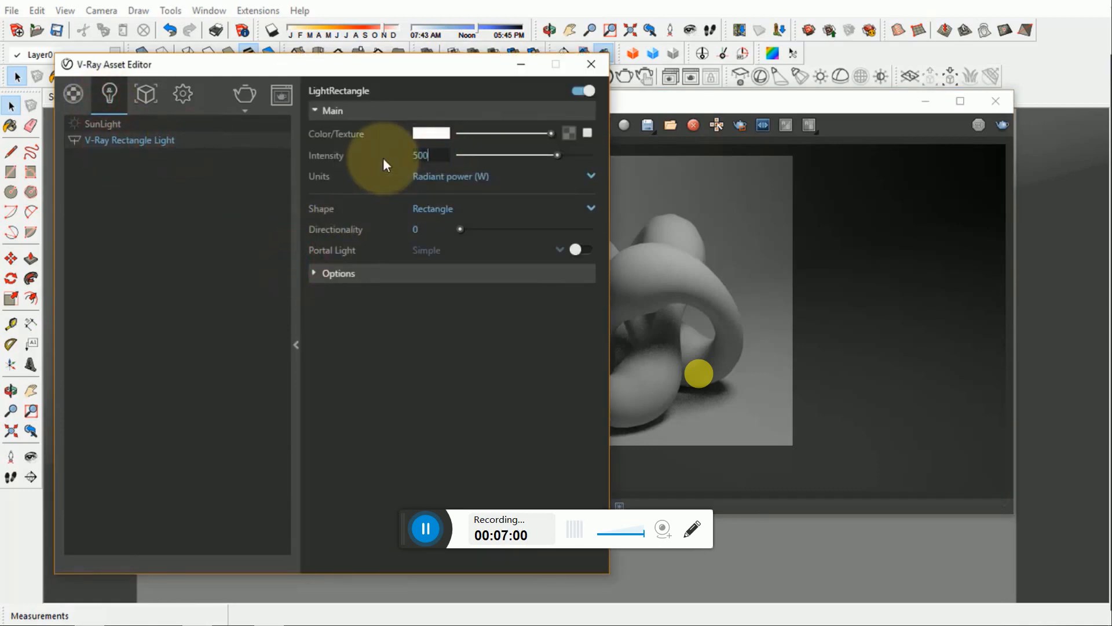
{"action": "key", "text": "Return"}
- Render the full frame with the 500 W light and spread the frame buffer and Asset Editor windows apart
{"action": "left_click", "coordinate": [742, 258]}
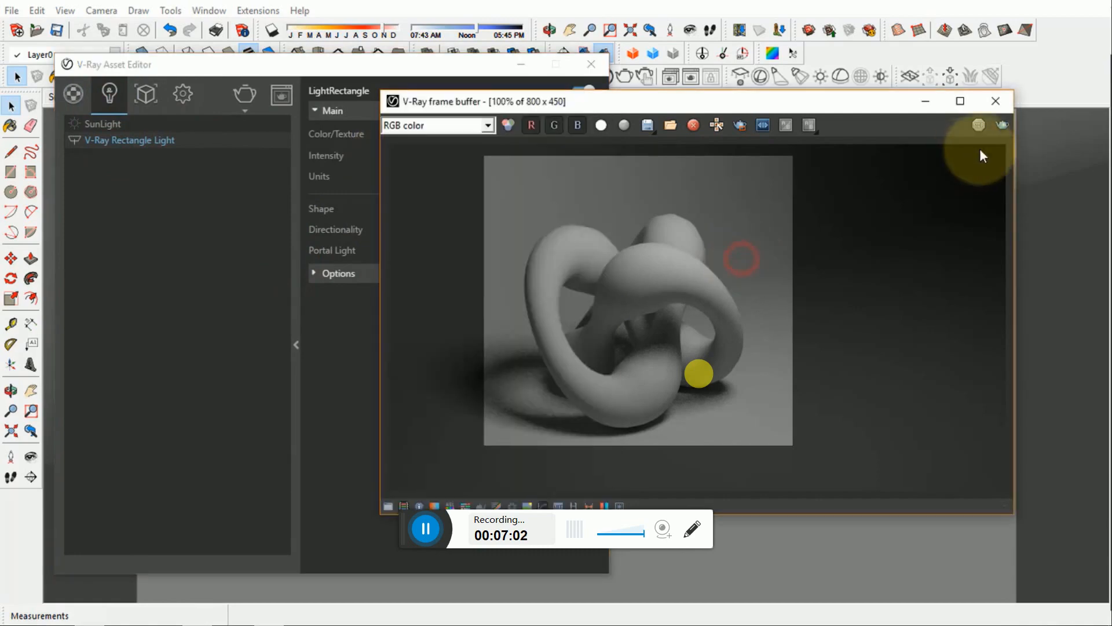
{"action": "left_click", "coordinate": [1003, 126]}
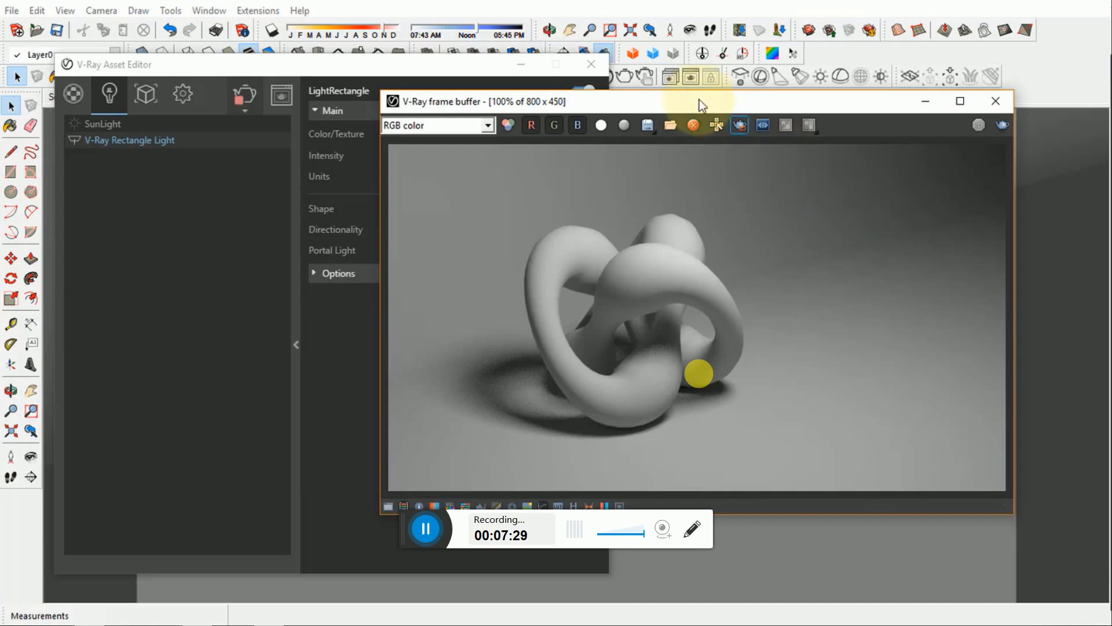
{"action": "left_click_drag", "start_coordinate": [687, 101], "coordinate": [722, 105]}
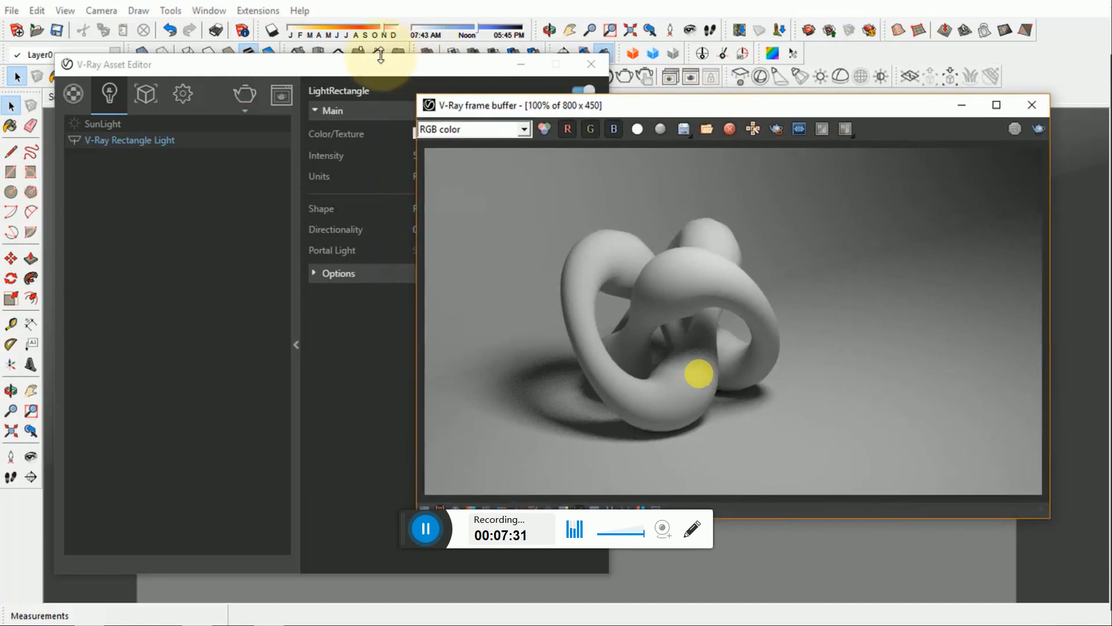
{"action": "left_click_drag", "start_coordinate": [380, 68], "coordinate": [339, 82]}
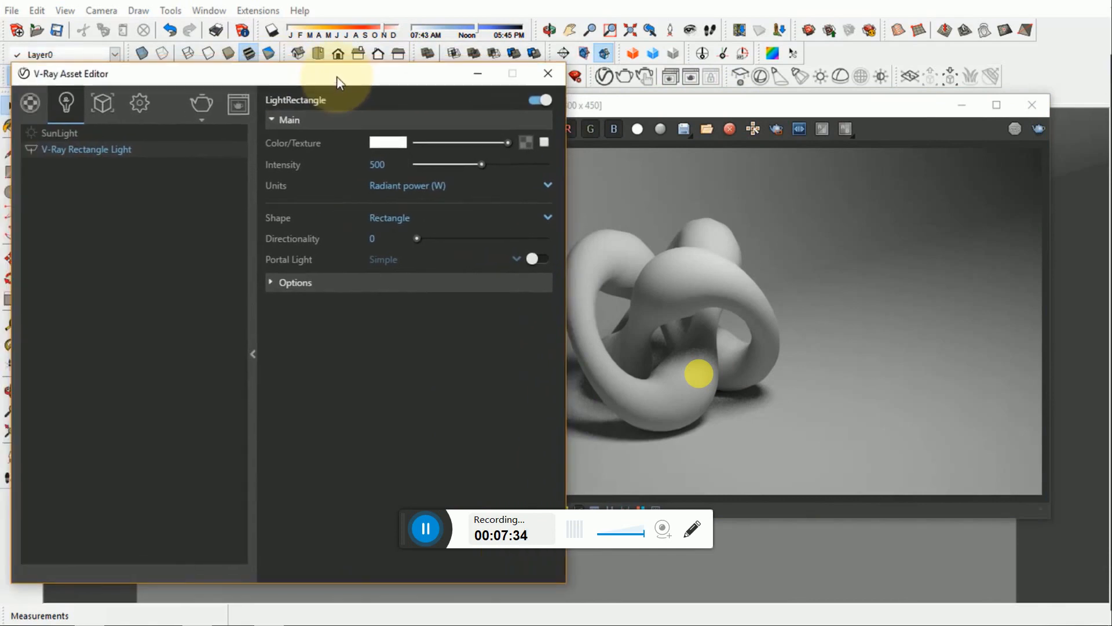
- Set the V-Ray Rectangle Light's colour to RGB 255, 203, 135, the 4000 K colour temperature
{"action": "left_click", "coordinate": [382, 139]}
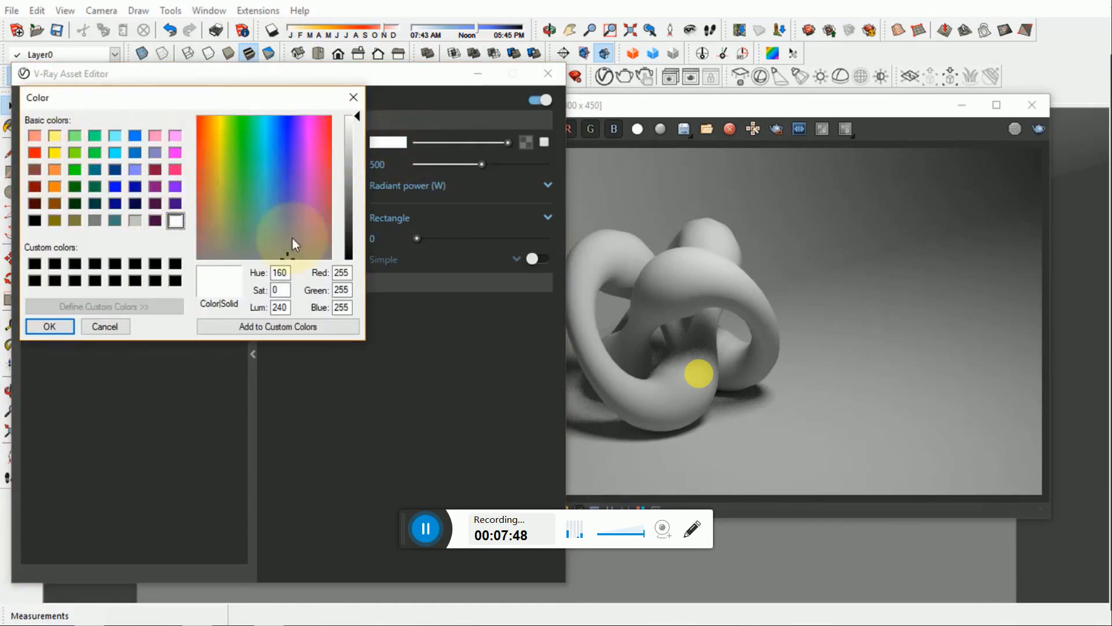
{"action": "left_click", "coordinate": [348, 273]}
{"action": "left_click_drag", "start_coordinate": [350, 273], "coordinate": [331, 272]}
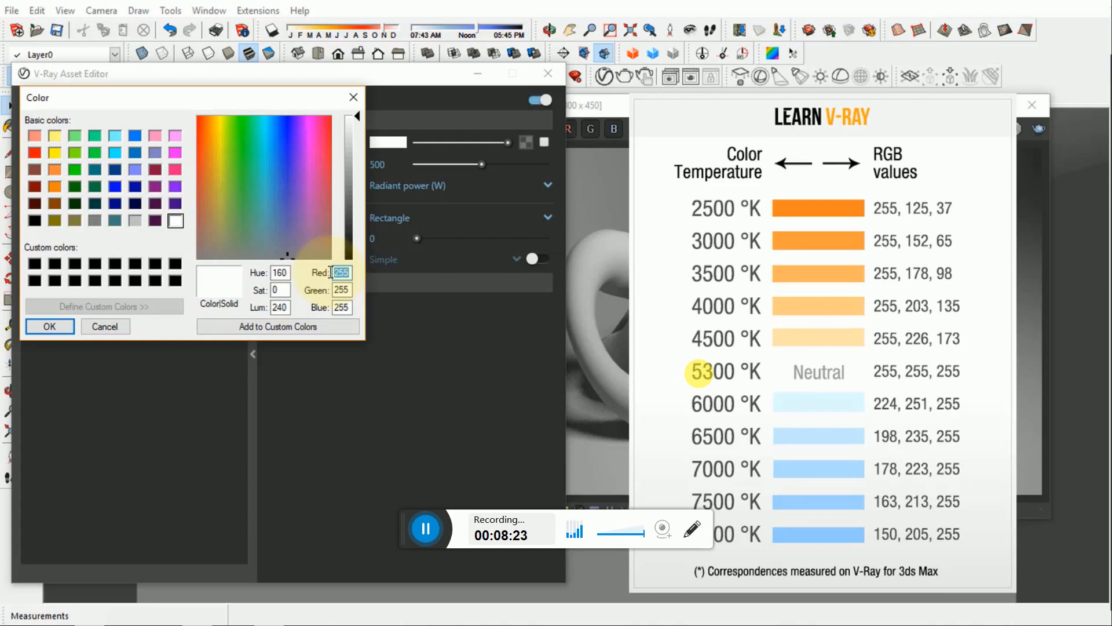
{"action": "type", "text": "255"}
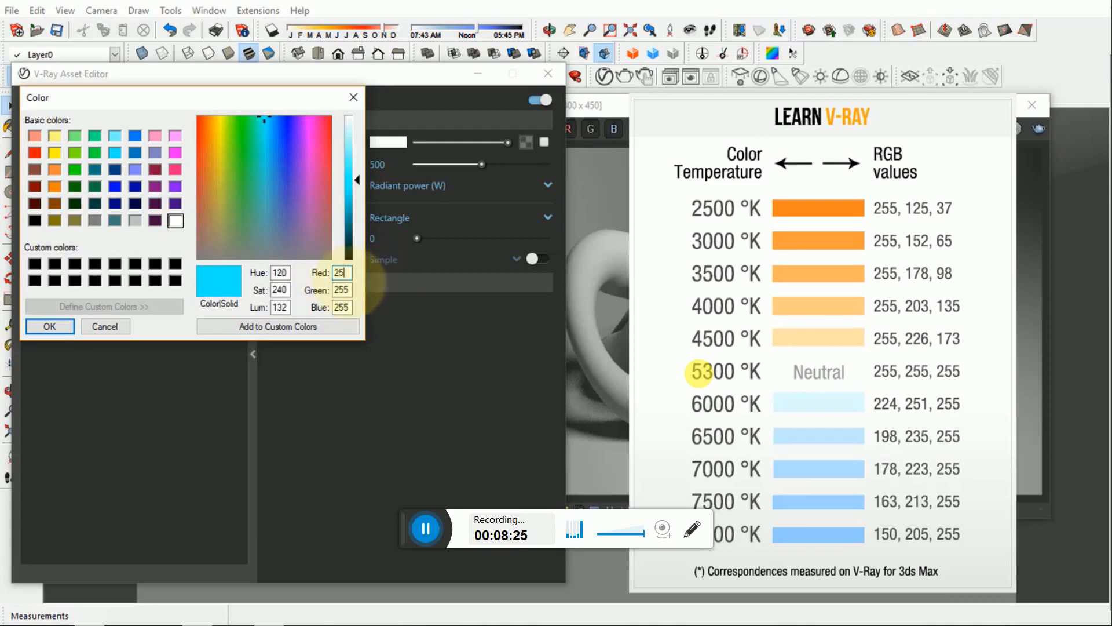
{"action": "left_click", "coordinate": [330, 290]}
{"action": "left_click_drag", "start_coordinate": [331, 289], "coordinate": [324, 290]}
{"action": "type", "text": "2"}
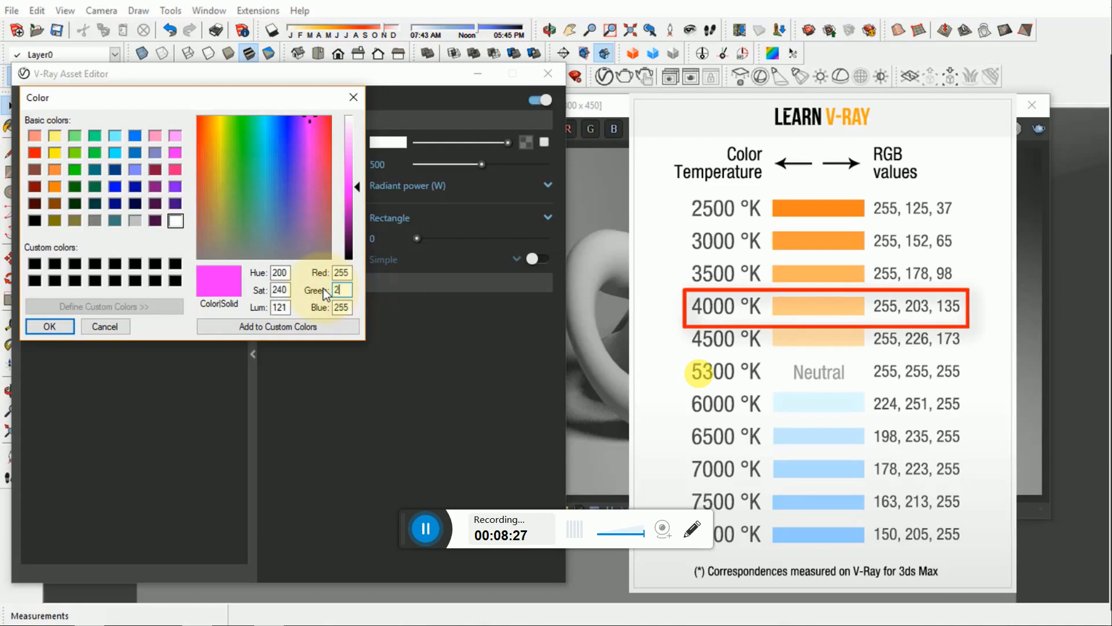
{"action": "type", "text": "03"}
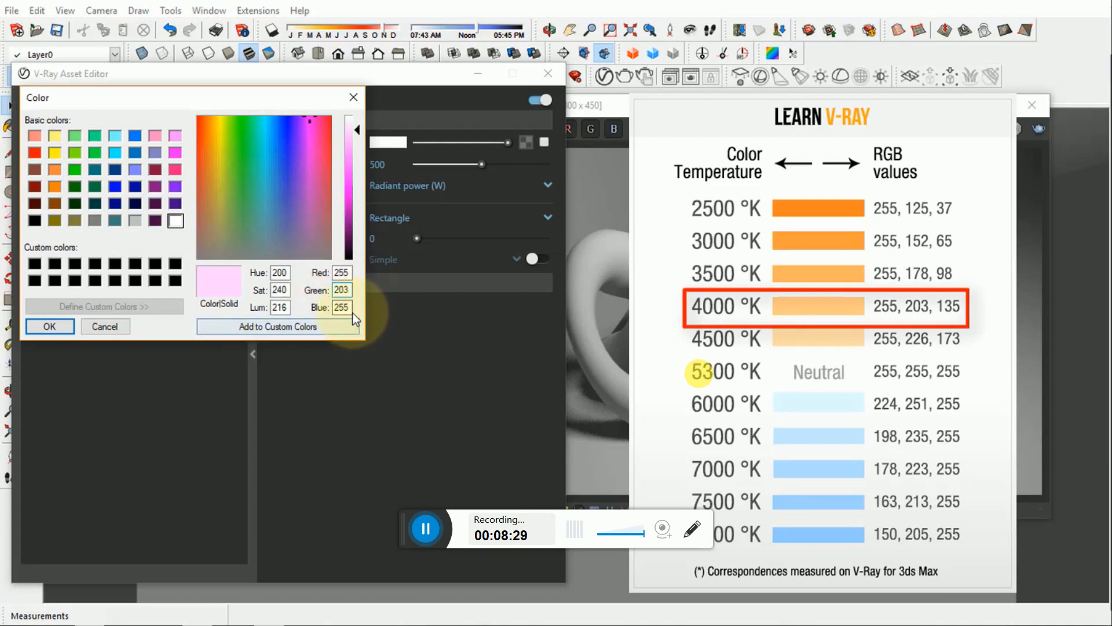
{"action": "double_click", "coordinate": [344, 307]}
{"action": "type", "text": "135"}
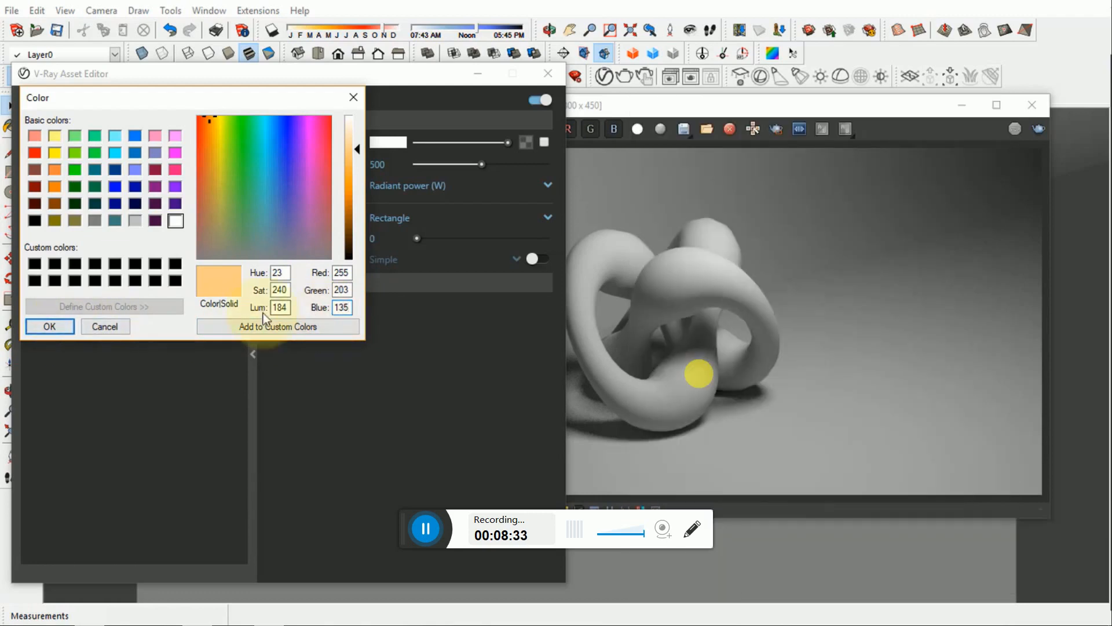
{"action": "left_click", "coordinate": [50, 326]}
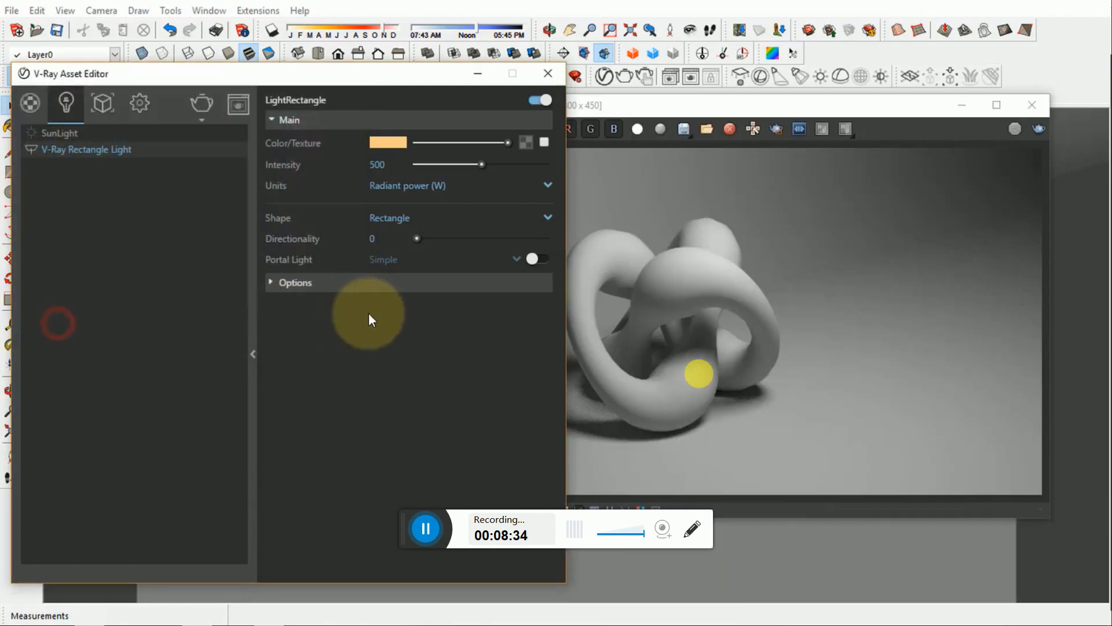
- Render the full frame with the rectangle light's 4000 K warm colour
{"action": "left_click", "coordinate": [891, 109]}
{"action": "left_click", "coordinate": [1038, 129]}
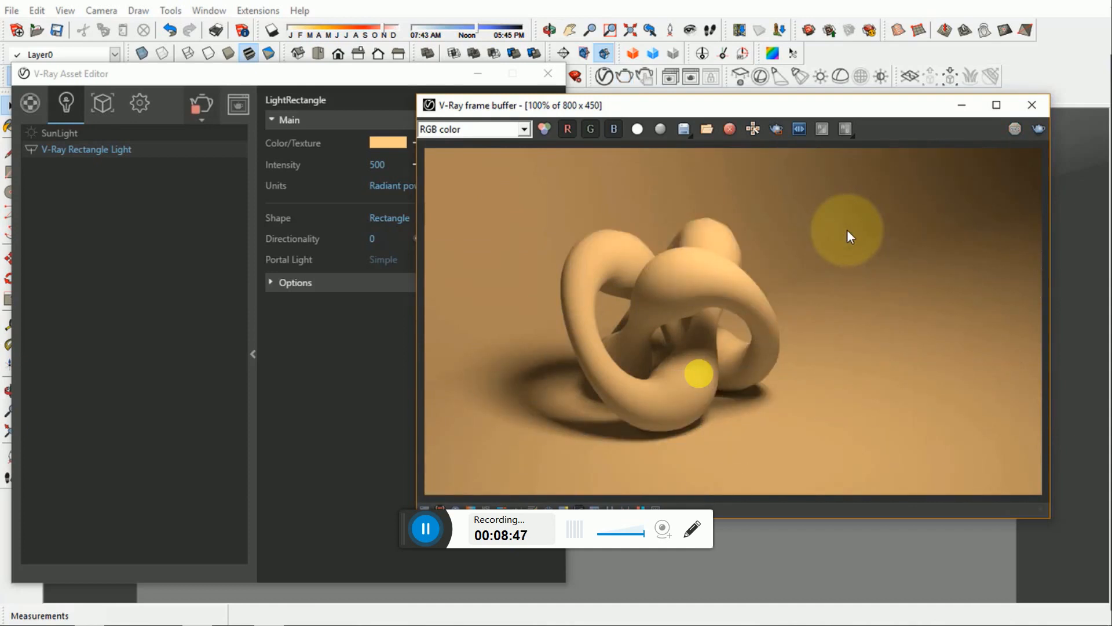
- Set the V-Ray Rectangle Light's colour to RGB 178, 223, 255, the 7000 K colour temperature
{"action": "left_click", "coordinate": [349, 74]}
{"action": "left_click", "coordinate": [388, 142]}
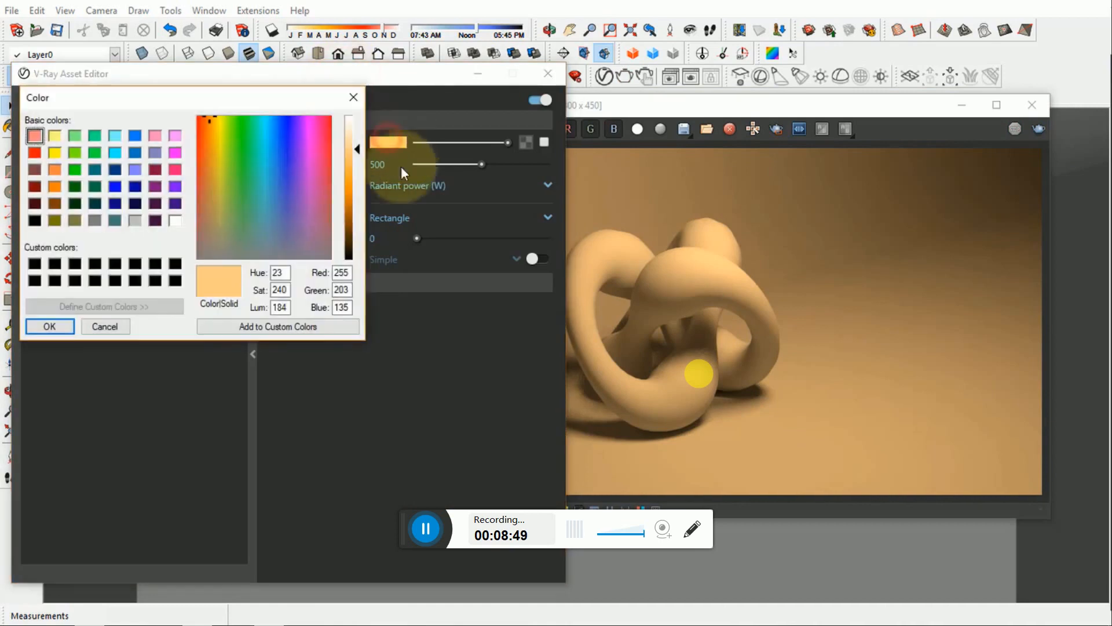
{"action": "left_click_drag", "start_coordinate": [347, 272], "coordinate": [335, 273]}
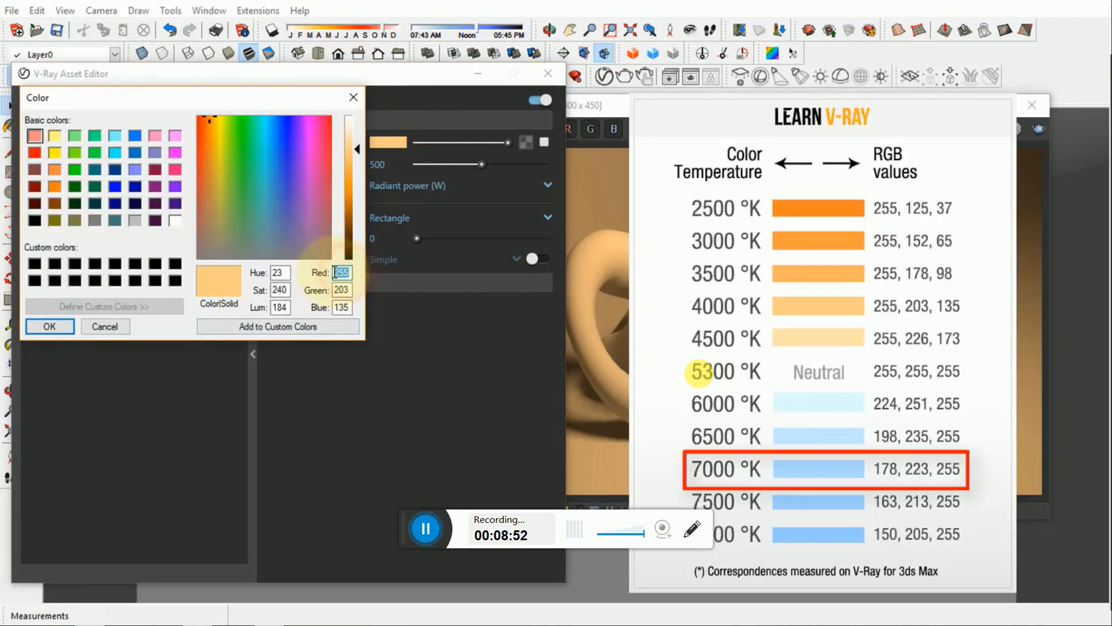
{"action": "type", "text": "178"}
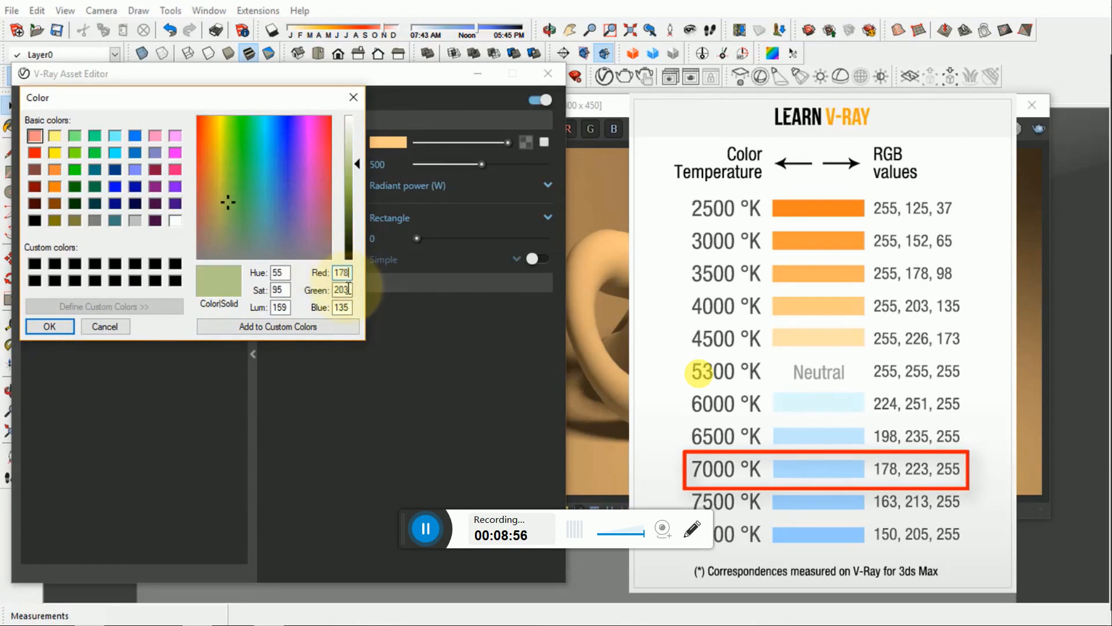
{"action": "left_click_drag", "start_coordinate": [348, 288], "coordinate": [328, 291]}
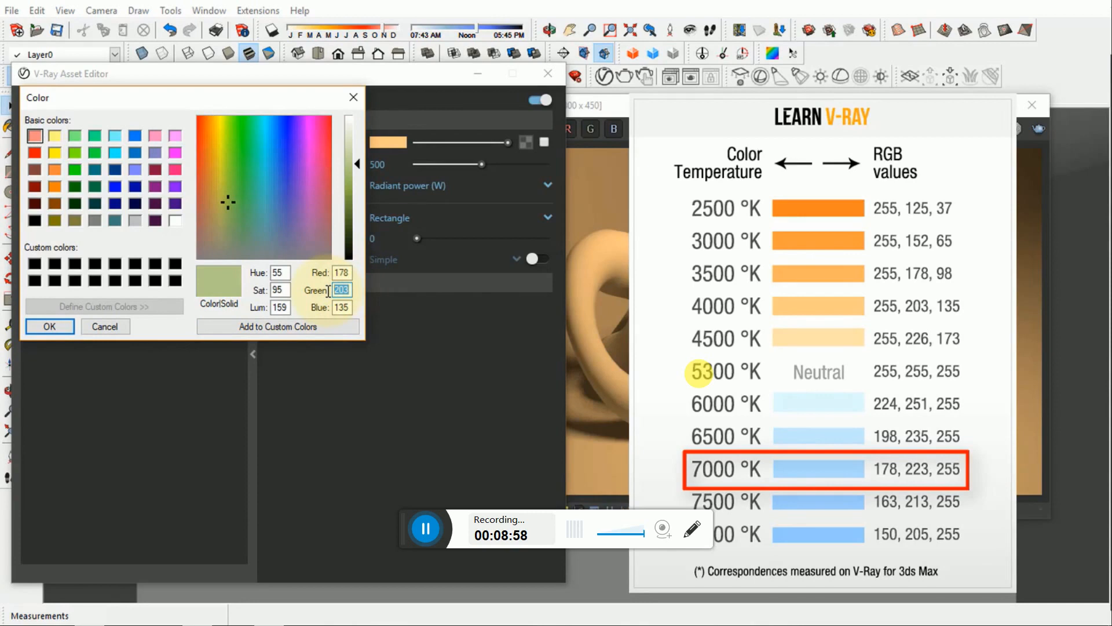
{"action": "type", "text": "223"}
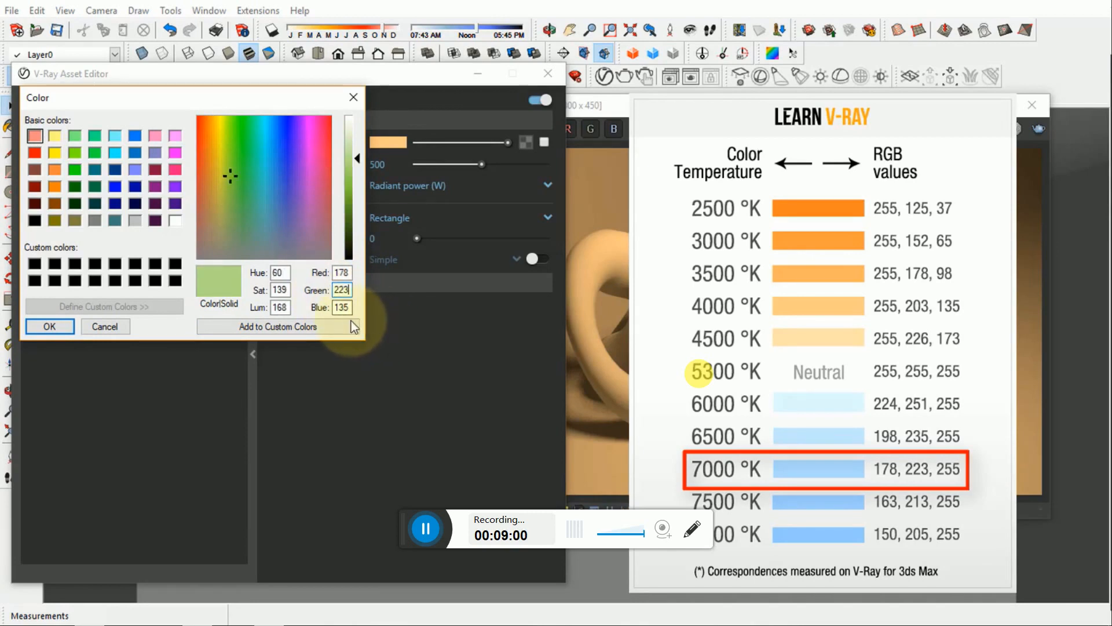
{"action": "left_click_drag", "start_coordinate": [350, 308], "coordinate": [333, 309]}
{"action": "type", "text": "255"}
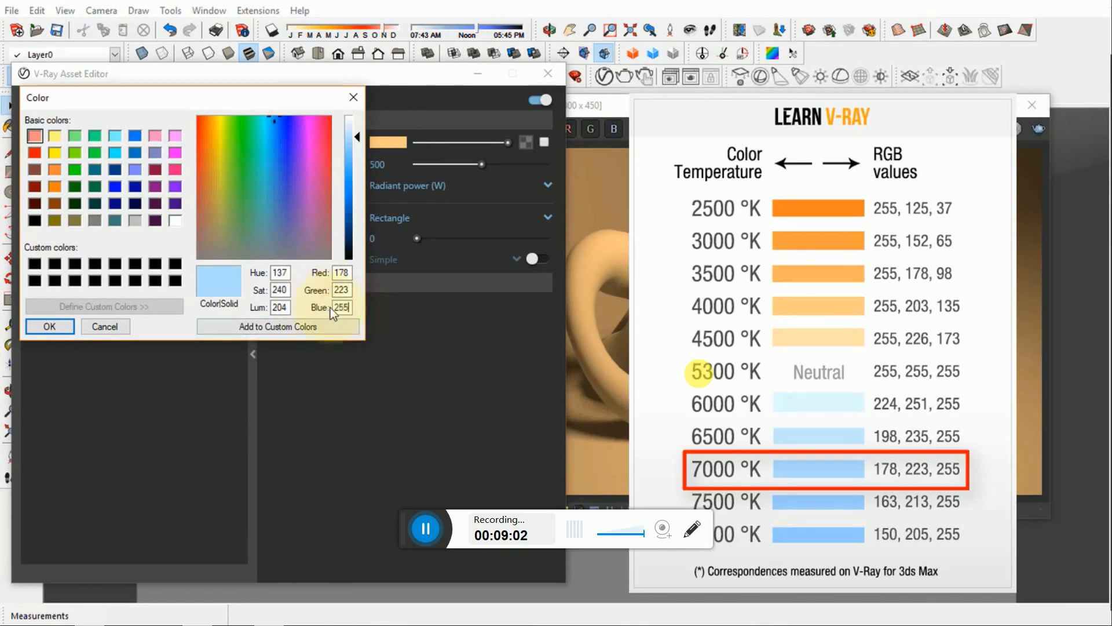
{"action": "left_click", "coordinate": [50, 326]}
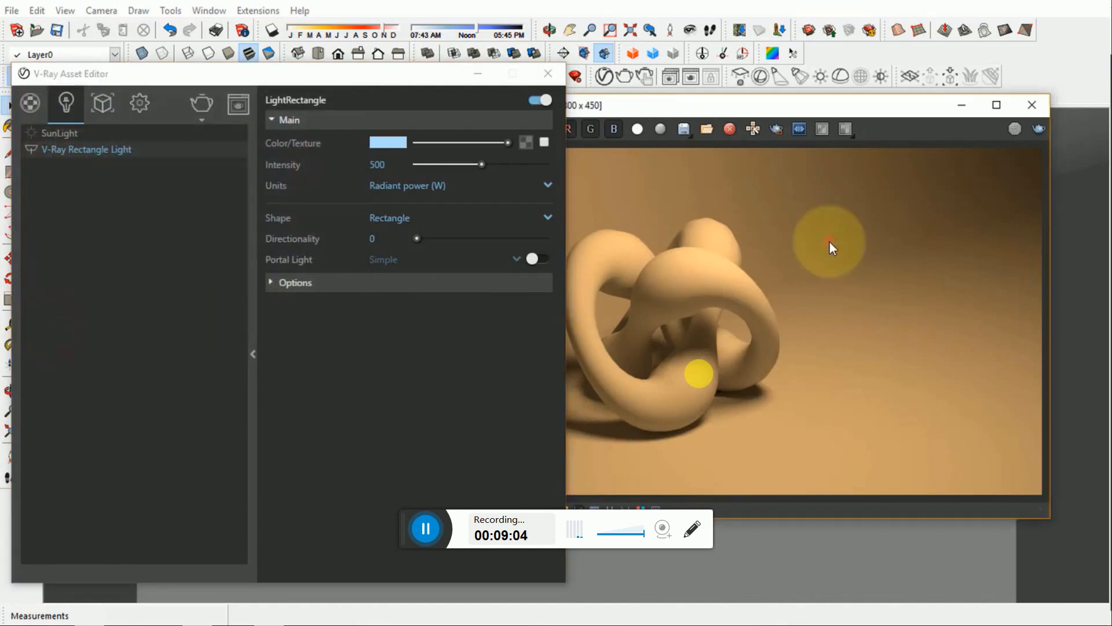
- Render the frame with the 7000 K light and save the result to the frame buffer's render history
{"action": "left_click", "coordinate": [892, 108]}
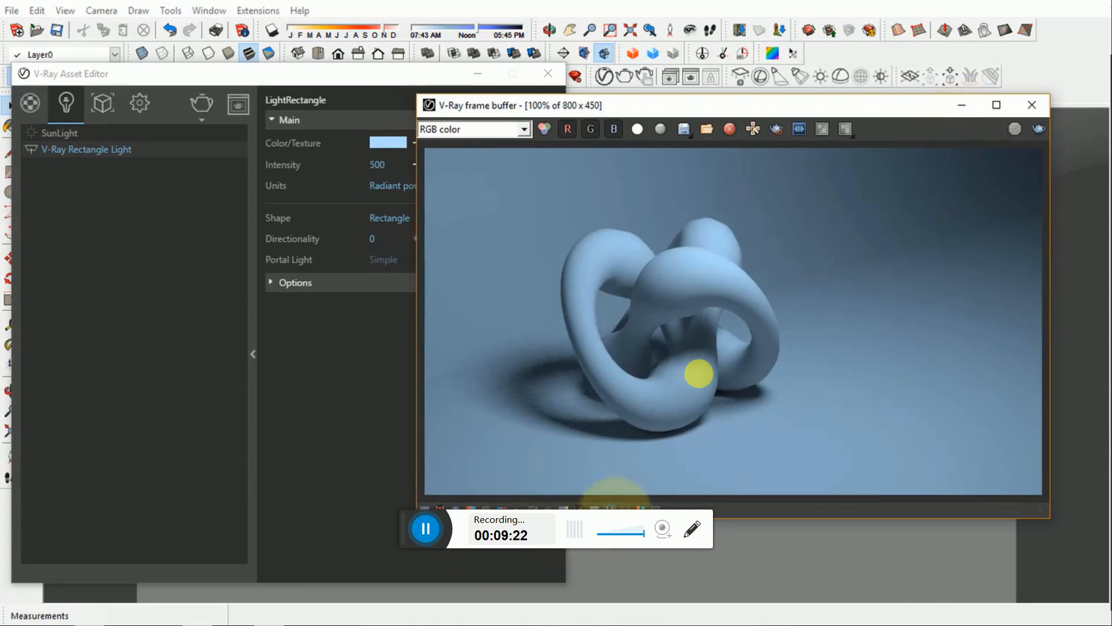
{"action": "left_click", "coordinate": [610, 508]}
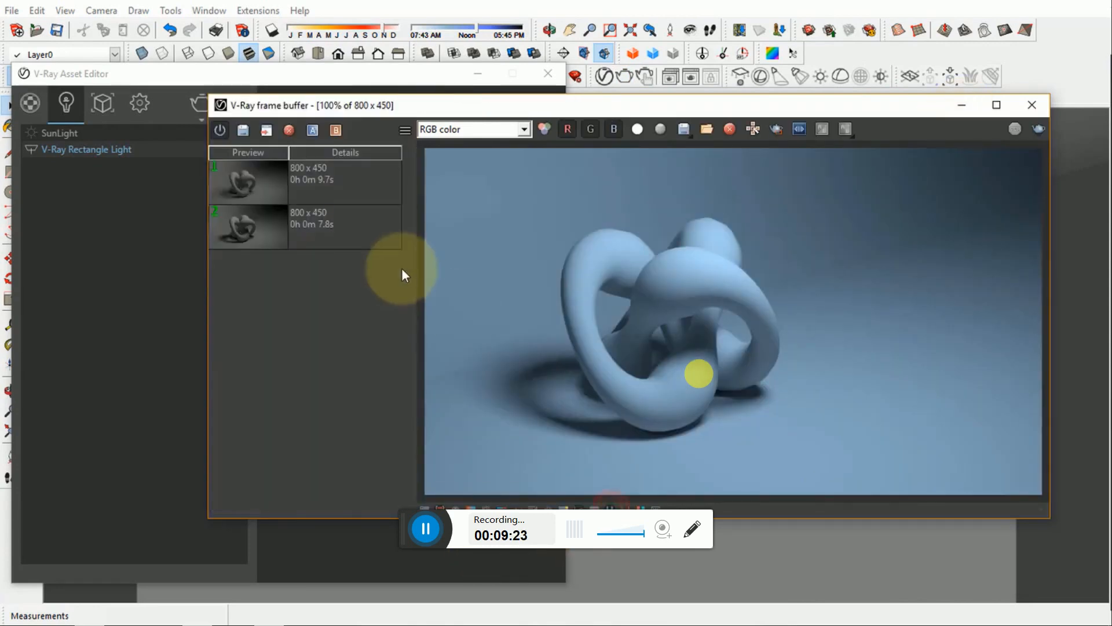
{"action": "left_click", "coordinate": [240, 138]}
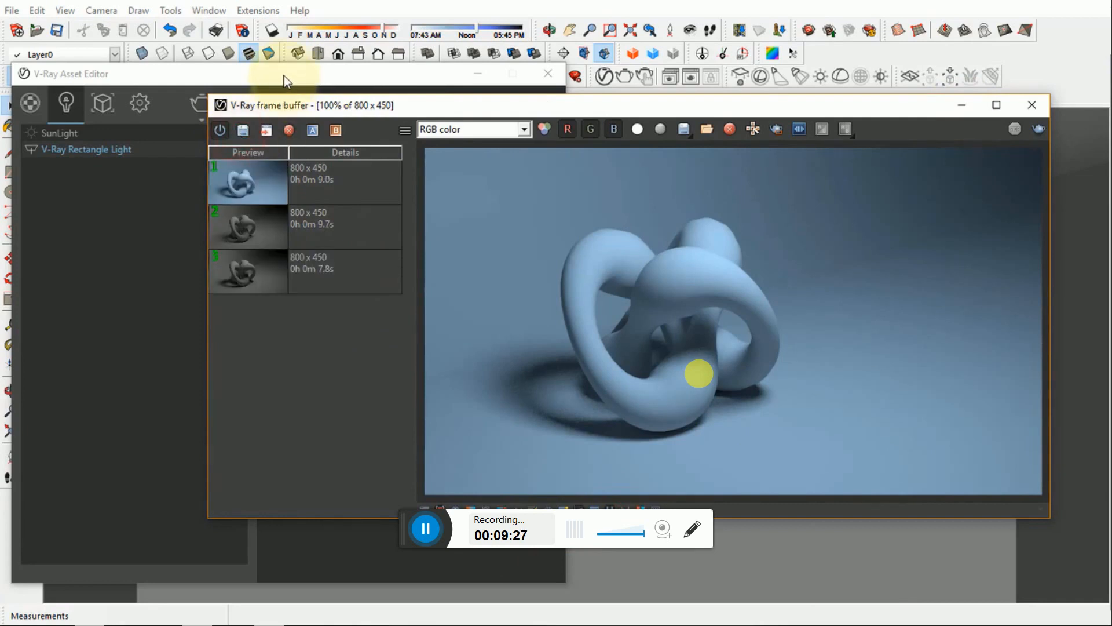
- Set the V-Ray Rectangle Light's colour back to neutral white, RGB 255, 255, 255
{"action": "left_click", "coordinate": [281, 73]}
{"action": "left_click", "coordinate": [387, 143]}
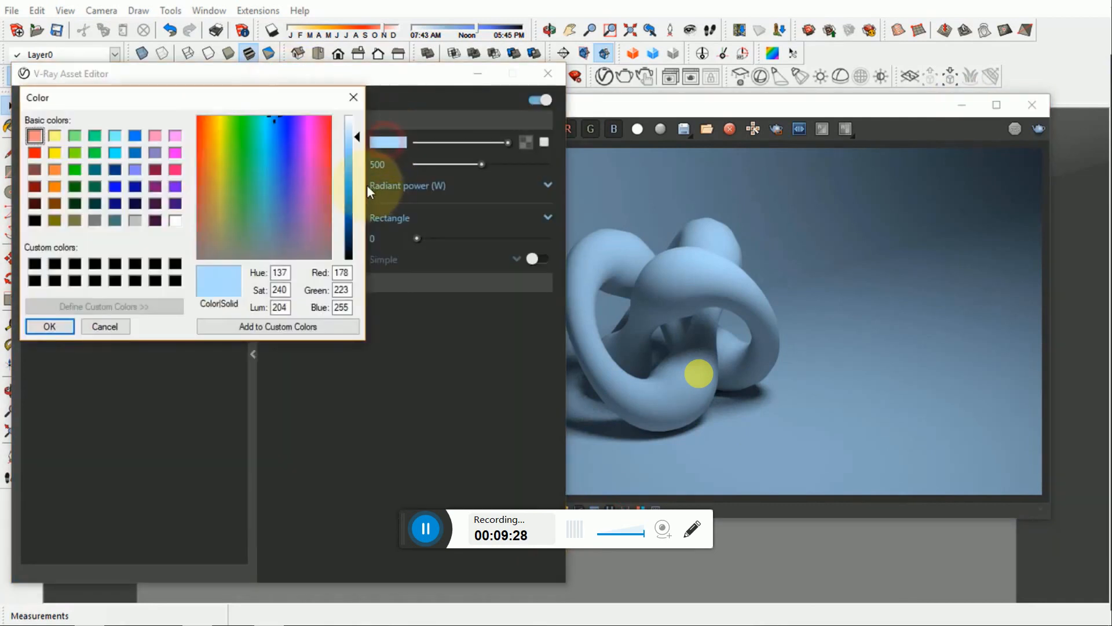
{"action": "double_click", "coordinate": [346, 273]}
{"action": "type", "text": "255"}
{"action": "key", "text": "Tab"}
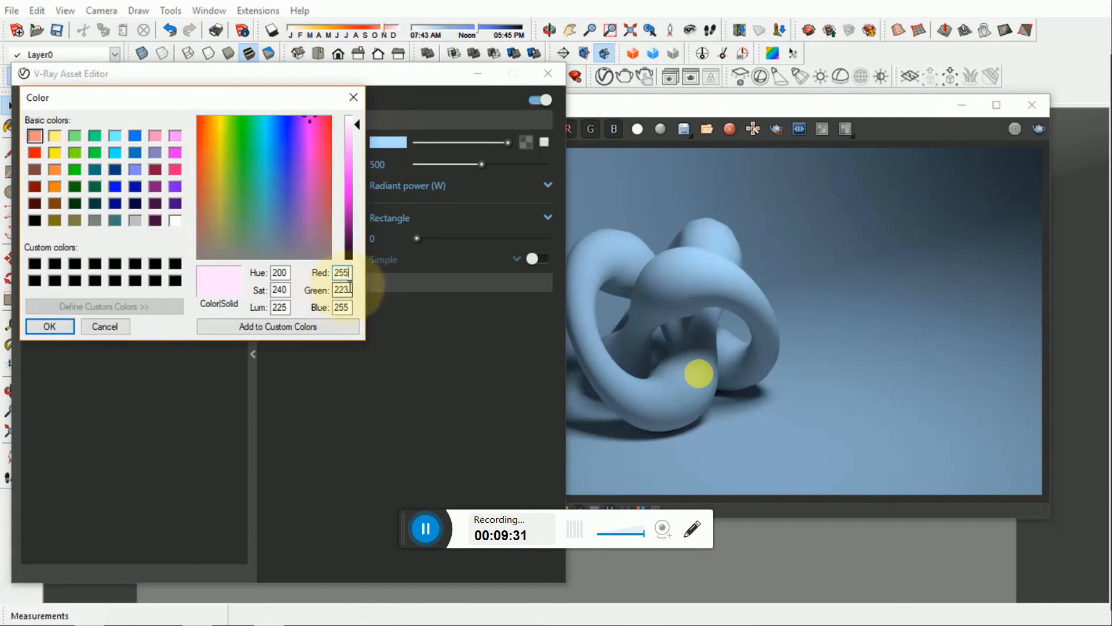
{"action": "type", "text": "255"}
{"action": "left_click", "coordinate": [58, 327]}
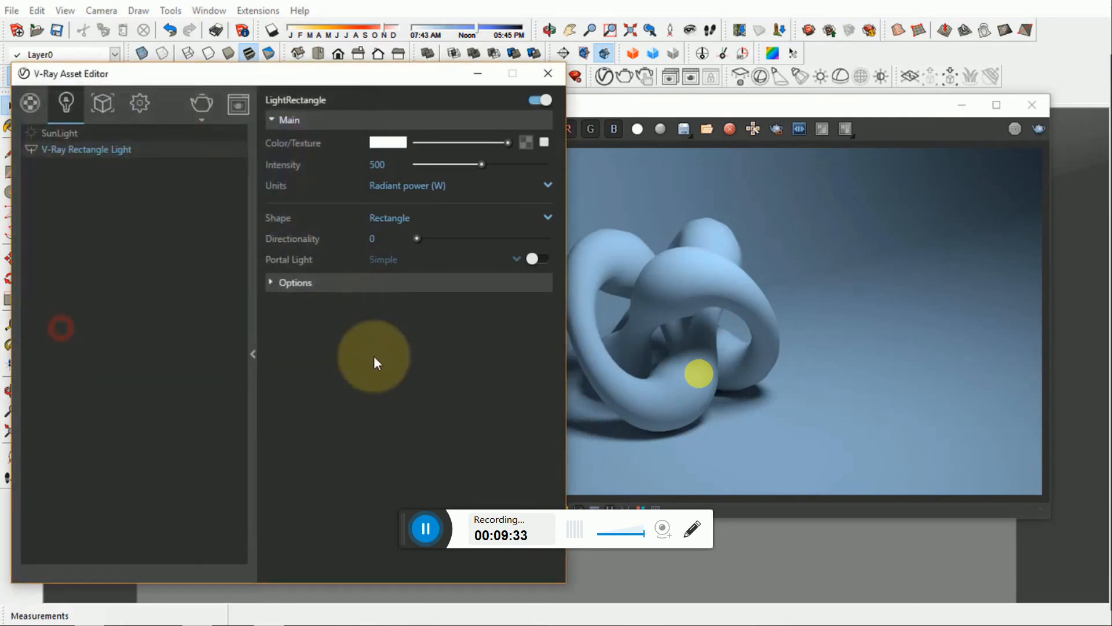
- Render the frame with the neutral white light and save the result to the render history
{"action": "left_click", "coordinate": [888, 105]}
{"action": "left_click", "coordinate": [1036, 131]}
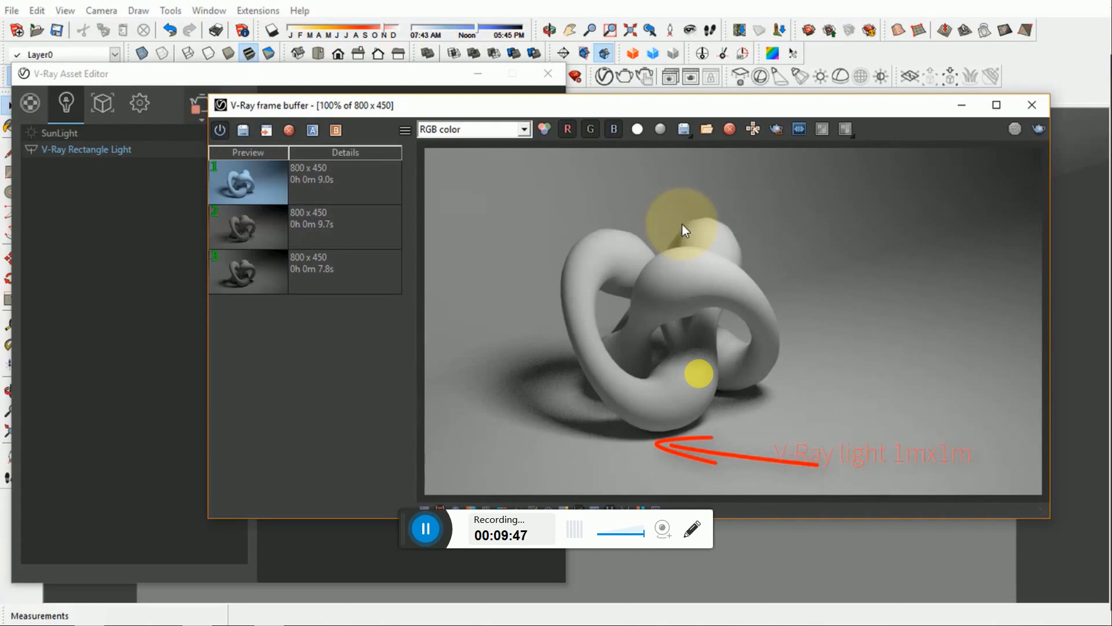
{"action": "left_click", "coordinate": [248, 136]}
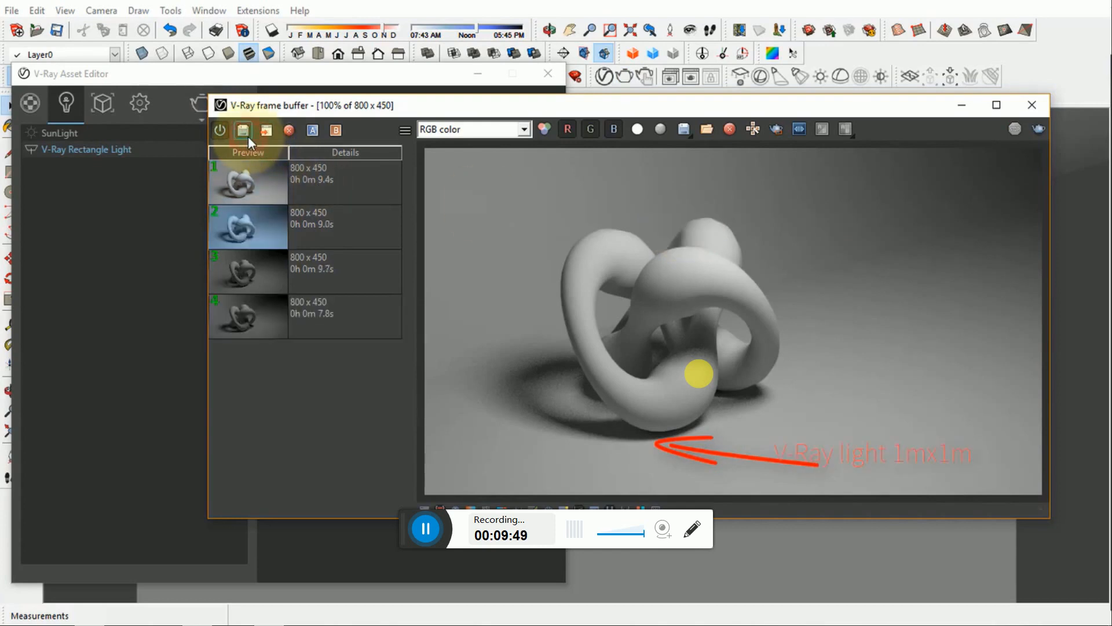
- Minimize the V-Ray windows and scale the rectangle light above the knot uniformly by 2.00 about its centre
{"action": "left_click", "coordinate": [962, 109]}
{"action": "left_click", "coordinate": [623, 174]}
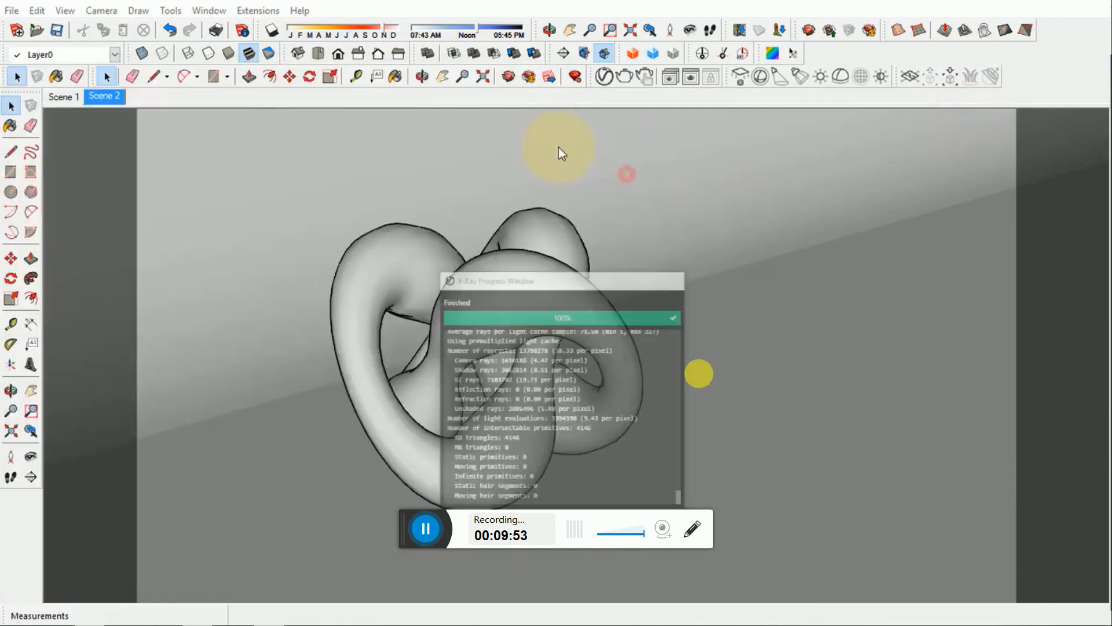
{"action": "left_click", "coordinate": [478, 74]}
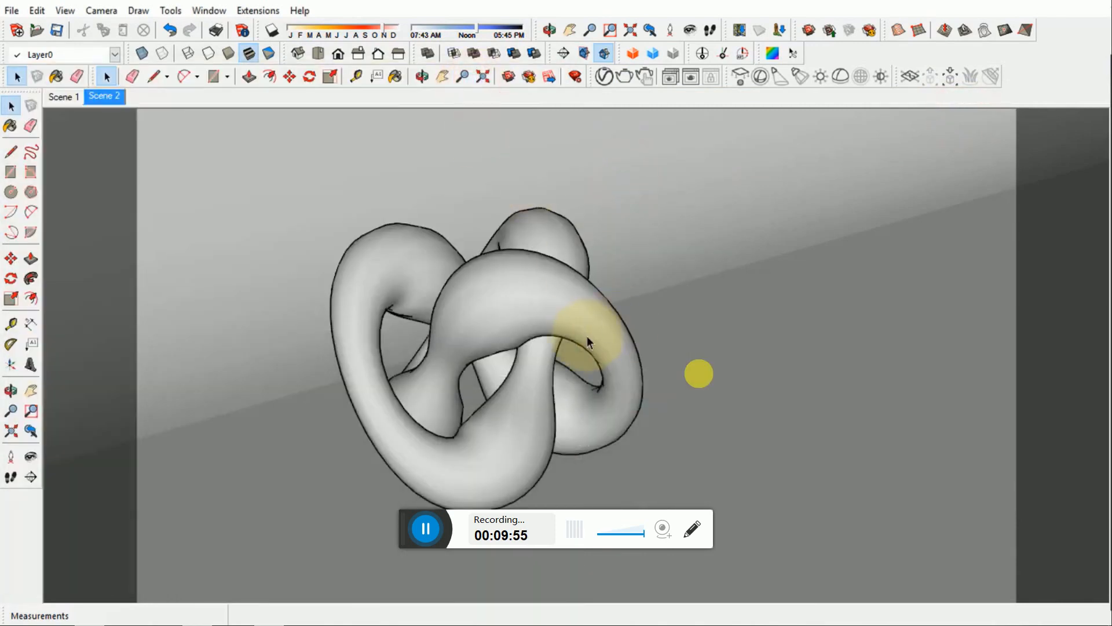
{"action": "scroll", "coordinate": [589, 323], "scroll_direction": "down", "scroll_amount": 8}
{"action": "scroll", "coordinate": [518, 371], "scroll_direction": "down", "scroll_amount": 1}
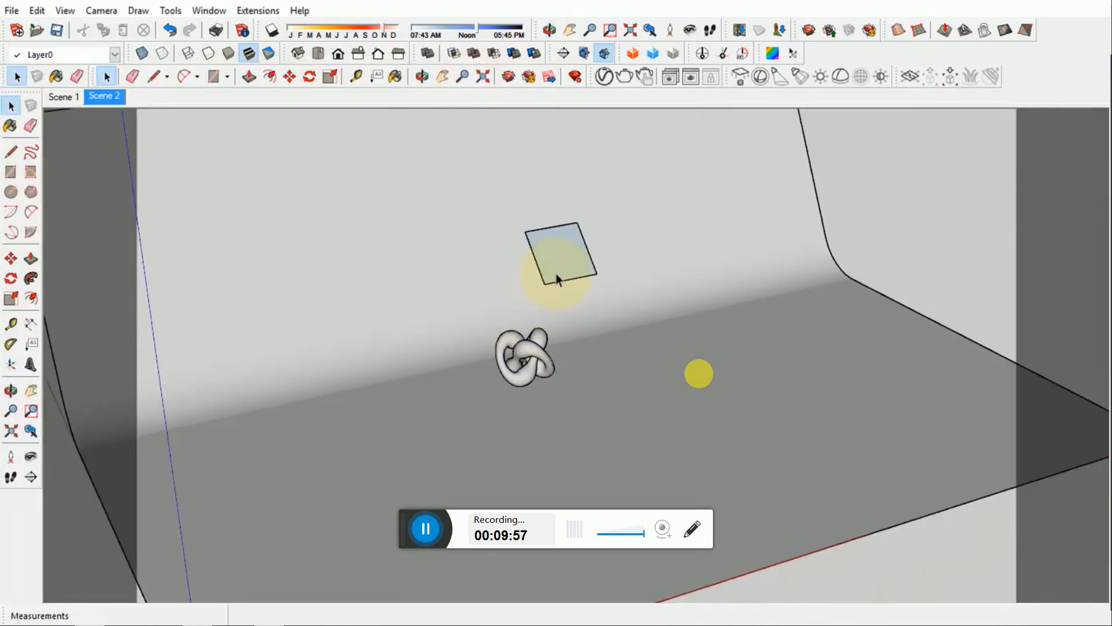
{"action": "left_click", "coordinate": [557, 274]}
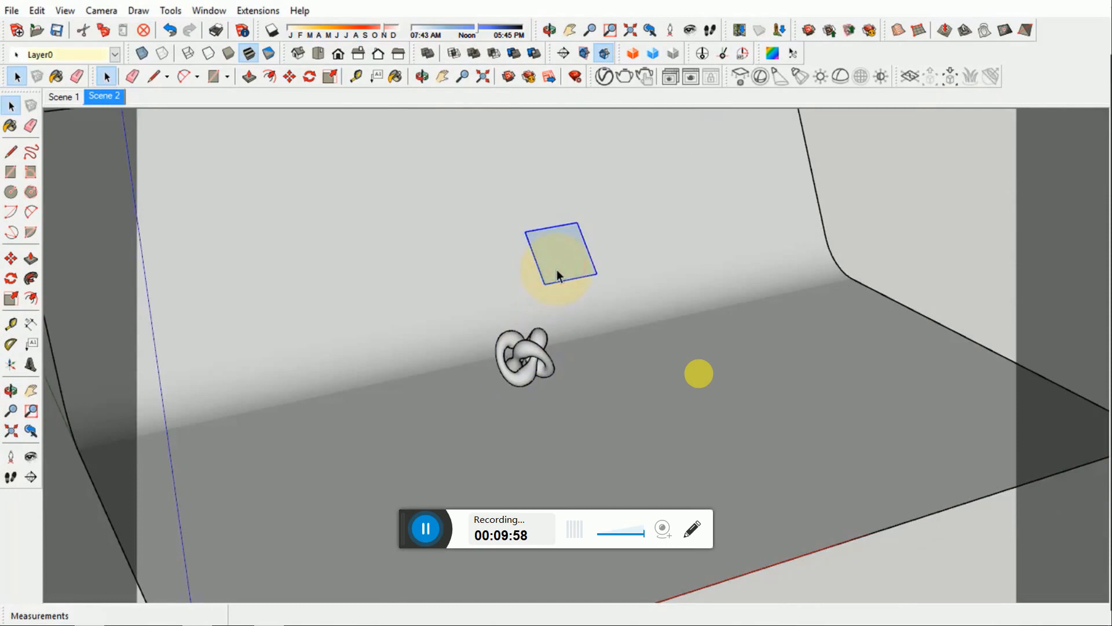
{"action": "key", "text": "s"}
{"action": "left_click_drag", "start_coordinate": [543, 283], "coordinate": [523, 316], "text": "ctrl"}
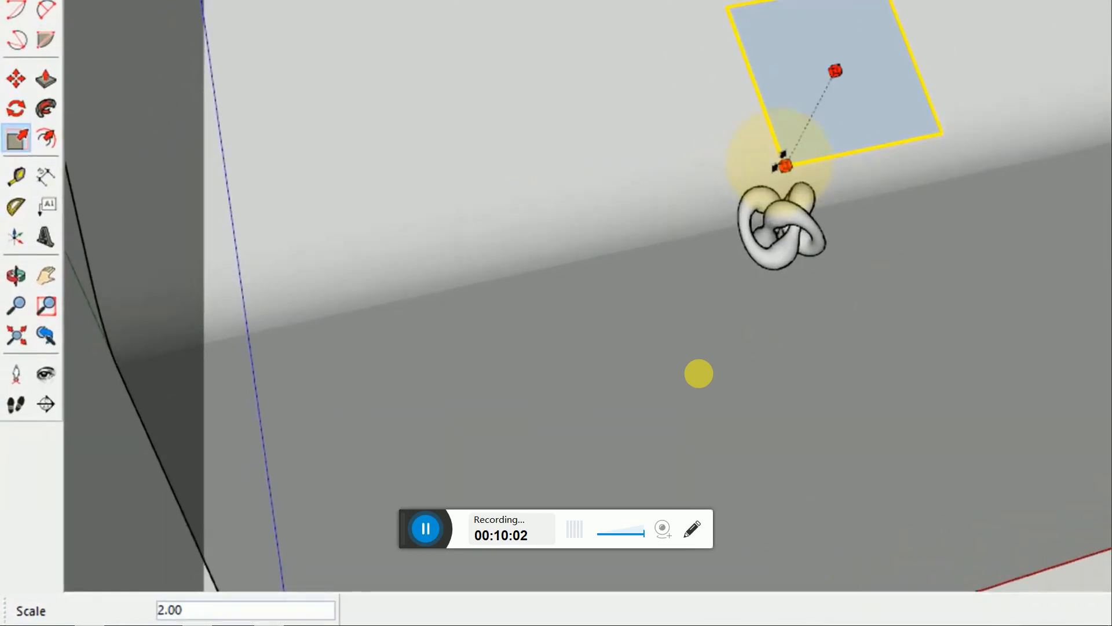
{"action": "left_click_drag", "start_coordinate": [779, 166], "coordinate": [782, 165], "text": "ctrl"}
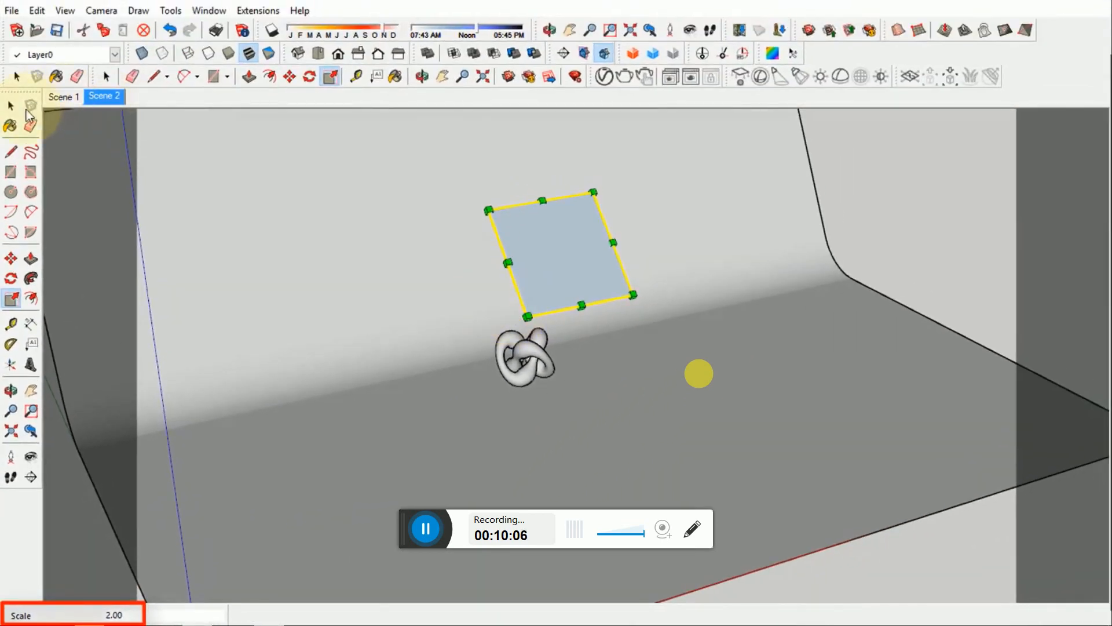
{"action": "left_click", "coordinate": [11, 106]}
- Render the Scene 2 view with the enlarged rectangle light and save the result to the render history
{"action": "left_click", "coordinate": [108, 101]}
{"action": "left_click", "coordinate": [871, 198]}
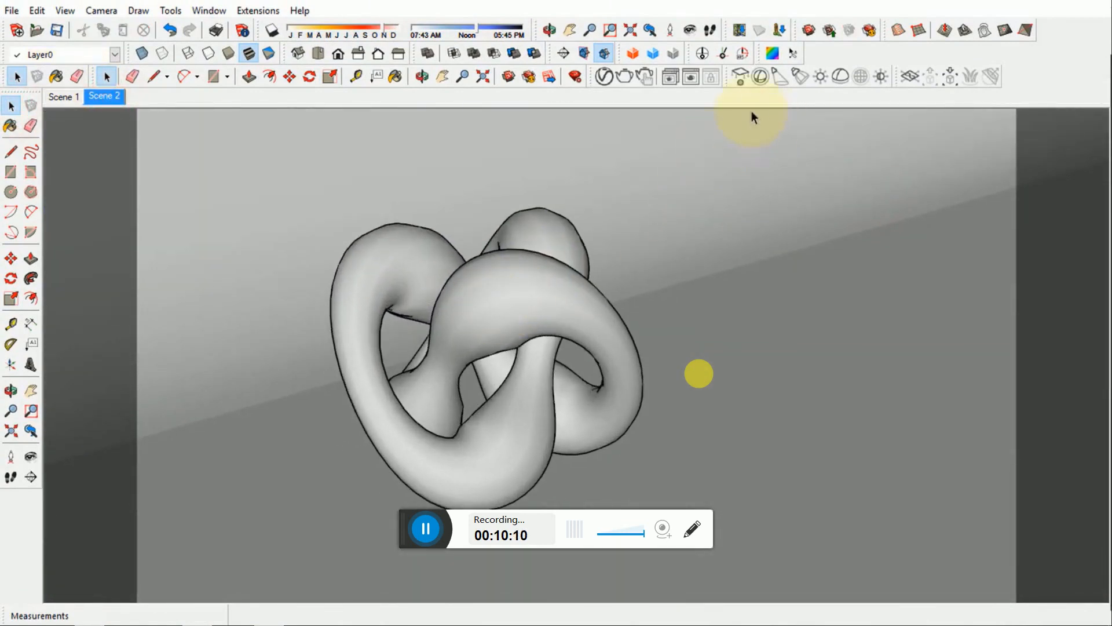
{"action": "left_click", "coordinate": [690, 85]}
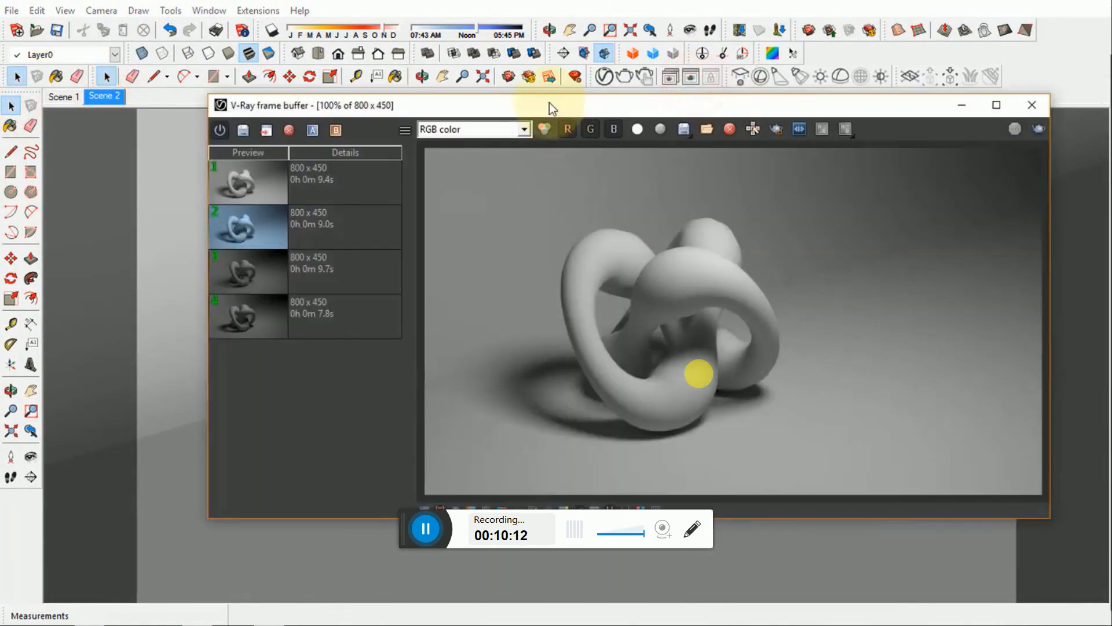
{"action": "left_click_drag", "start_coordinate": [549, 102], "coordinate": [446, 131]}
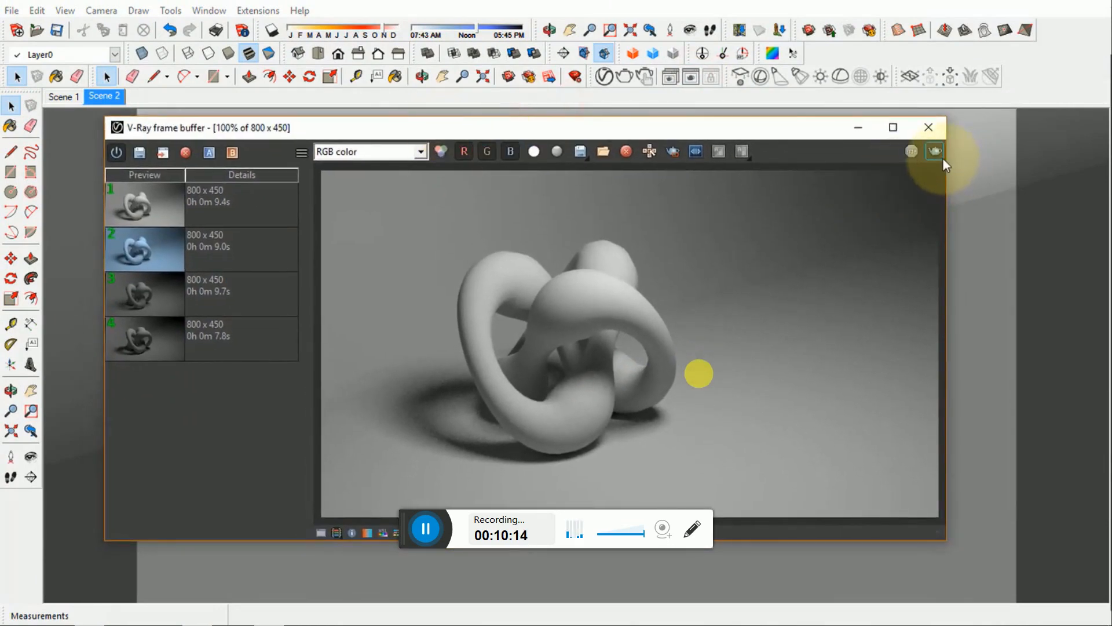
{"action": "left_click", "coordinate": [940, 157]}
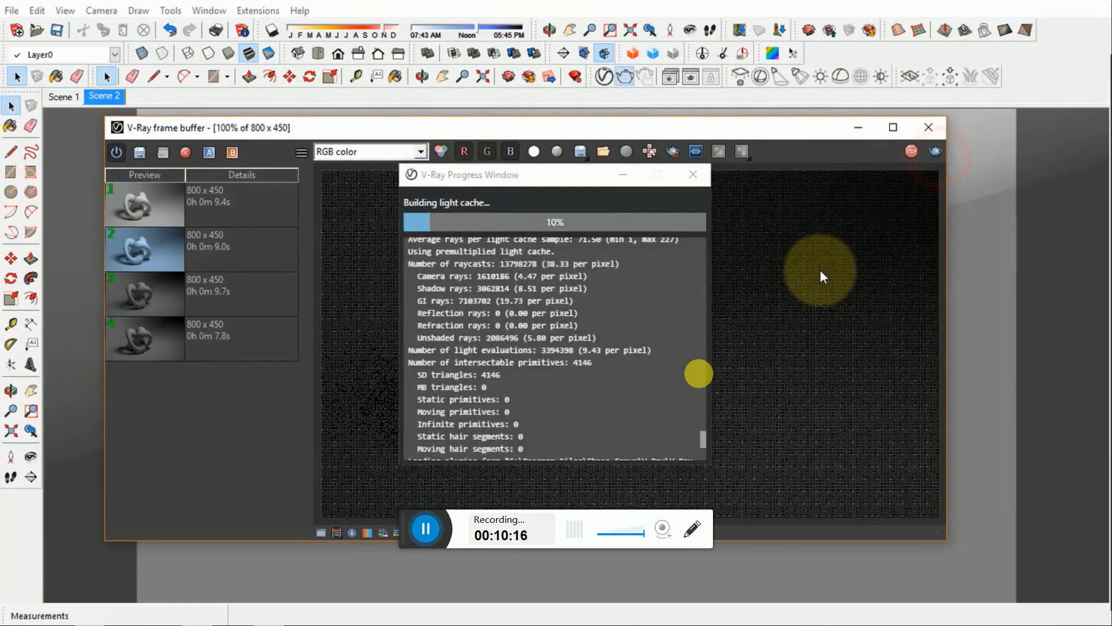
{"action": "left_click", "coordinate": [623, 175]}
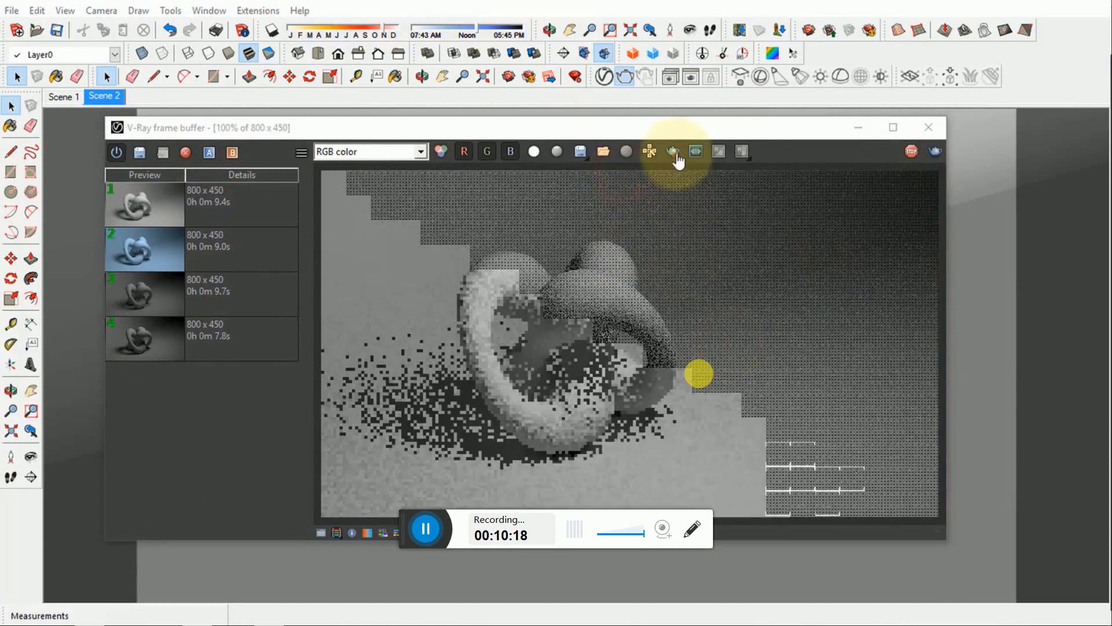
{"action": "left_click_drag", "start_coordinate": [667, 129], "coordinate": [678, 114]}
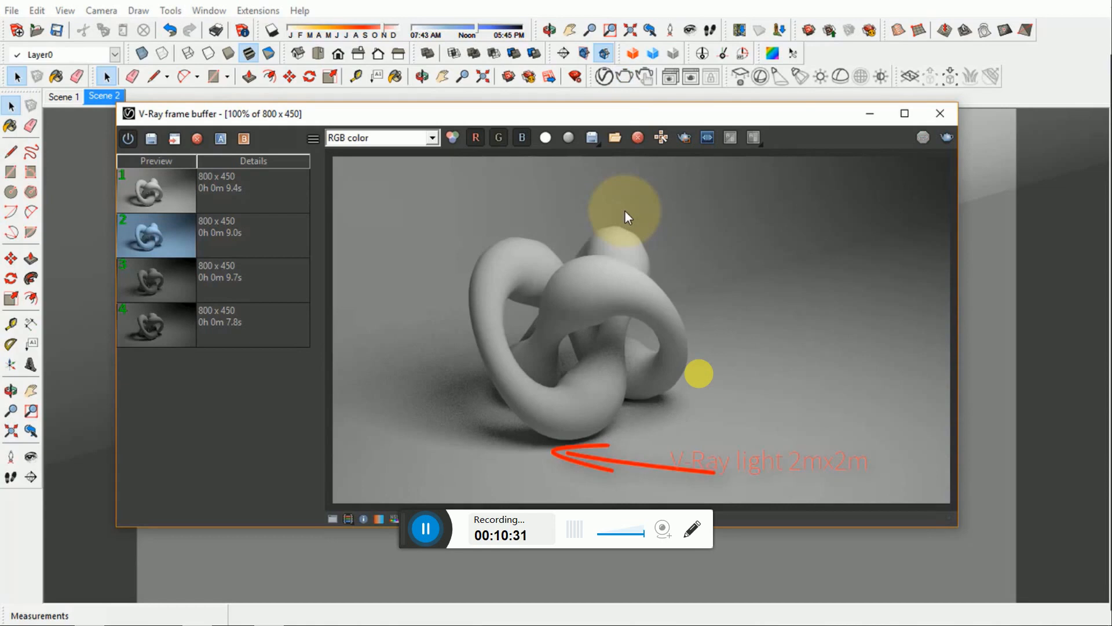
{"action": "left_click", "coordinate": [154, 139]}
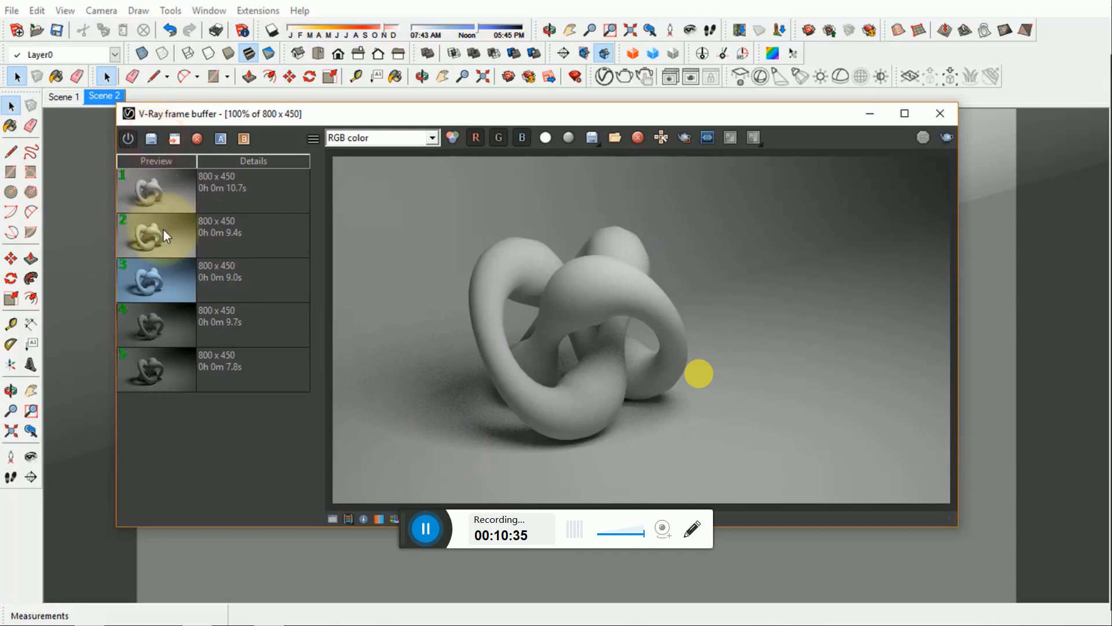
- Compare the smaller-light render from the history, set as image A, with the current render, and end the comparison
{"action": "left_click", "coordinate": [164, 232]}
{"action": "left_click", "coordinate": [219, 141]}
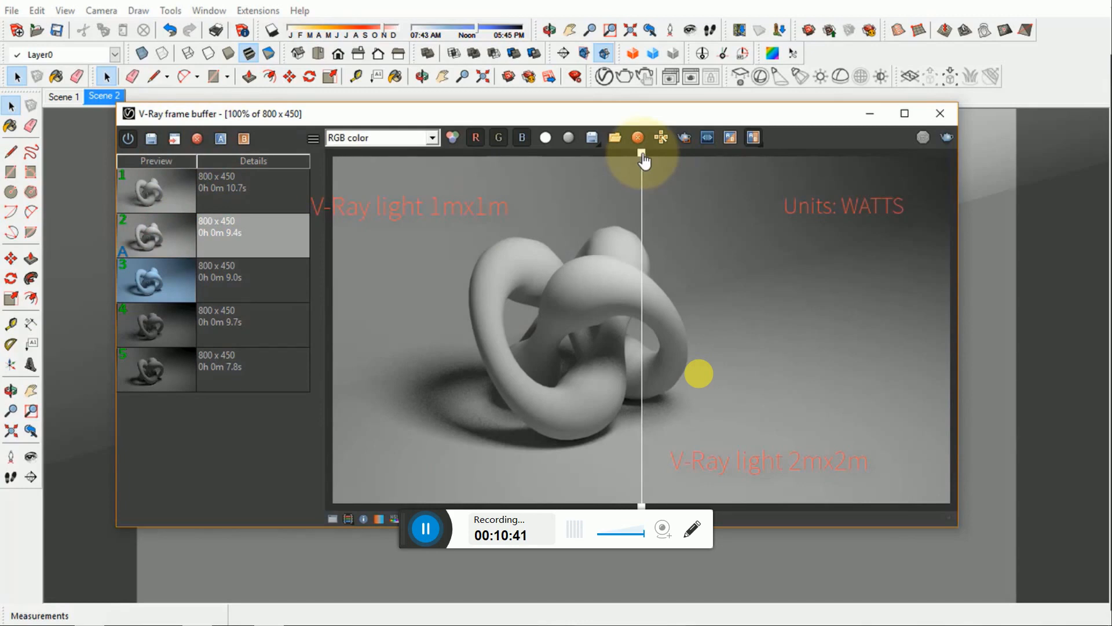
{"action": "left_click_drag", "start_coordinate": [644, 161], "coordinate": [719, 206]}
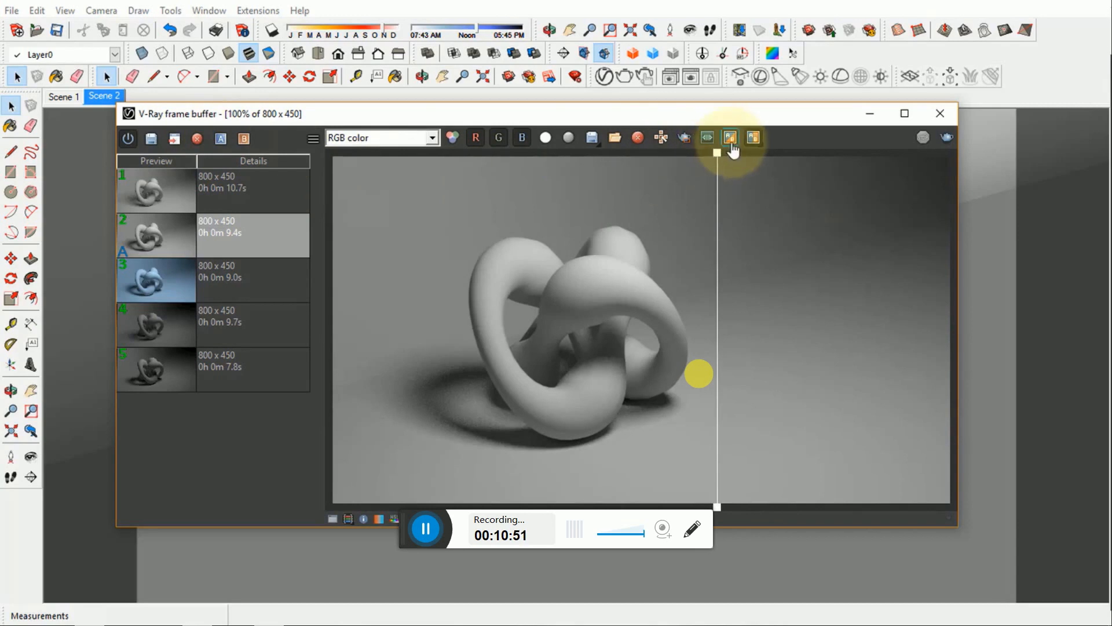
{"action": "left_click", "coordinate": [222, 138]}
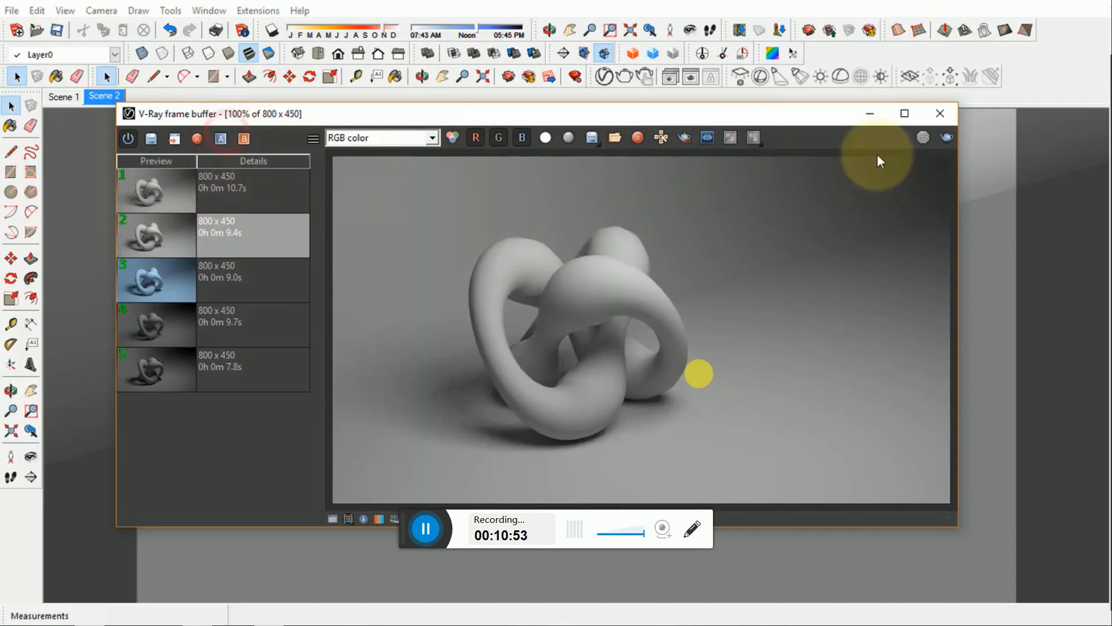
- Minimize the frame buffer, undo the rectangle light's scaling and select the light
{"action": "left_click", "coordinate": [870, 114]}
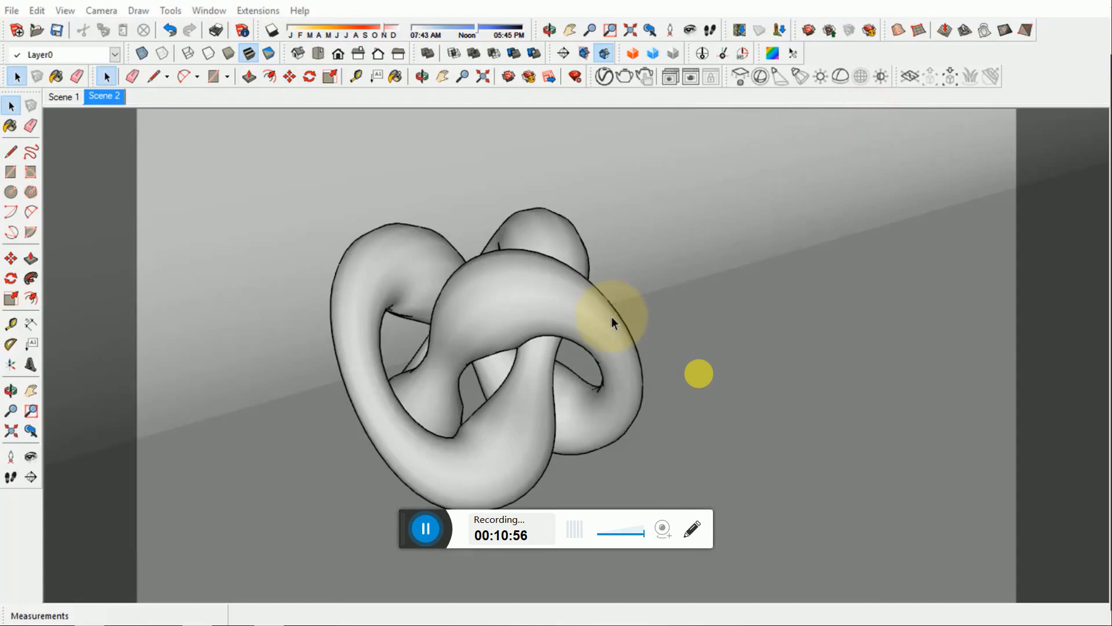
{"action": "scroll", "coordinate": [611, 317], "scroll_direction": "down", "scroll_amount": 10}
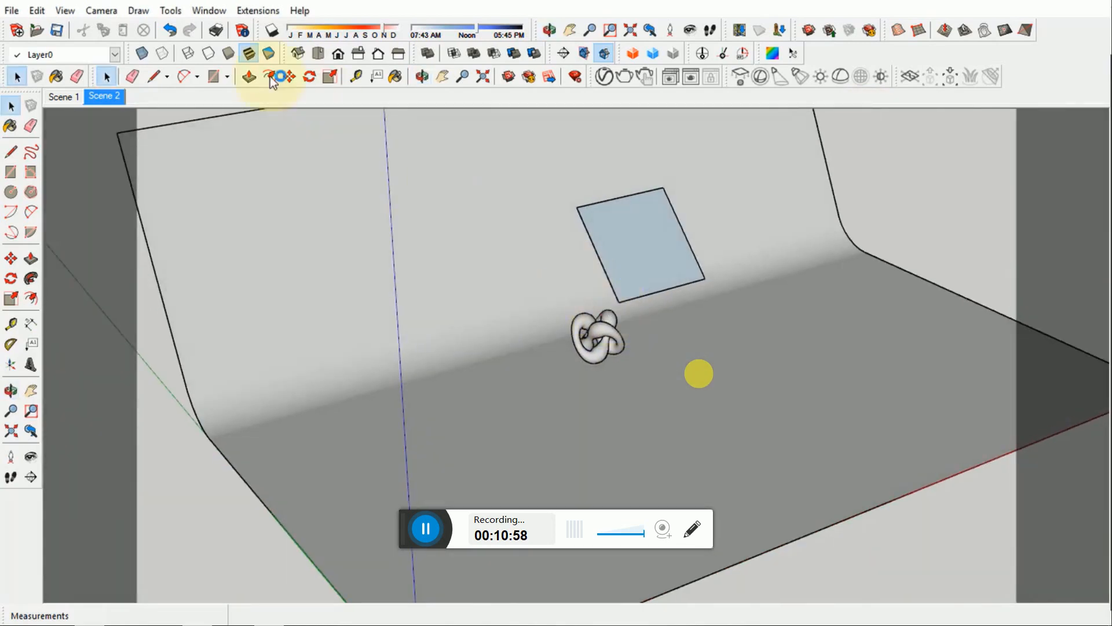
{"action": "left_click", "coordinate": [167, 30]}
{"action": "left_click", "coordinate": [623, 248]}
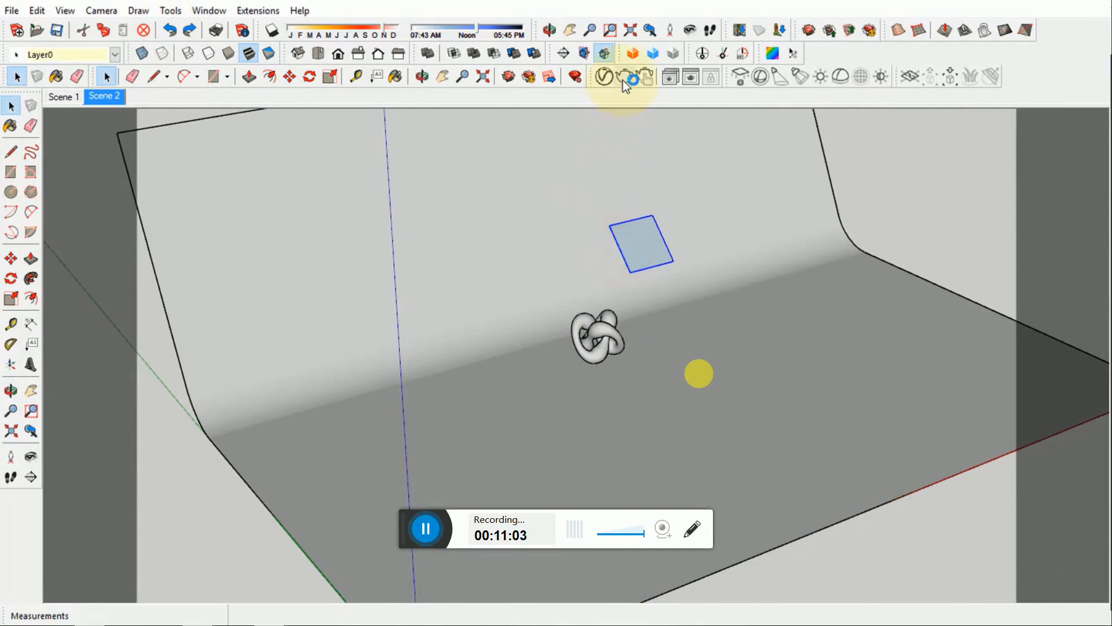
- Set the rectangle light's units to Default (Scalar) and its intensity to 100, and minimize the asset editor
{"action": "left_click", "coordinate": [604, 77]}
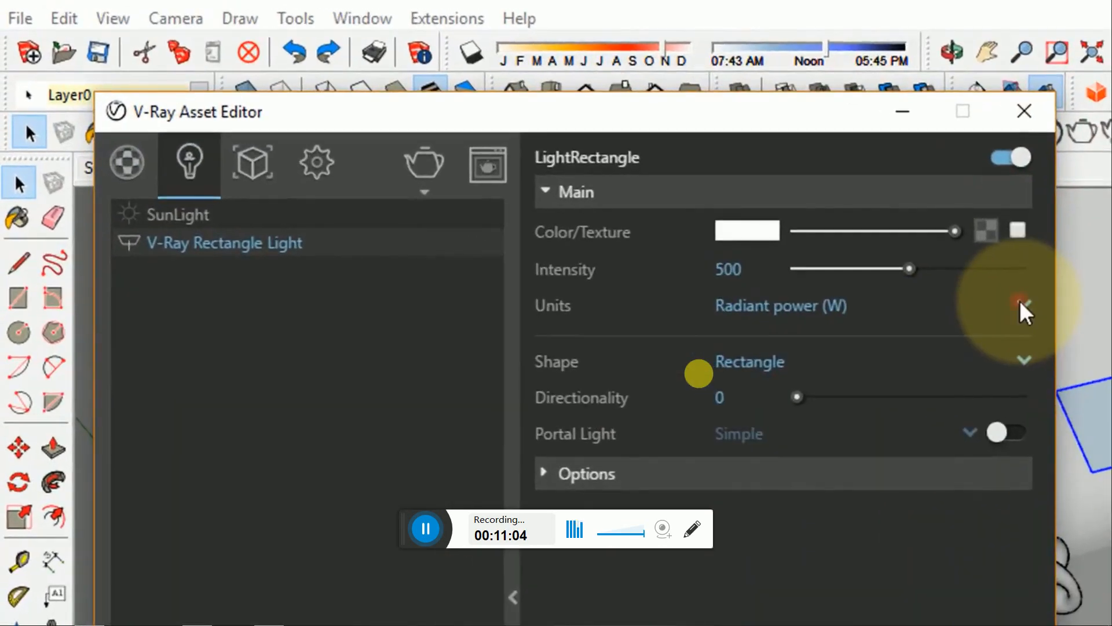
{"action": "left_click", "coordinate": [886, 263]}
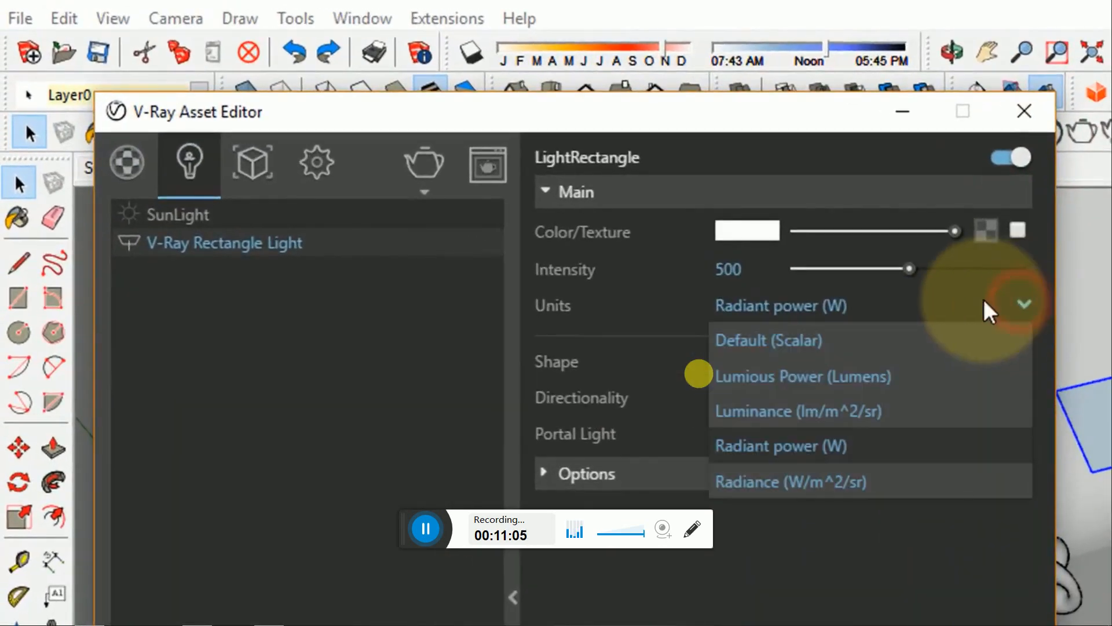
{"action": "left_click", "coordinate": [848, 339]}
{"action": "left_click", "coordinate": [732, 268]}
{"action": "type", "text": "100"}
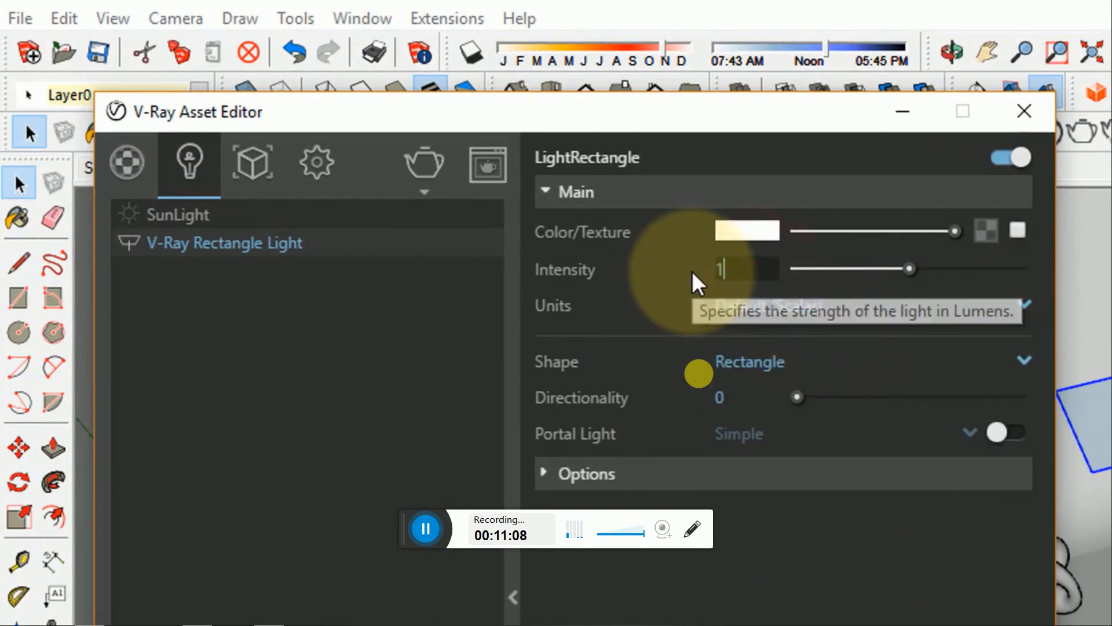
{"action": "key", "text": "Return"}
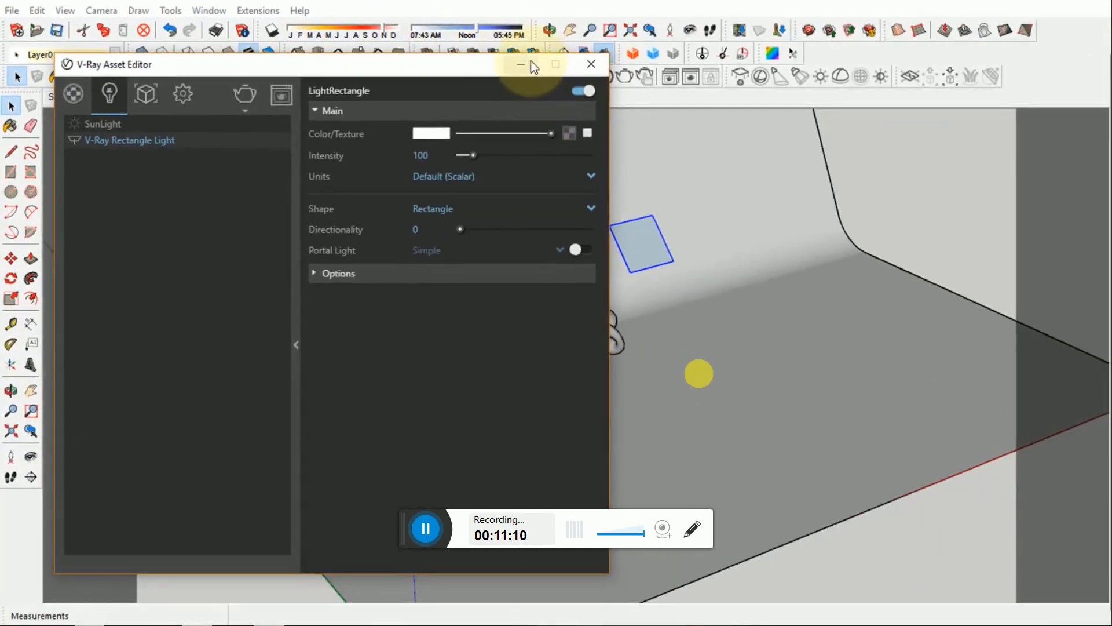
{"action": "left_click", "coordinate": [522, 66]}
- Render the Scene 2 view with the small rectangle light in scalar units and save the result to the render history
{"action": "left_click", "coordinate": [104, 96]}
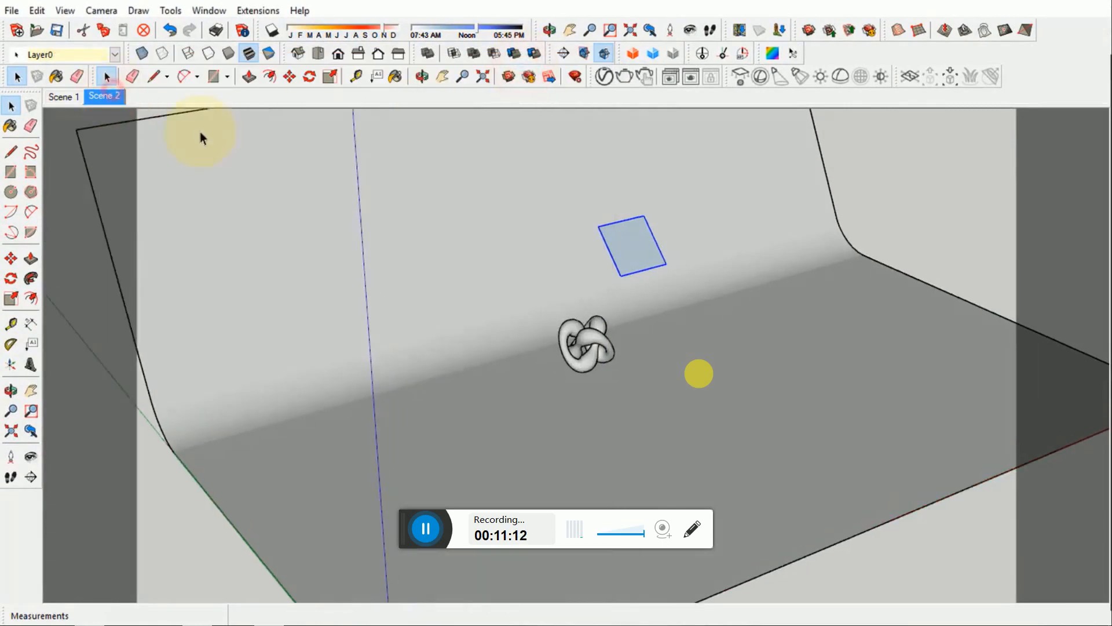
{"action": "left_click", "coordinate": [866, 210]}
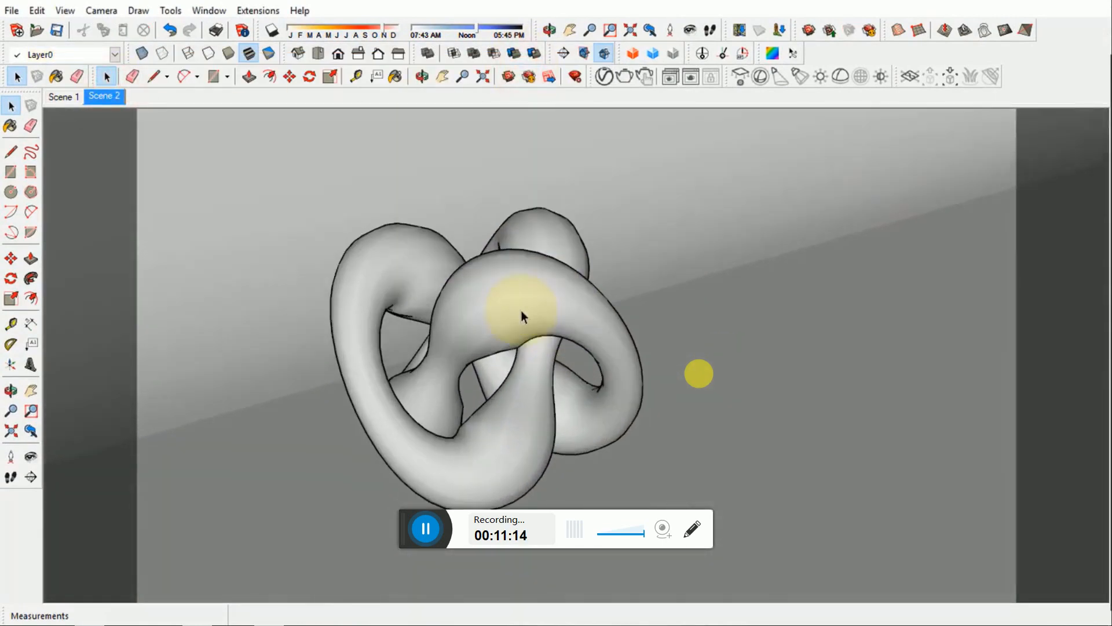
{"action": "left_click", "coordinate": [691, 81]}
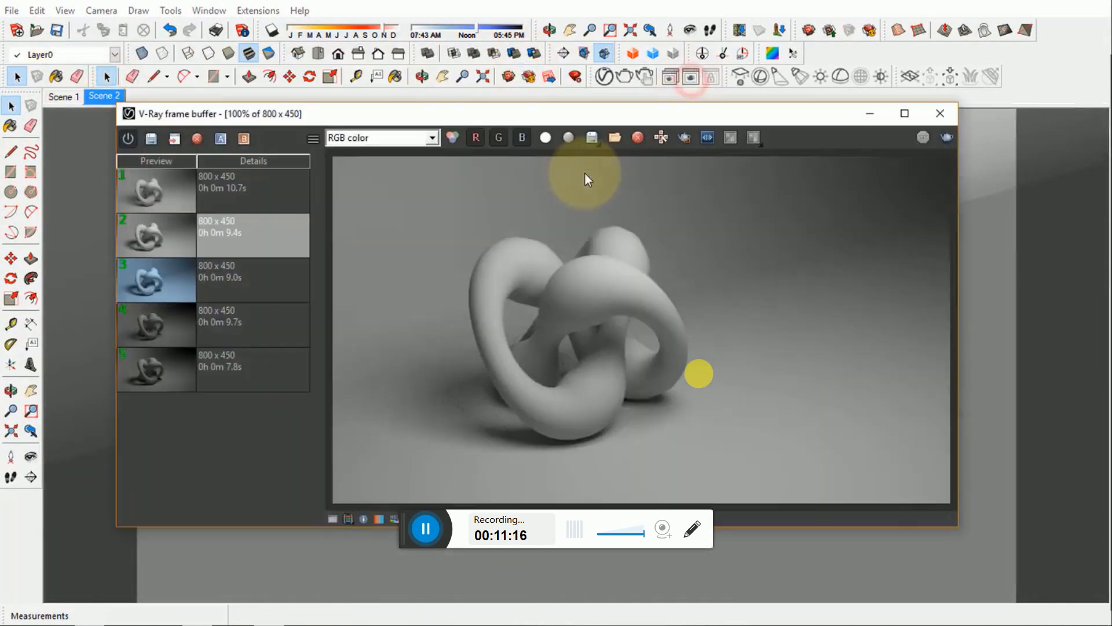
{"action": "left_click", "coordinate": [924, 140]}
{"action": "left_click", "coordinate": [623, 174]}
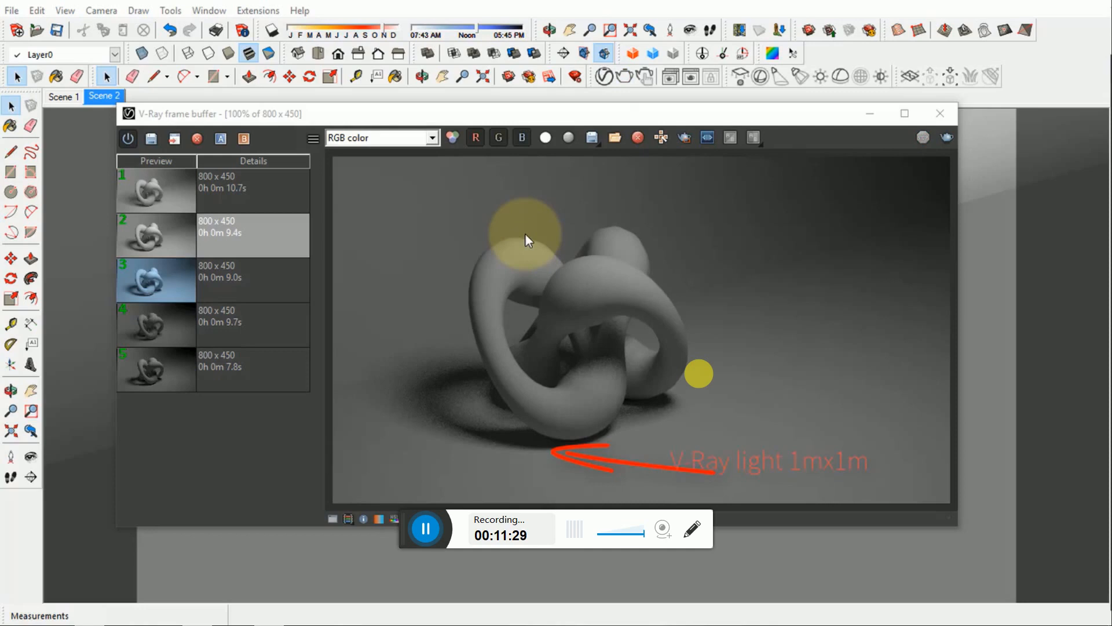
{"action": "left_click", "coordinate": [151, 139]}
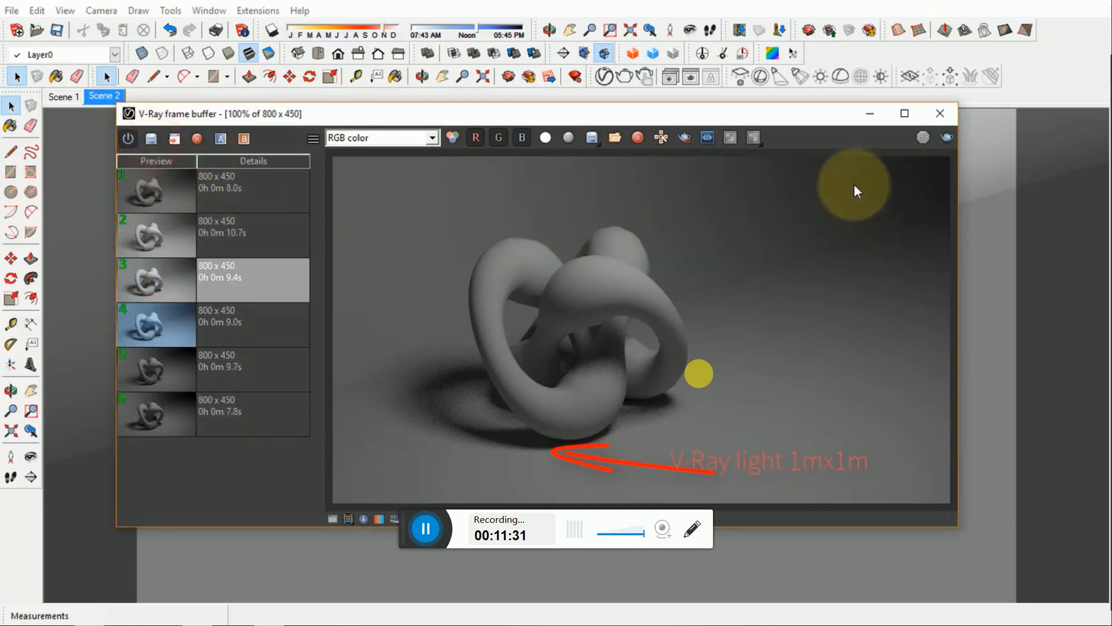
{"action": "left_click", "coordinate": [184, 197]}
- Minimize the frame buffer and scale the rectangle light above the knot by 2.00
{"action": "left_click", "coordinate": [870, 115]}
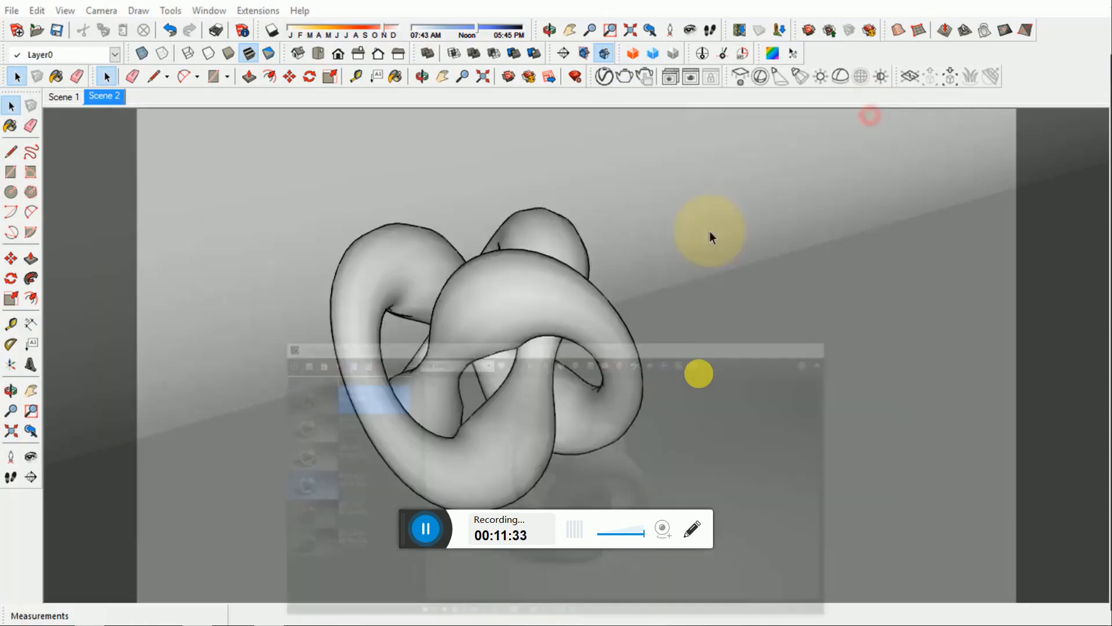
{"action": "scroll", "coordinate": [596, 326], "scroll_direction": "down", "scroll_amount": 5}
{"action": "scroll", "coordinate": [598, 329], "scroll_direction": "down", "scroll_amount": 2}
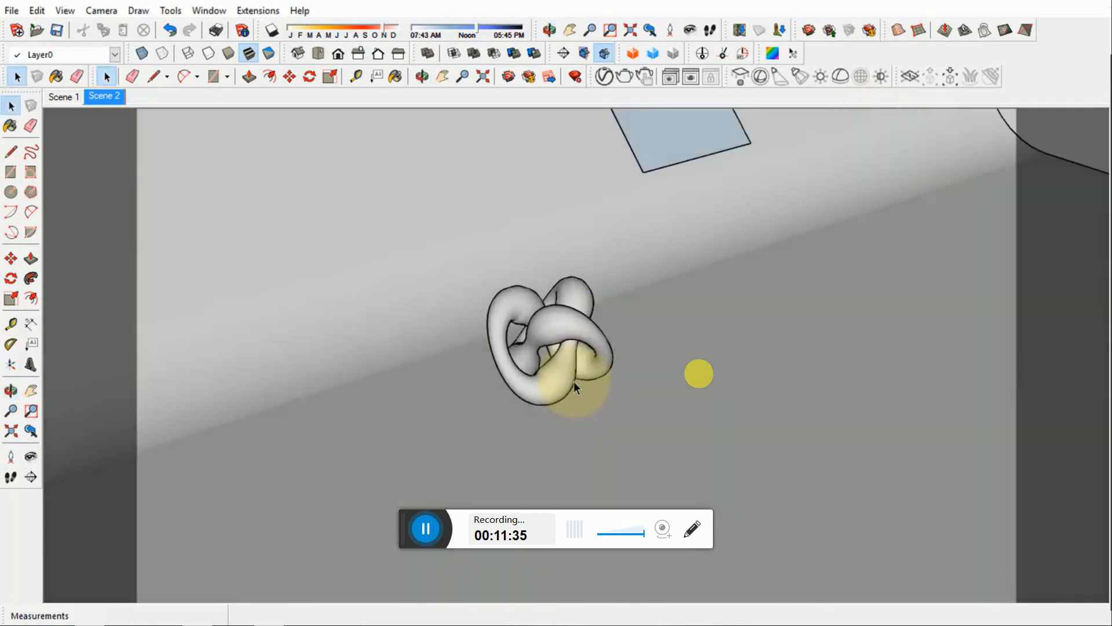
{"action": "scroll", "coordinate": [640, 234], "scroll_direction": "down", "scroll_amount": 3}
{"action": "scroll", "coordinate": [638, 233], "scroll_direction": "up", "scroll_amount": 2}
{"action": "left_click", "coordinate": [637, 235]}
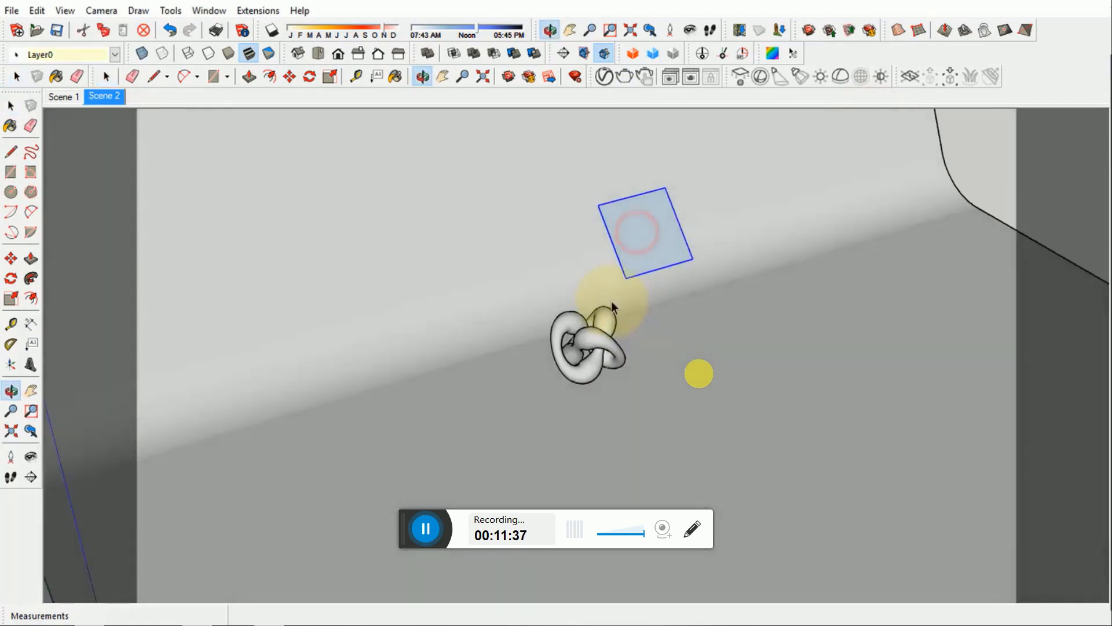
{"action": "key", "text": "s"}
{"action": "left_click_drag", "start_coordinate": [620, 288], "coordinate": [609, 316]}
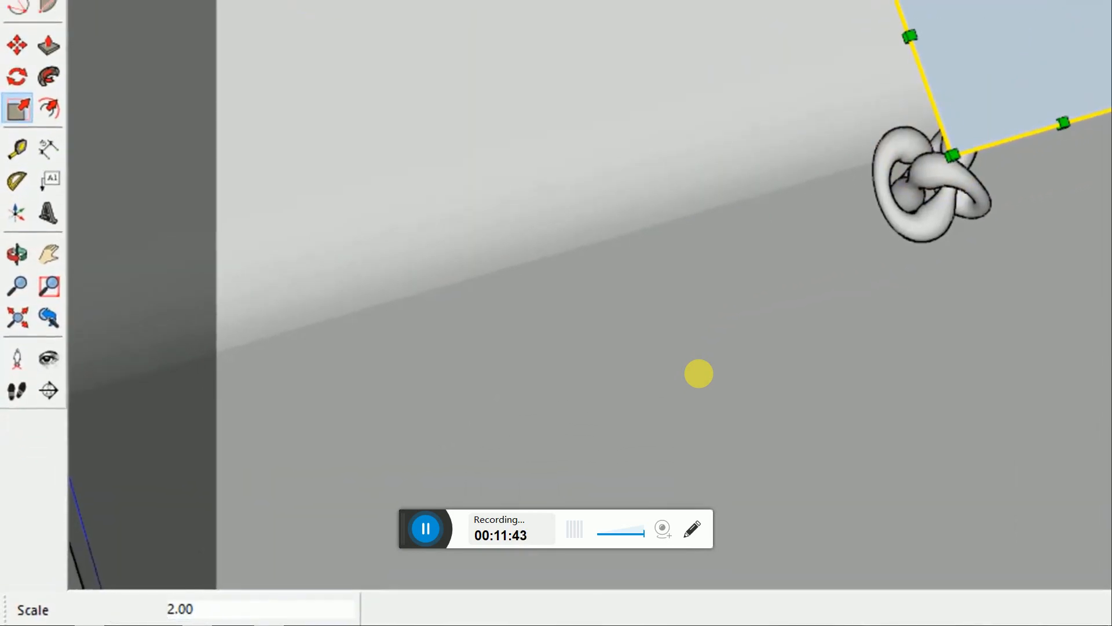
{"action": "key", "text": "space"}
- Render the Scene 2 view with the doubled light at the same scalar intensity and save the result to the history
{"action": "left_click", "coordinate": [109, 101]}
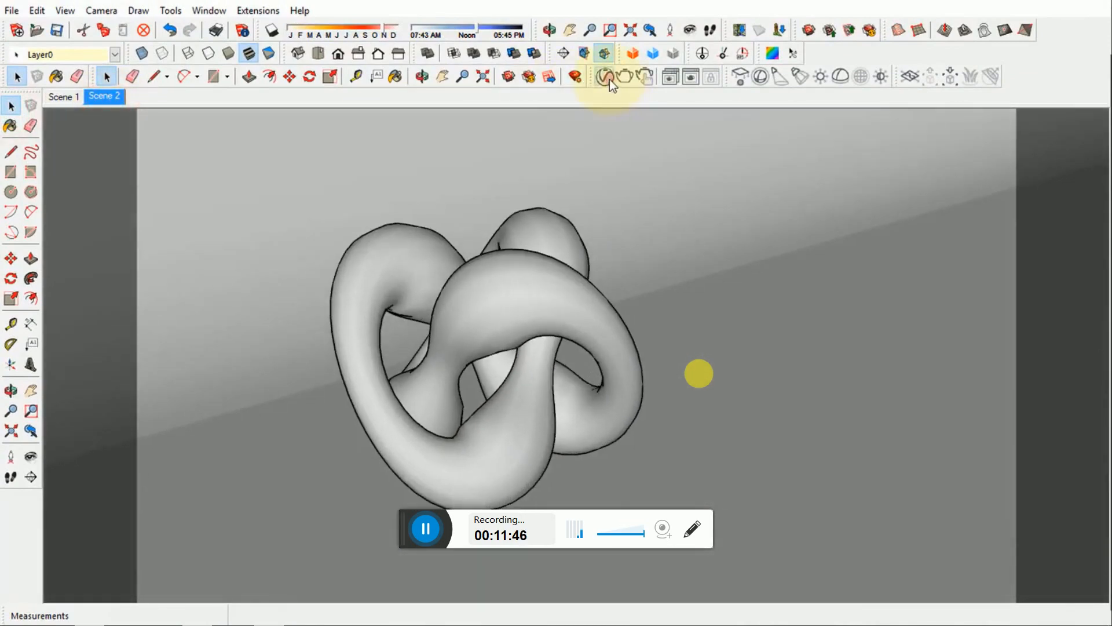
{"action": "left_click", "coordinate": [609, 79]}
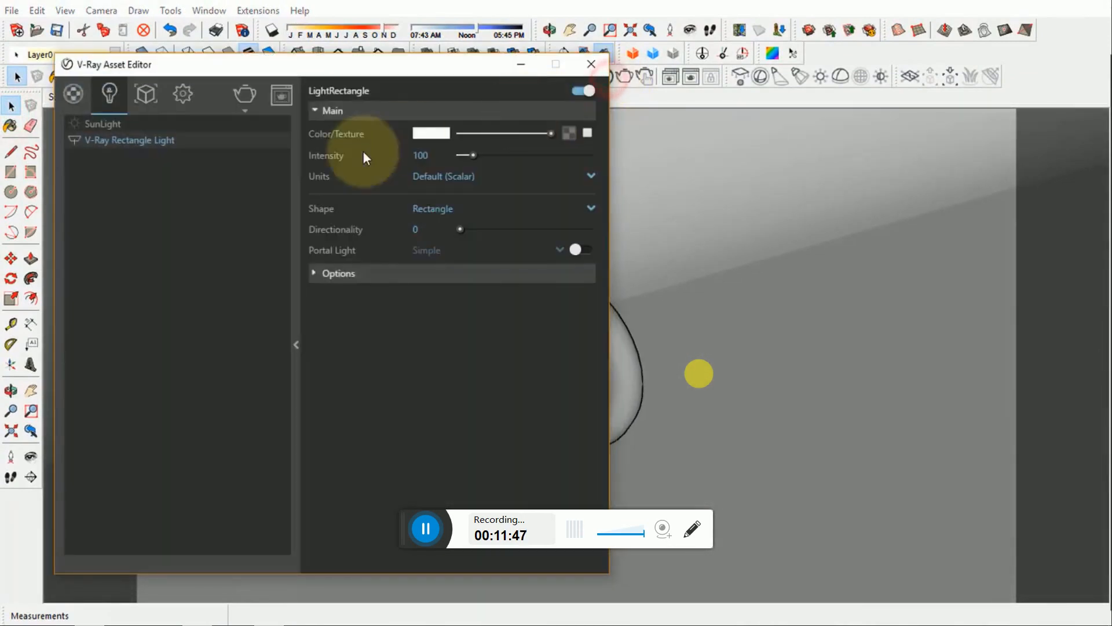
{"action": "left_click", "coordinate": [522, 63]}
{"action": "left_click", "coordinate": [690, 79]}
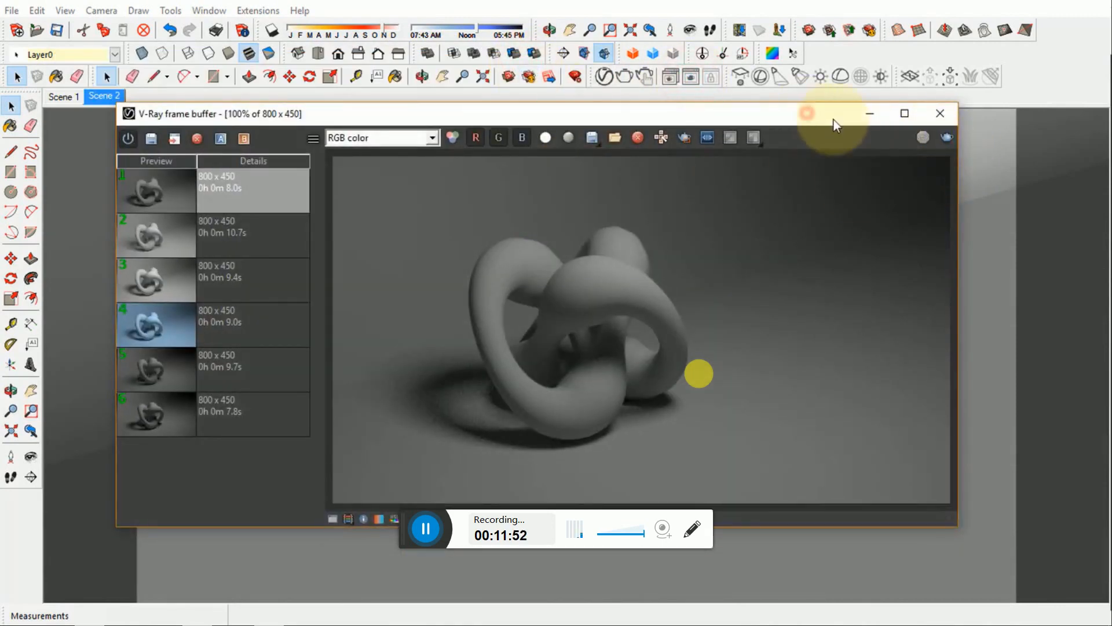
{"action": "left_click", "coordinate": [946, 136]}
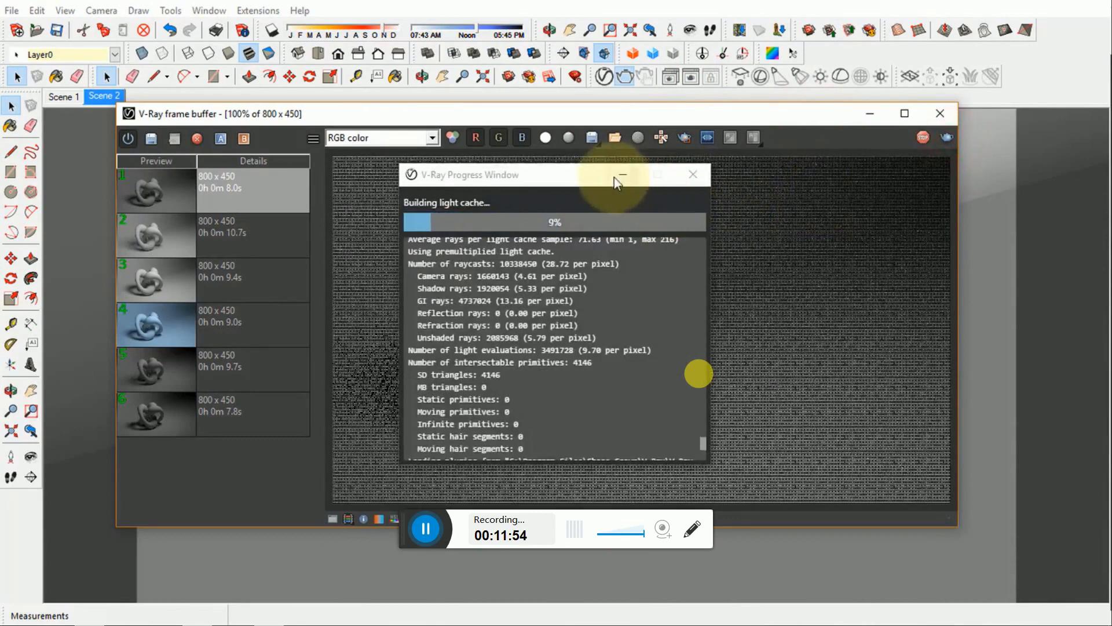
{"action": "left_click", "coordinate": [620, 175]}
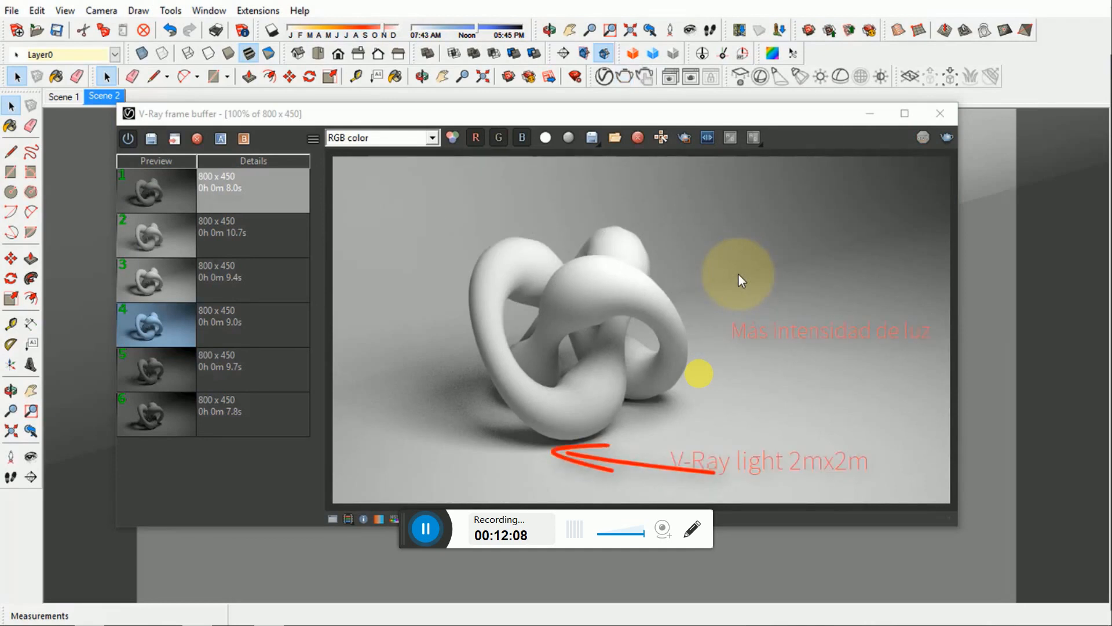
{"action": "left_click", "coordinate": [145, 145]}
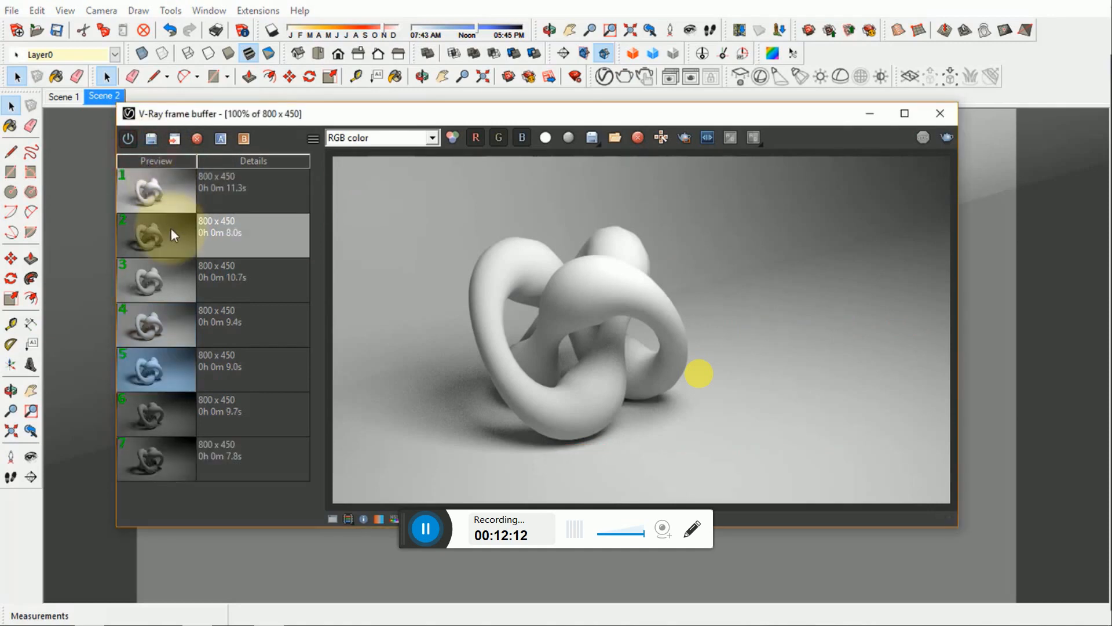
- Compare the small-light scalar render, set as image A, with the current large-light render, and end the comparison
{"action": "left_click", "coordinate": [172, 227]}
{"action": "left_click", "coordinate": [221, 138]}
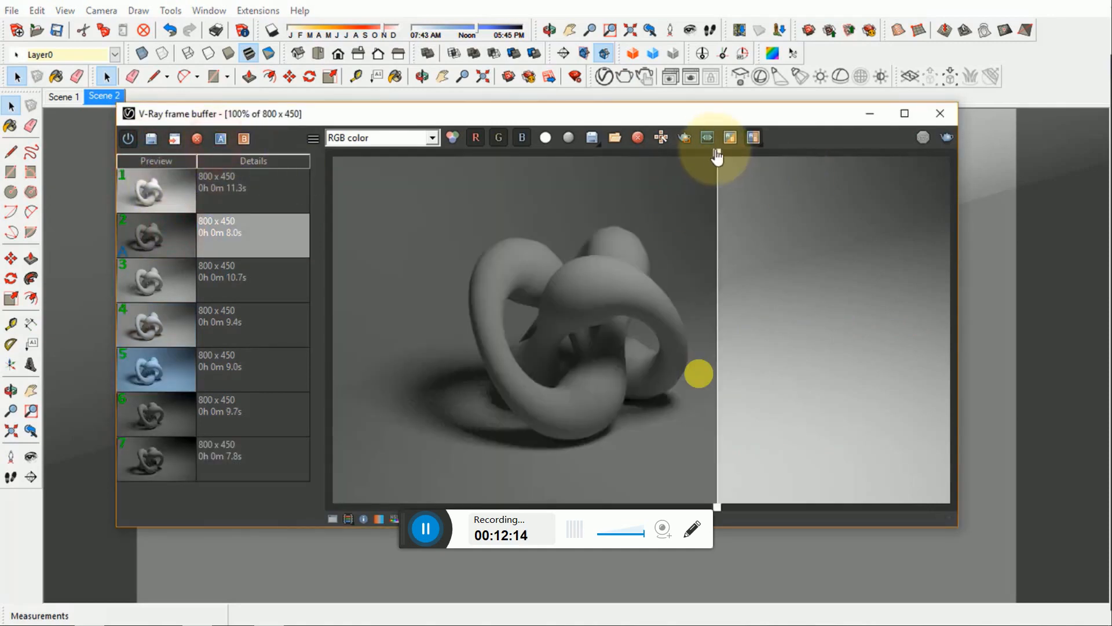
{"action": "left_click_drag", "start_coordinate": [718, 157], "coordinate": [822, 213]}
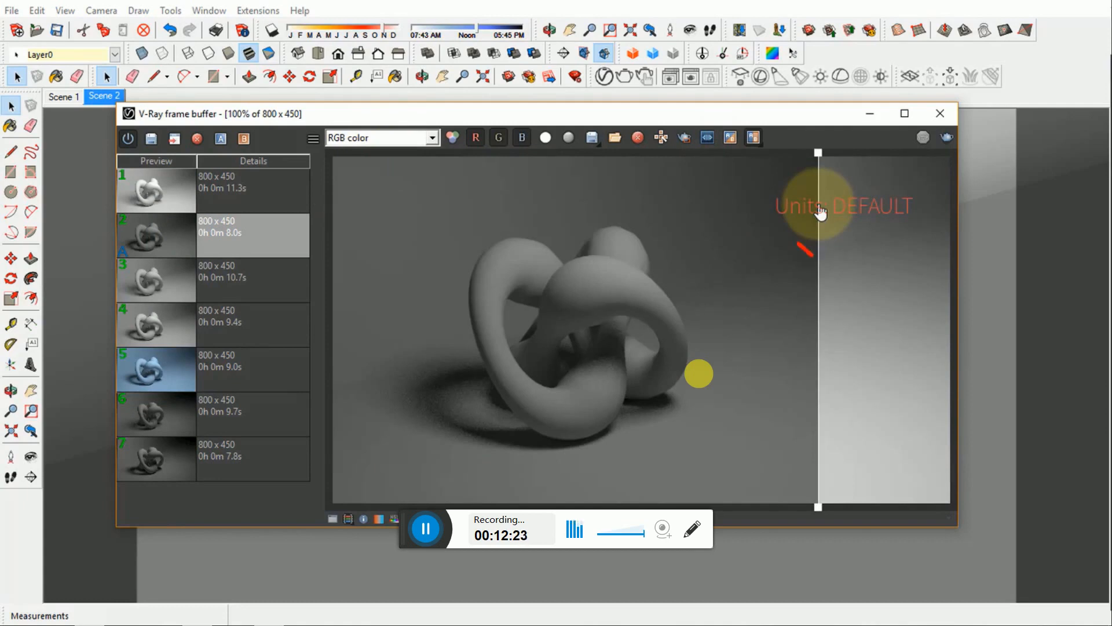
{"action": "left_click_drag", "start_coordinate": [819, 213], "coordinate": [458, 208]}
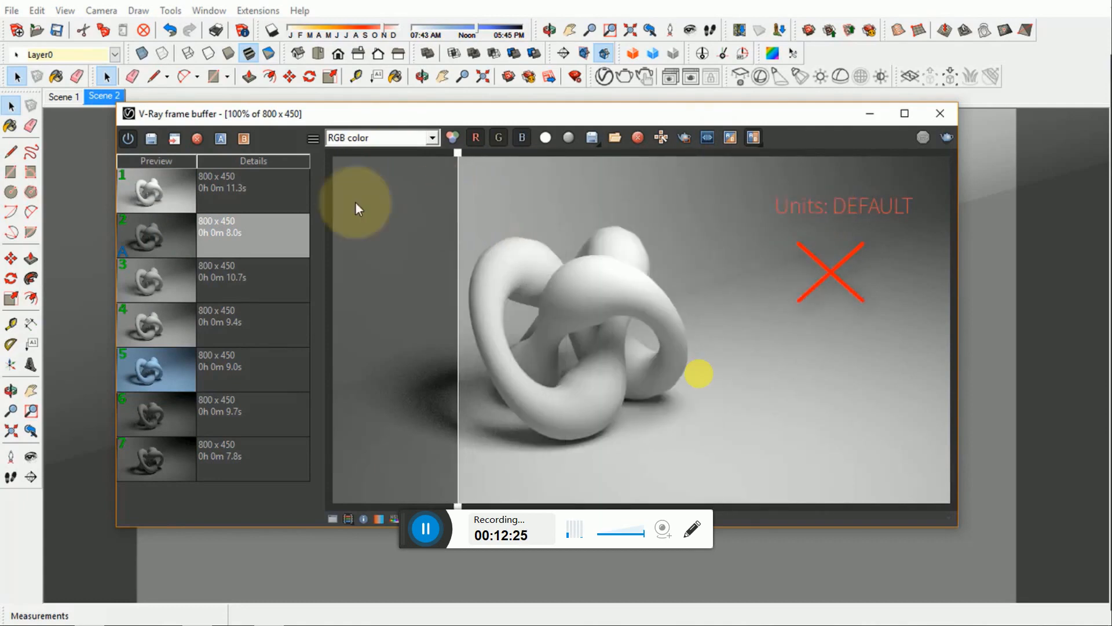
{"action": "left_click", "coordinate": [221, 141]}
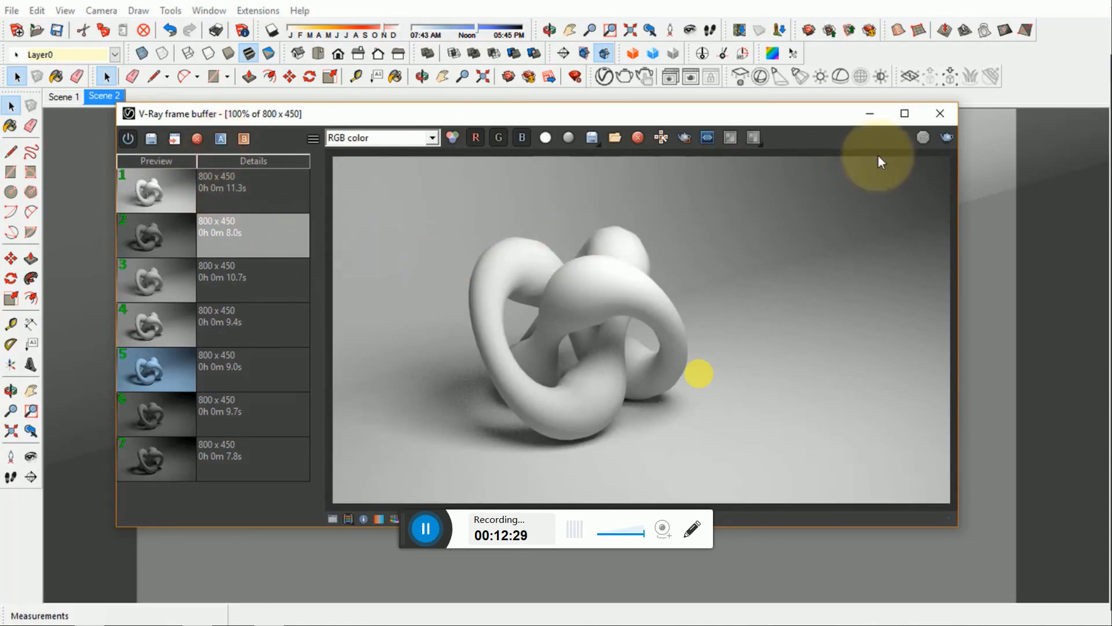
- Set the rectangle light's units to Radiant power (W) and its intensity to 600, and put away the V-Ray windows
{"action": "left_click", "coordinate": [870, 115]}
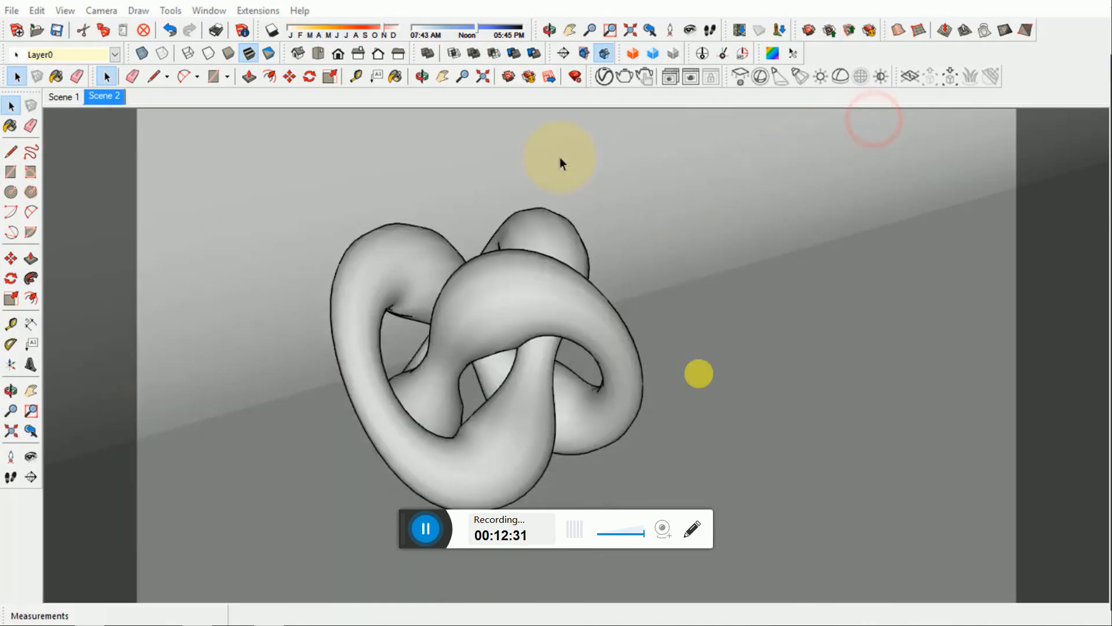
{"action": "left_click", "coordinate": [602, 79]}
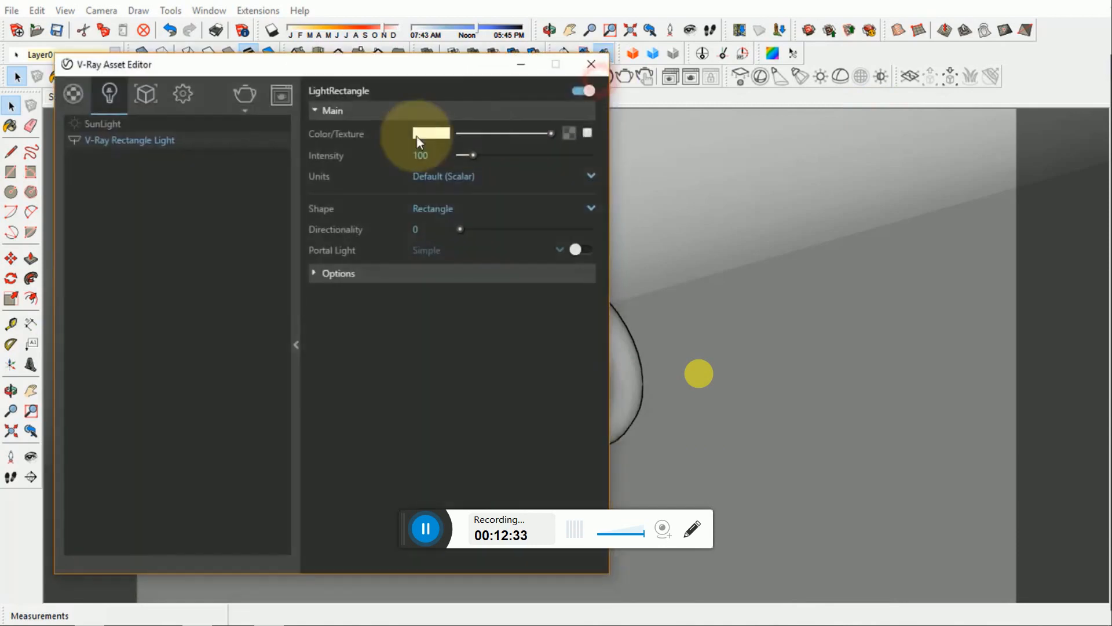
{"action": "left_click", "coordinate": [446, 180]}
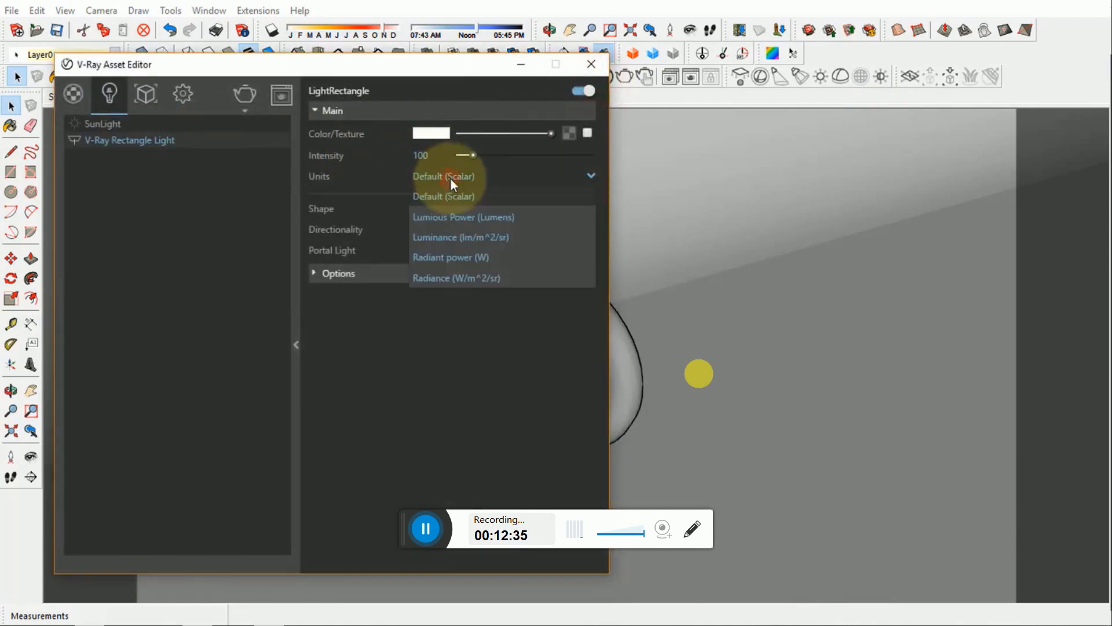
{"action": "left_click", "coordinate": [458, 256]}
{"action": "left_click", "coordinate": [422, 155]}
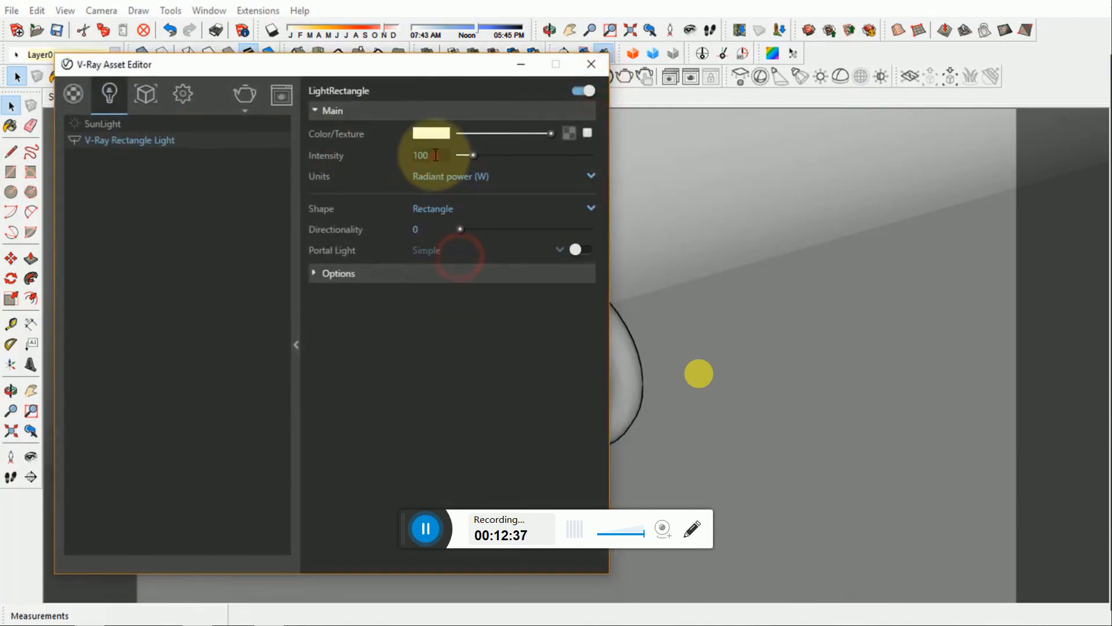
{"action": "type", "text": "600"}
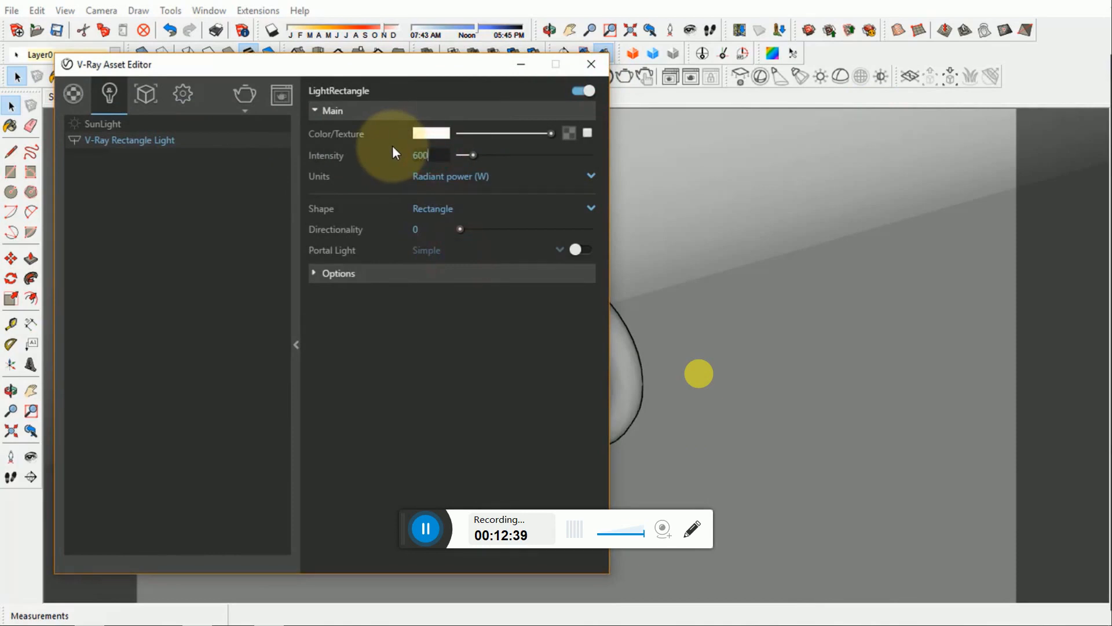
{"action": "key", "text": "Return"}
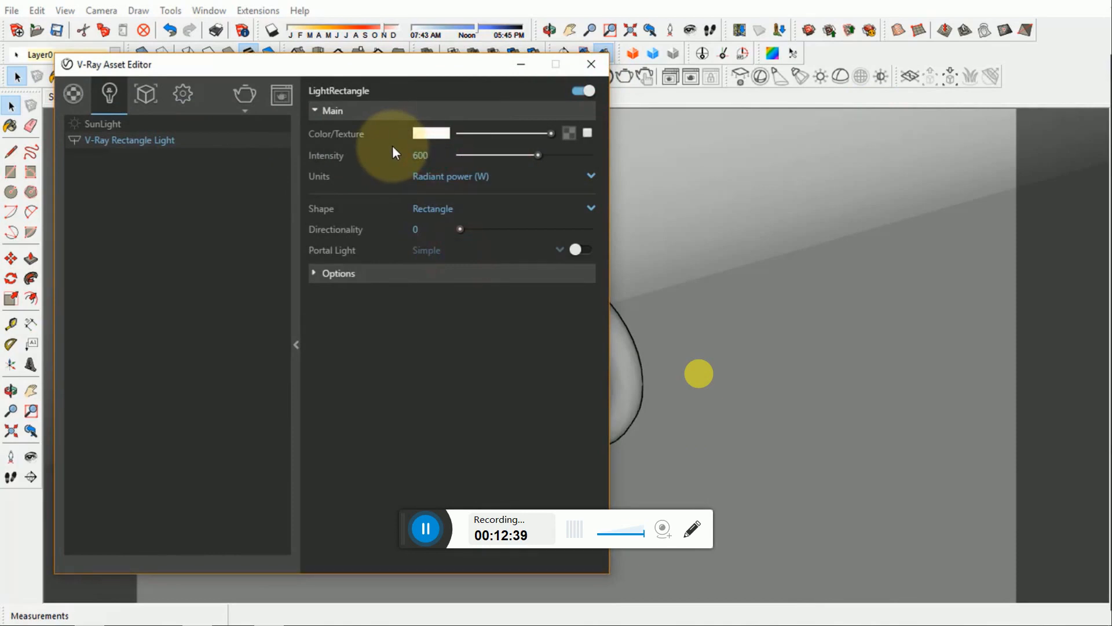
{"action": "left_click", "coordinate": [517, 65]}
- Render the knot with the light at 600 W radiant power and minimize the frame buffer
{"action": "left_click", "coordinate": [690, 76]}
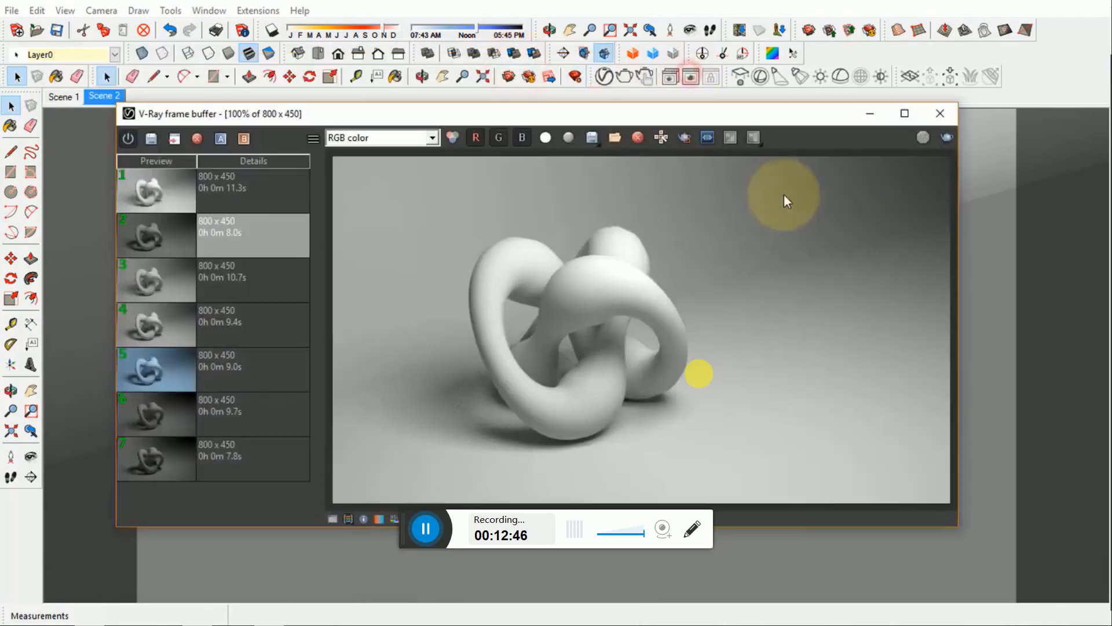
{"action": "left_click", "coordinate": [947, 139]}
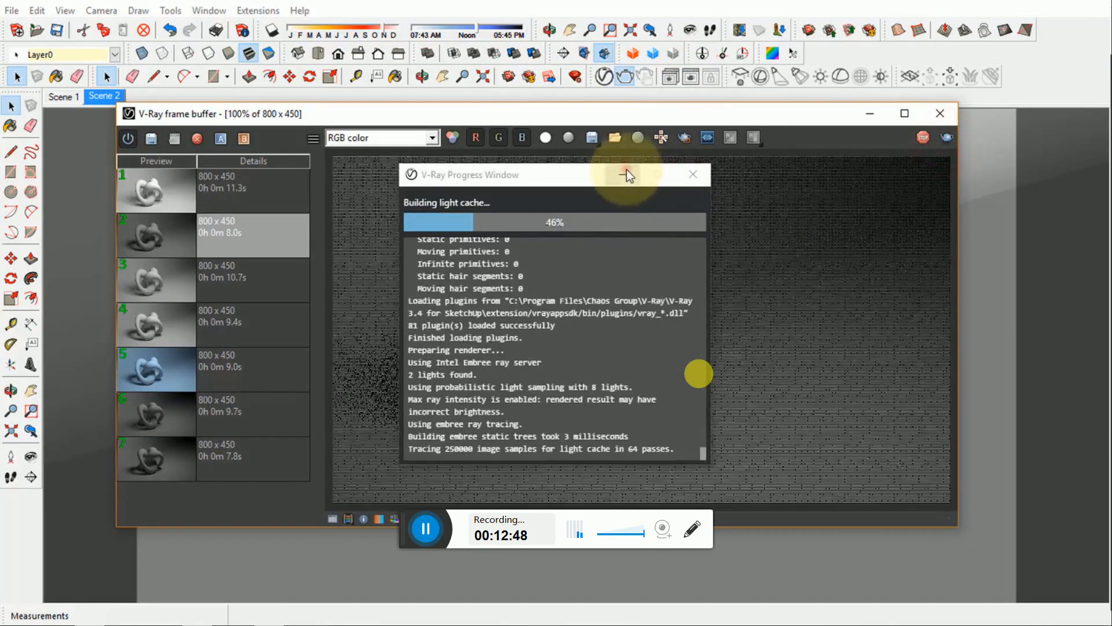
{"action": "left_click", "coordinate": [627, 172]}
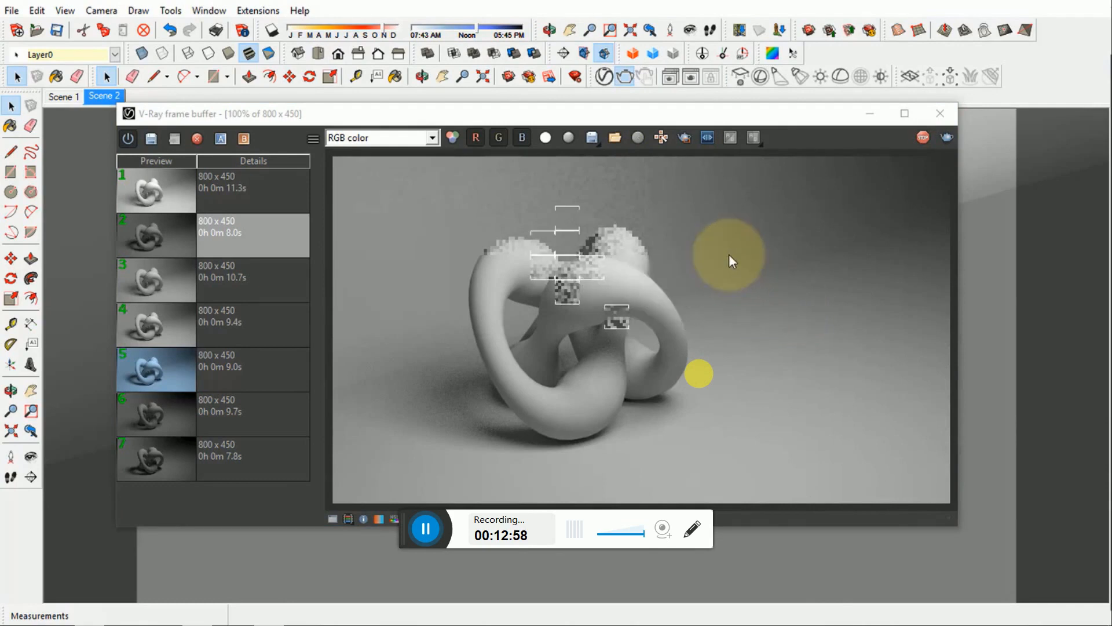
{"action": "left_click", "coordinate": [871, 115]}
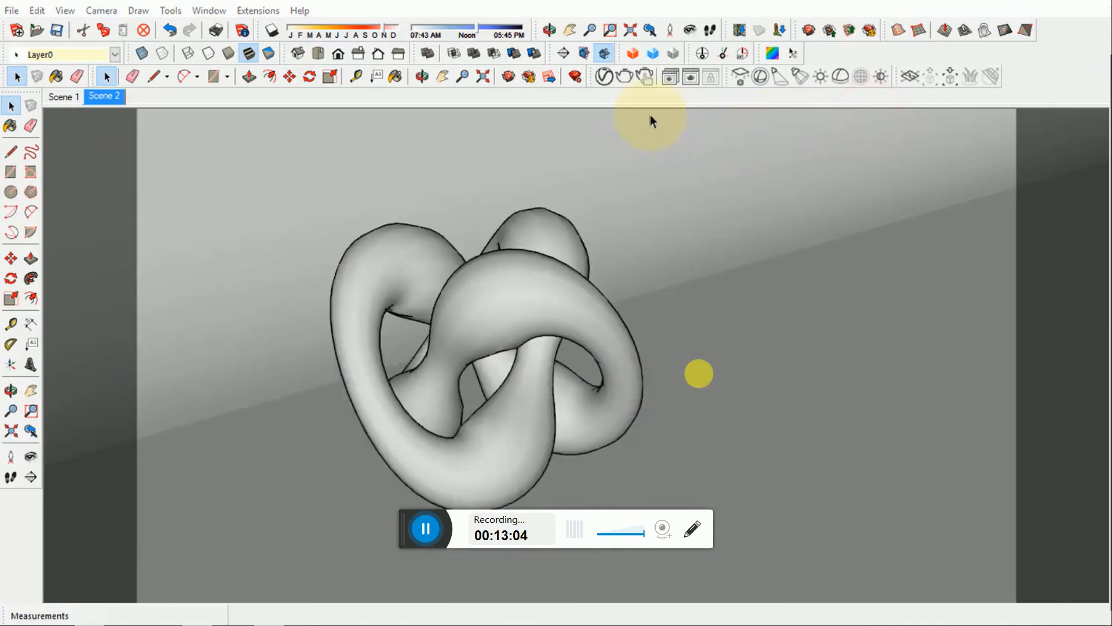
- Load the render settings file FINALB.vropt in the V-Ray Asset Editor and minimize the frame buffer
{"action": "left_click", "coordinate": [606, 79]}
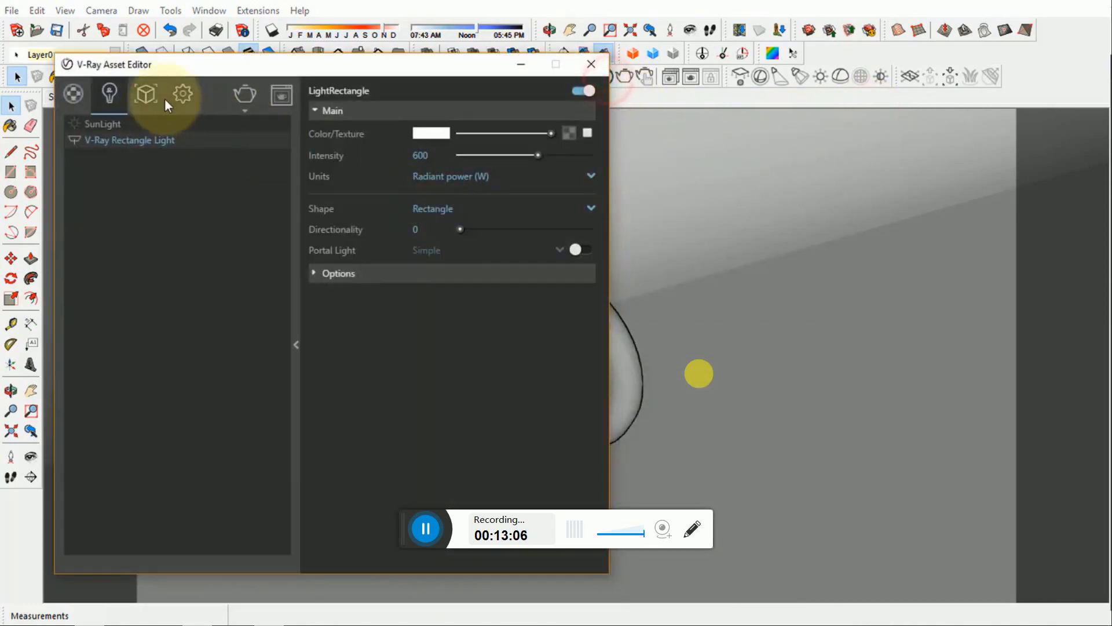
{"action": "left_click", "coordinate": [292, 228]}
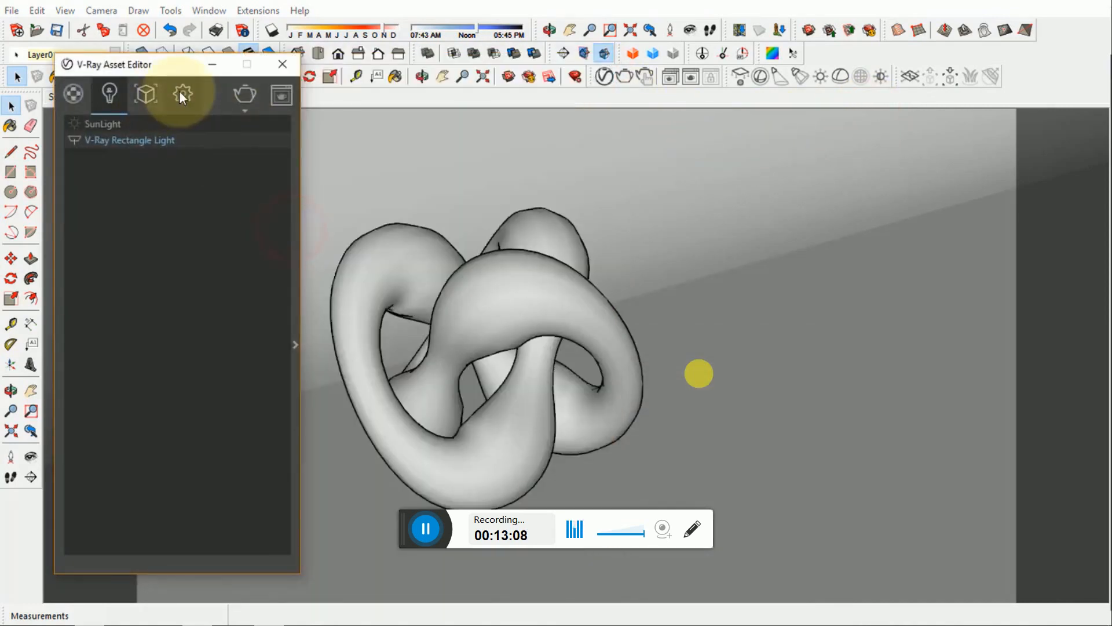
{"action": "left_click", "coordinate": [181, 93]}
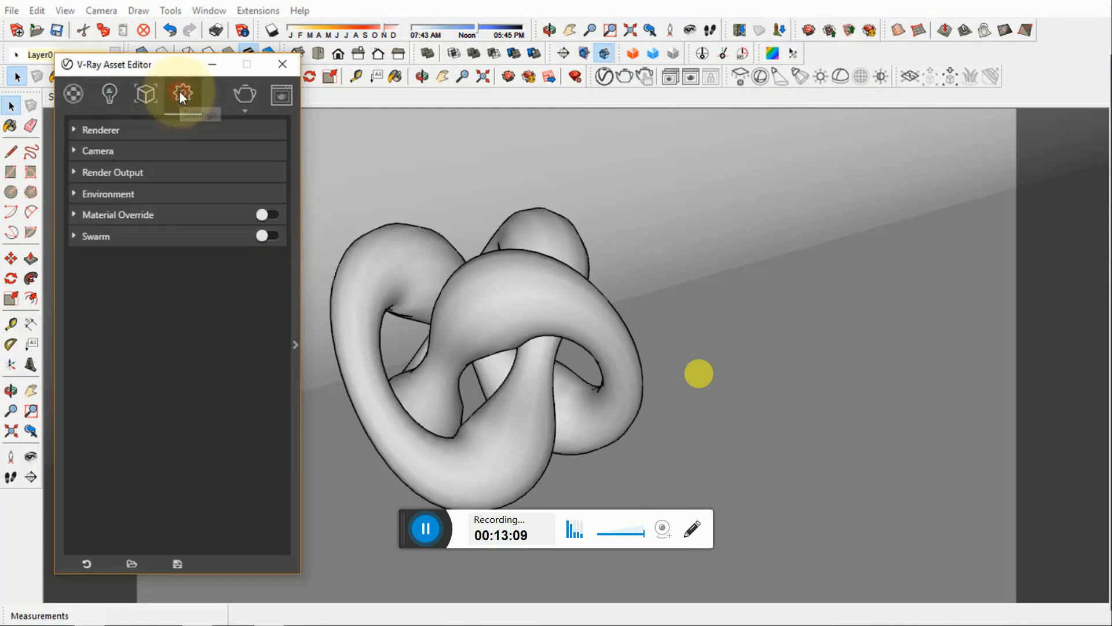
{"action": "left_click", "coordinate": [133, 562]}
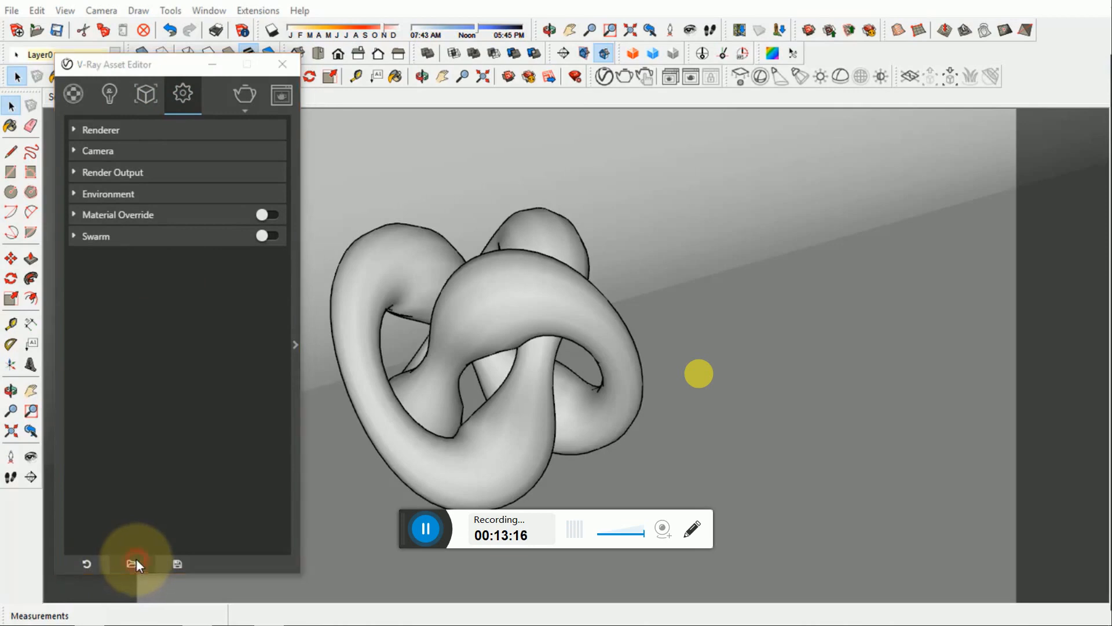
{"action": "left_click", "coordinate": [237, 207]}
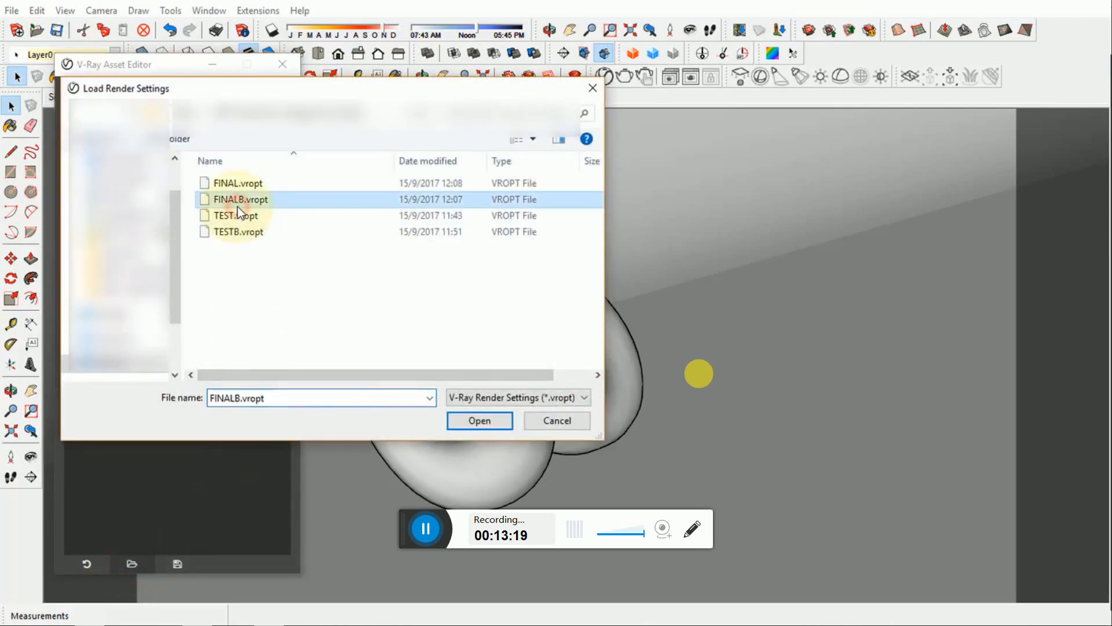
{"action": "left_click", "coordinate": [472, 420]}
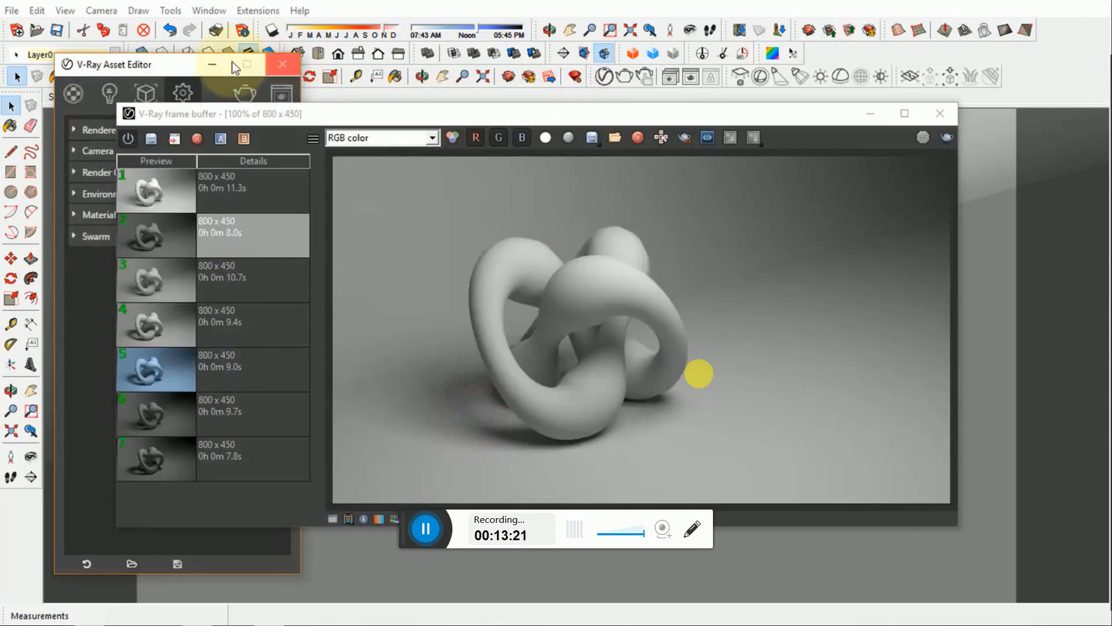
{"action": "left_click", "coordinate": [870, 116]}
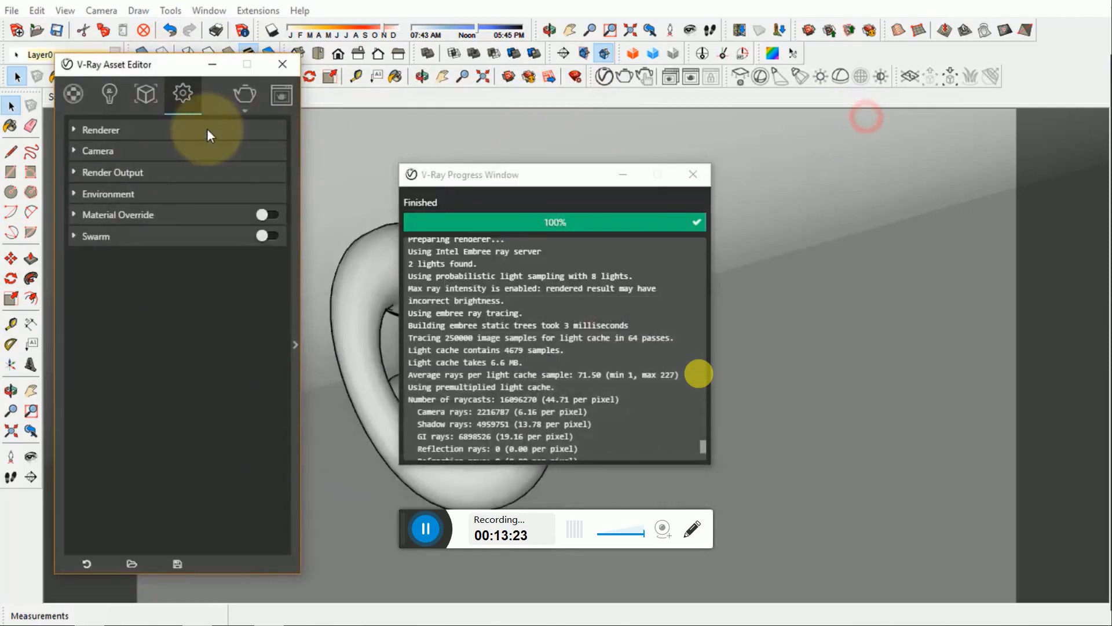
- Set the V-Ray camera's shutter speed to 50 and close the progress window
{"action": "left_click", "coordinate": [113, 150]}
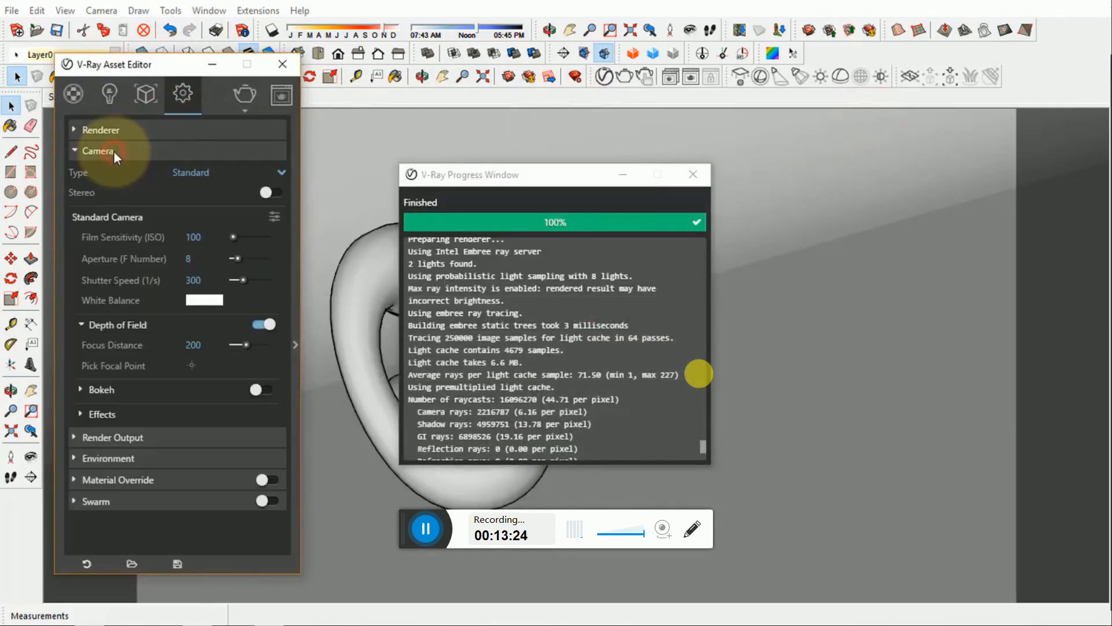
{"action": "left_click", "coordinate": [193, 280]}
{"action": "type", "text": "50"}
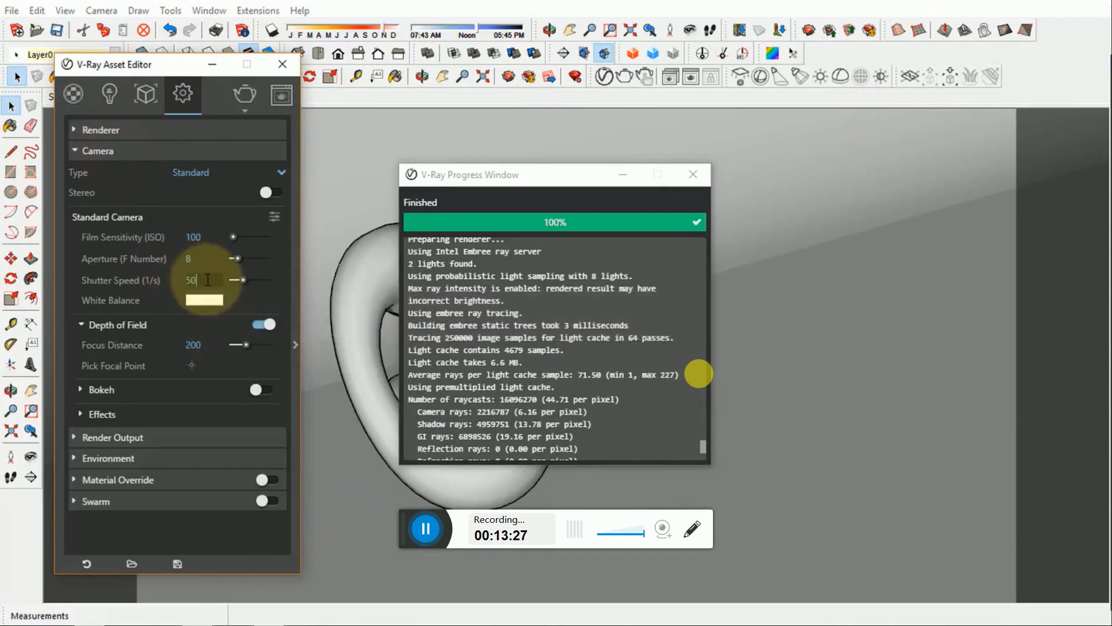
{"action": "left_click", "coordinate": [121, 152]}
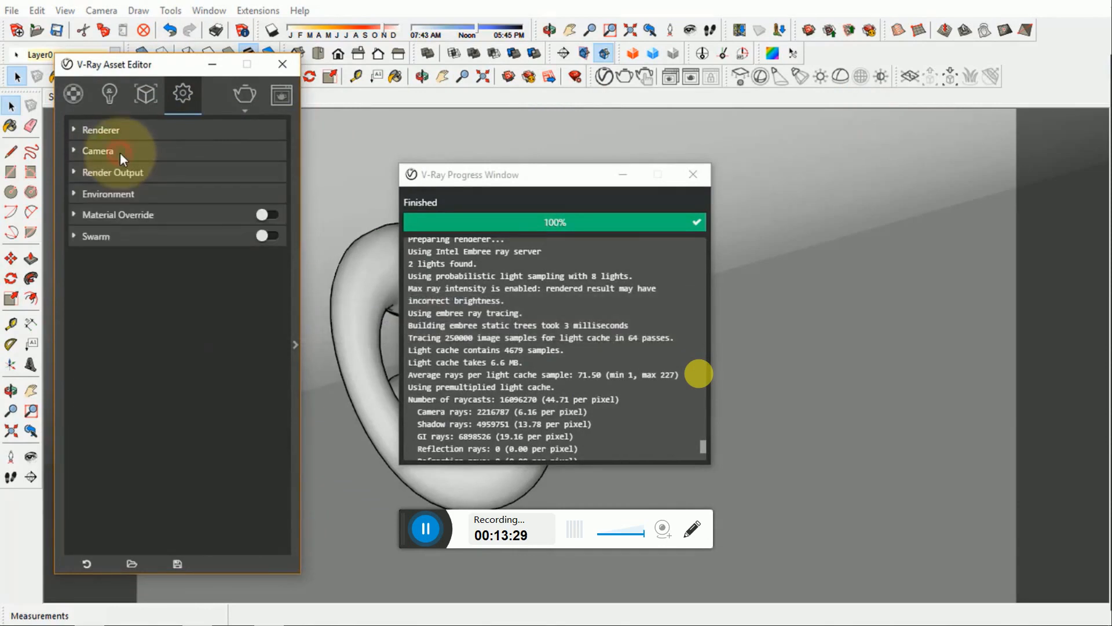
{"action": "left_click", "coordinate": [697, 180]}
{"action": "left_click_drag", "start_coordinate": [172, 72], "coordinate": [165, 74]}
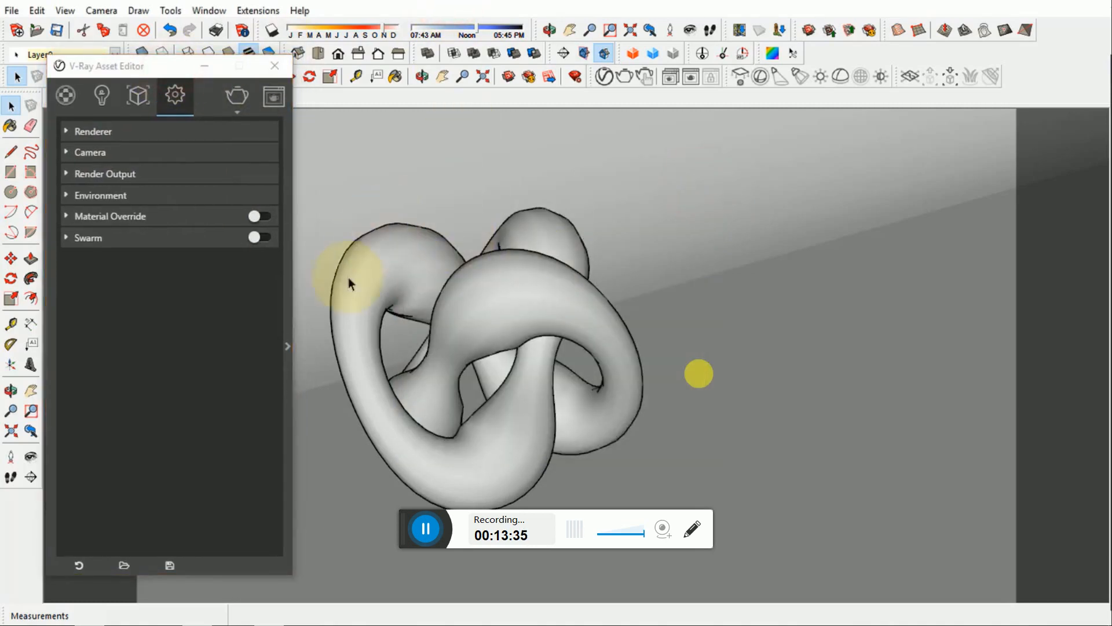
- Render the knot with the loaded settings, hide the render history, and stop the render before it completes
{"action": "left_click", "coordinate": [630, 80]}
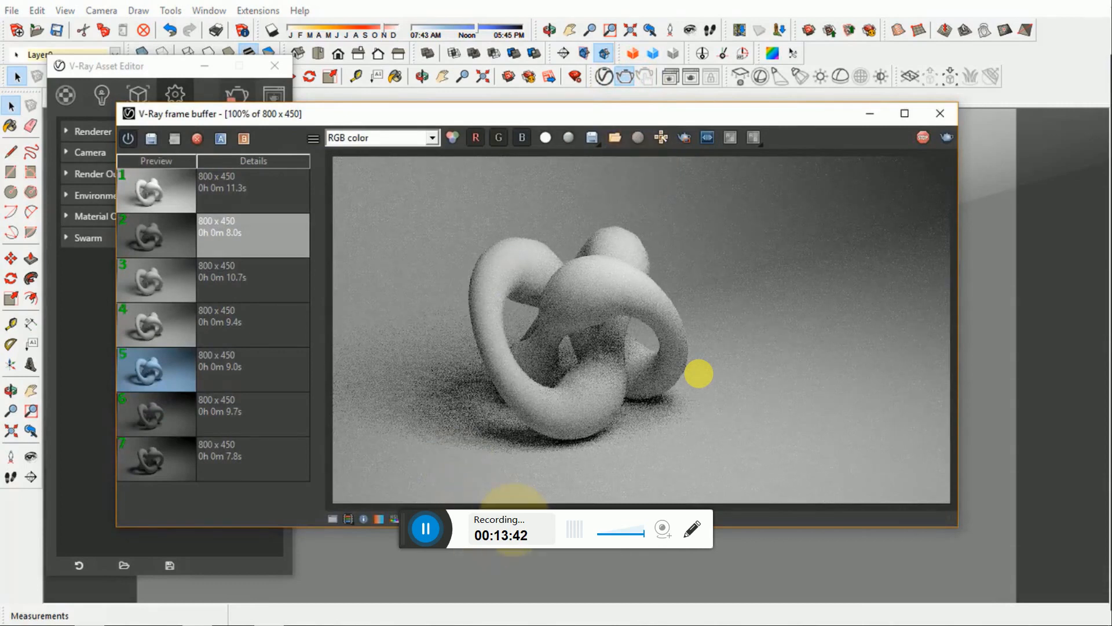
{"action": "left_click", "coordinate": [515, 519]}
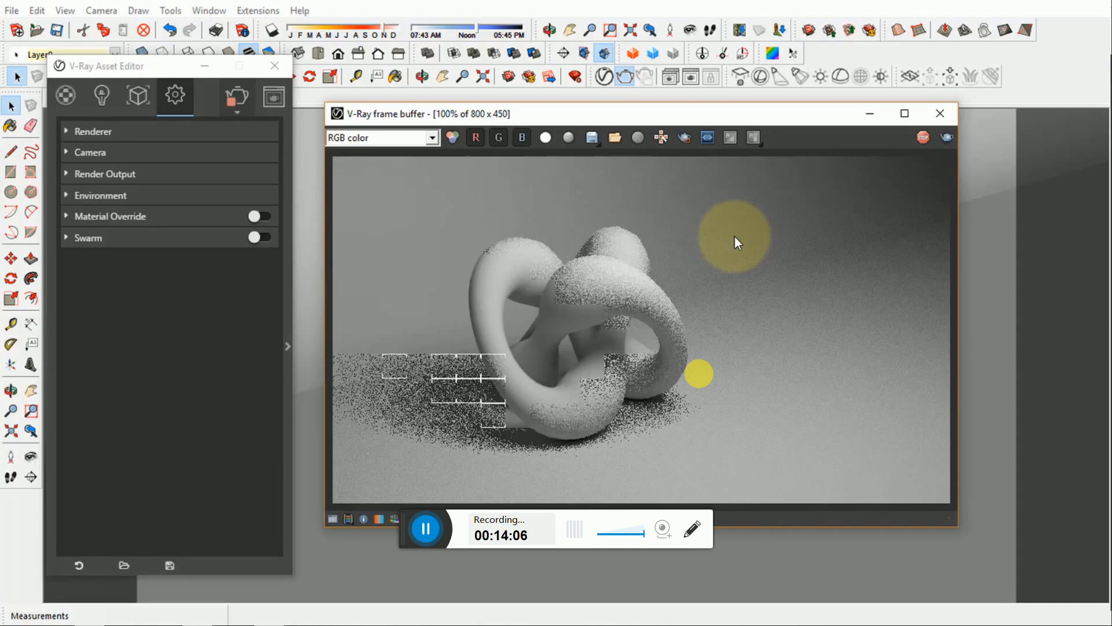
{"action": "left_click", "coordinate": [923, 137]}
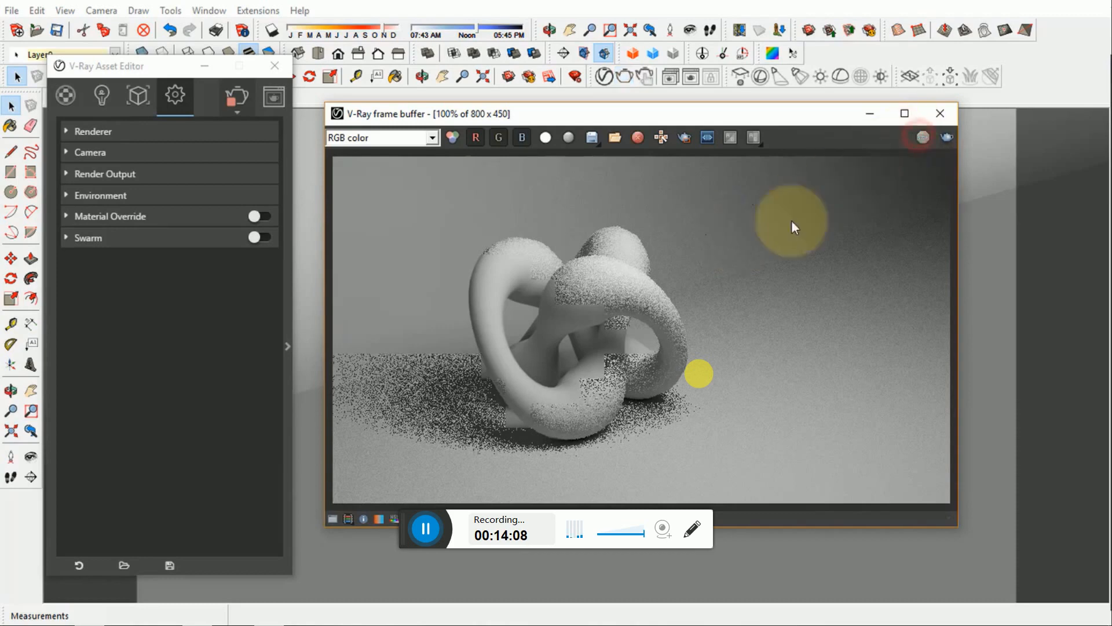
{"action": "left_click", "coordinate": [736, 254]}
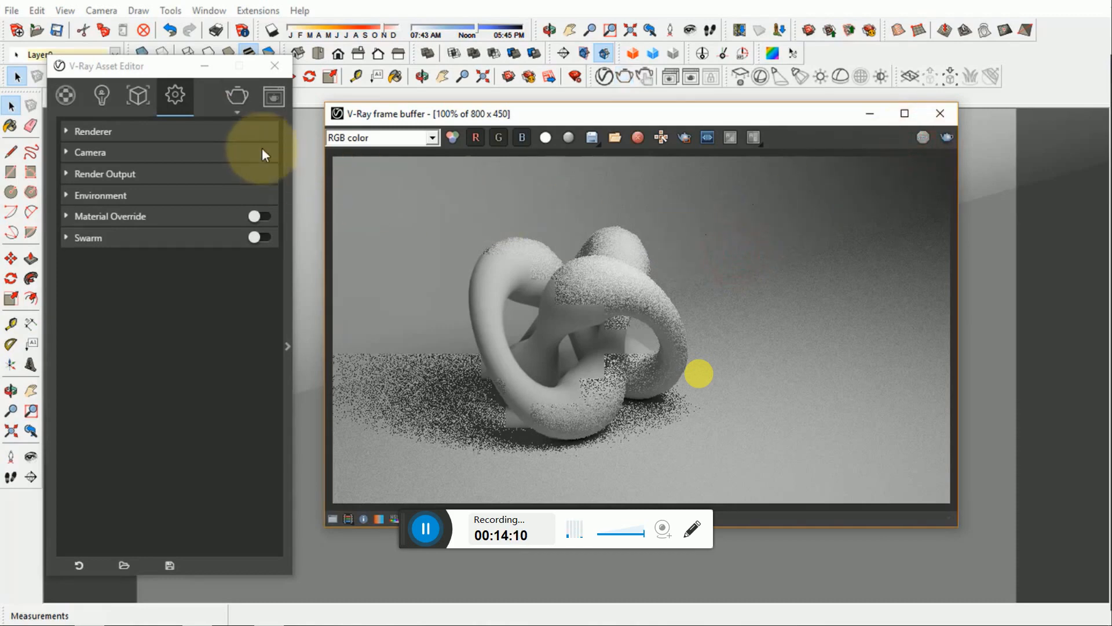
- Start an interactive render of the knot, move the frame buffer off the model view, and minimize the Asset Editor
{"action": "left_click", "coordinate": [239, 110]}
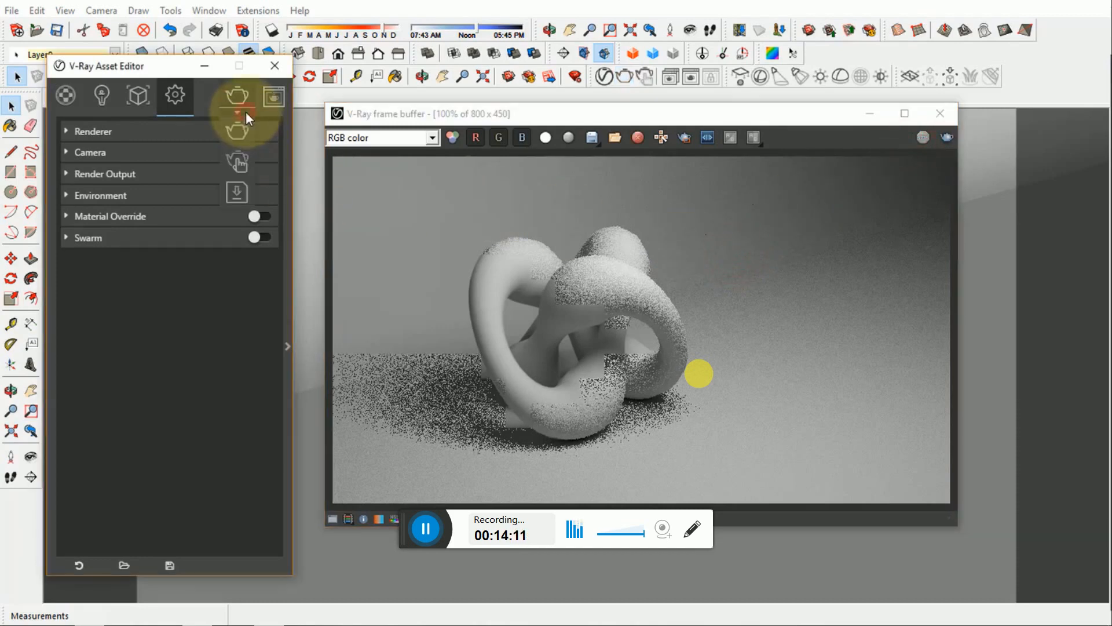
{"action": "left_click", "coordinate": [237, 163]}
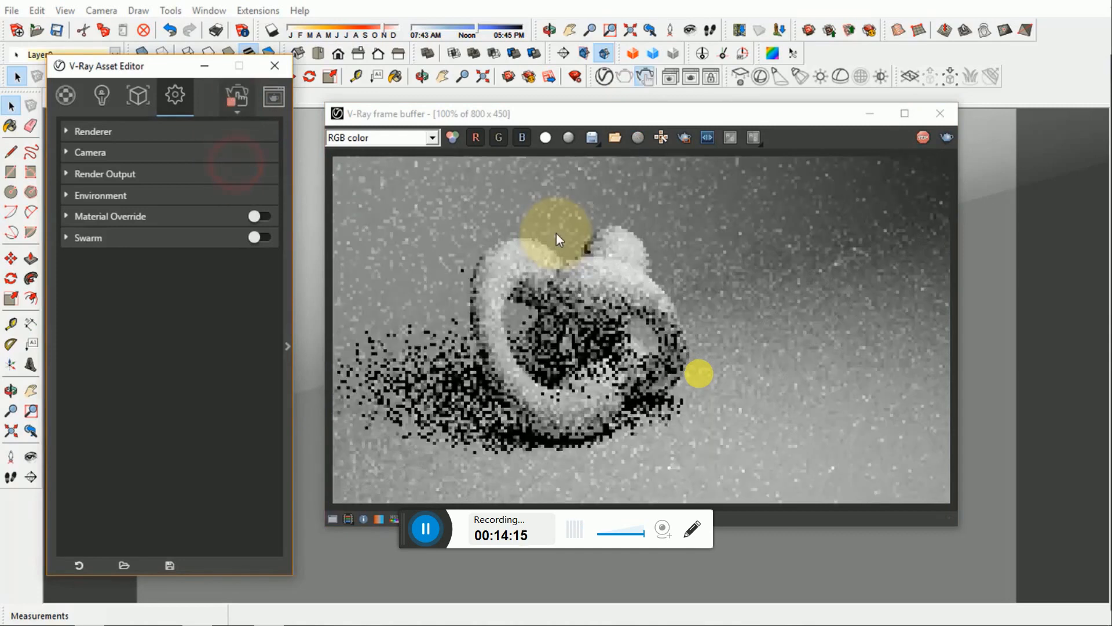
{"action": "left_click_drag", "start_coordinate": [638, 117], "coordinate": [710, 178]}
{"action": "left_click", "coordinate": [621, 176]}
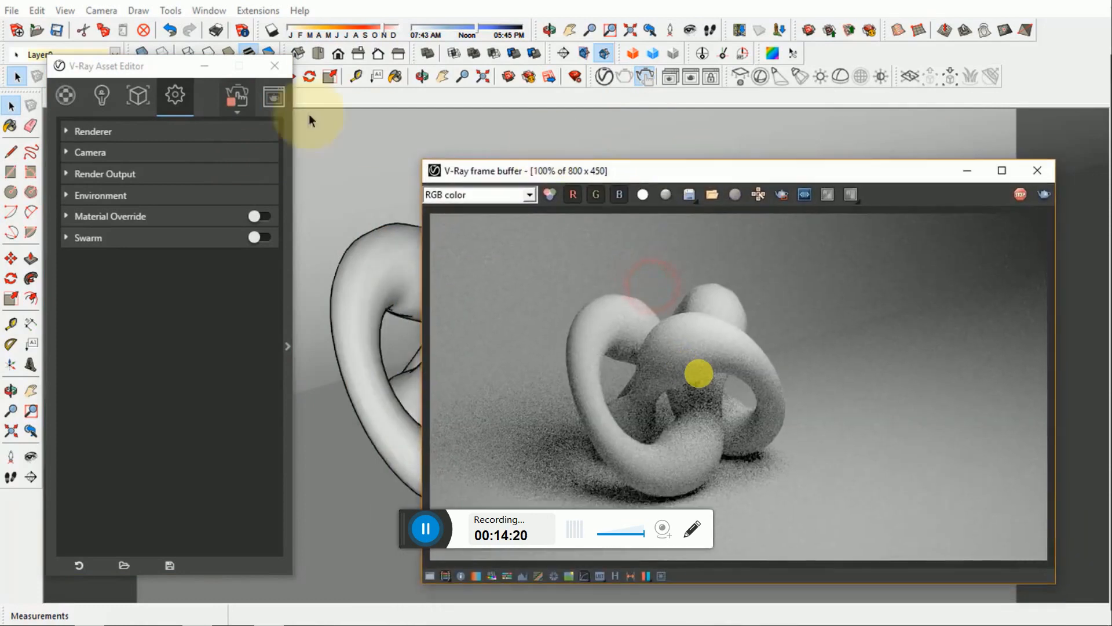
{"action": "left_click", "coordinate": [193, 71]}
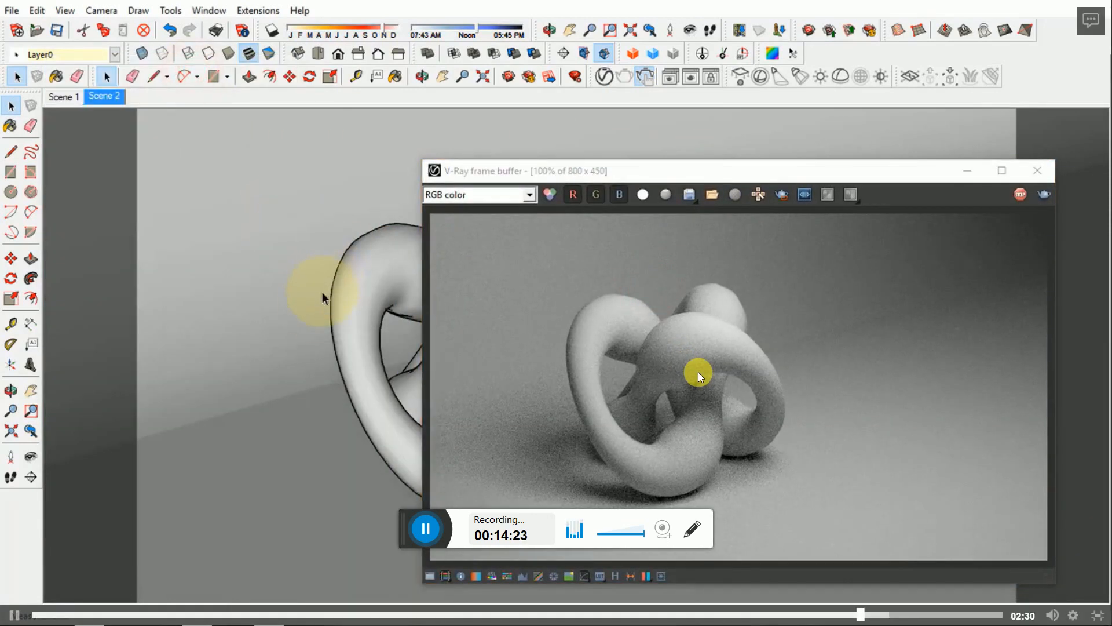
- Frame the whole knot from a low, level viewpoint and add this view as a new scene
{"action": "mouse_move", "coordinate": [317, 298]}
{"action": "middle_mouse_down"}
{"action": "mouse_move", "coordinate": [266, 353]}
{"action": "mouse_move", "coordinate": [392, 236]}
{"action": "mouse_move", "coordinate": [339, 319]}
{"action": "mouse_move", "coordinate": [413, 299]}
{"action": "mouse_move", "coordinate": [366, 318]}
{"action": "mouse_move", "coordinate": [298, 323]}
{"action": "mouse_move", "coordinate": [199, 303]}
{"action": "mouse_move", "coordinate": [315, 330]}
{"action": "mouse_move", "coordinate": [288, 341]}
{"action": "mouse_move", "coordinate": [307, 348]}
{"action": "mouse_move", "coordinate": [290, 329]}
{"action": "middle_mouse_up"}
{"action": "scroll", "coordinate": [318, 363], "scroll_direction": "up", "scroll_amount": 2}
{"action": "scroll", "coordinate": [319, 362], "scroll_direction": "down", "scroll_amount": 2}
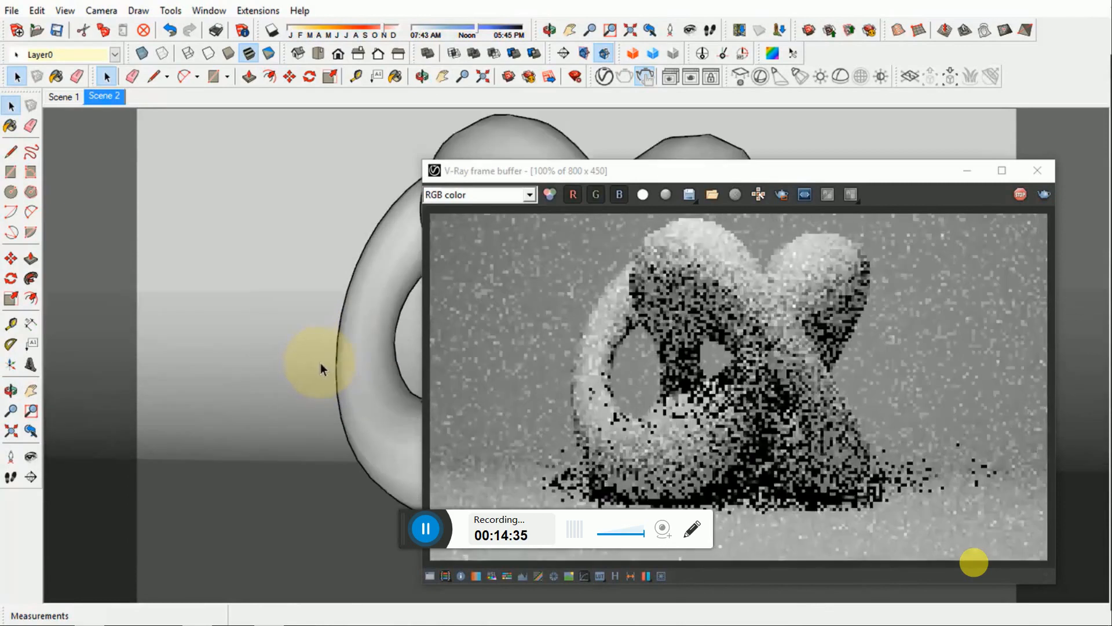
{"action": "scroll", "coordinate": [322, 362], "scroll_direction": "up", "scroll_amount": 2}
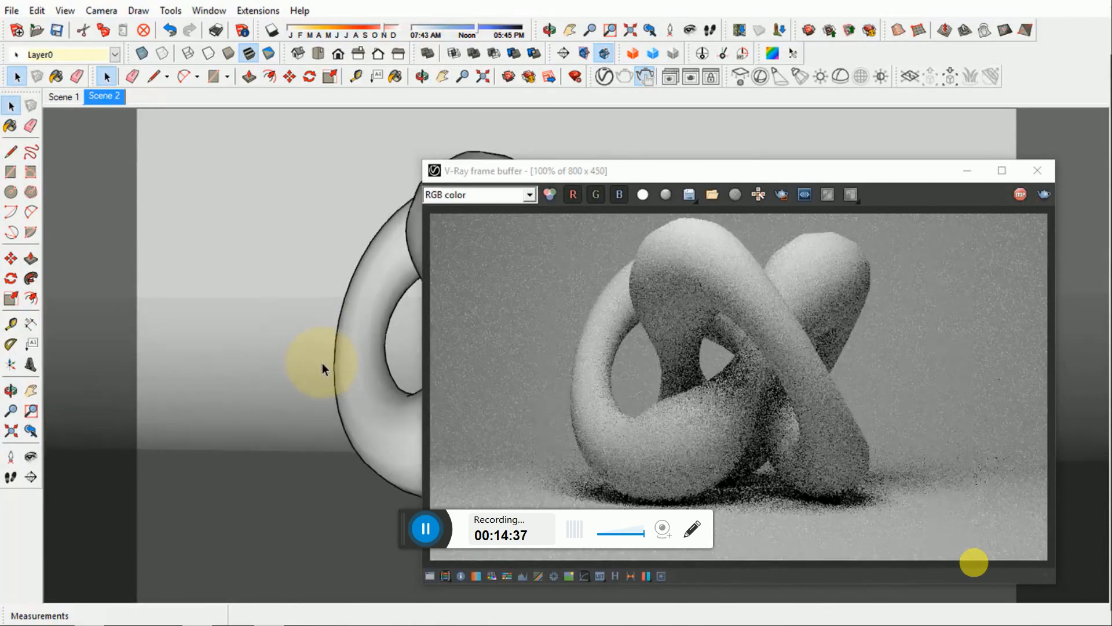
{"action": "middle_click_drag", "start_coordinate": [323, 360], "coordinate": [349, 355]}
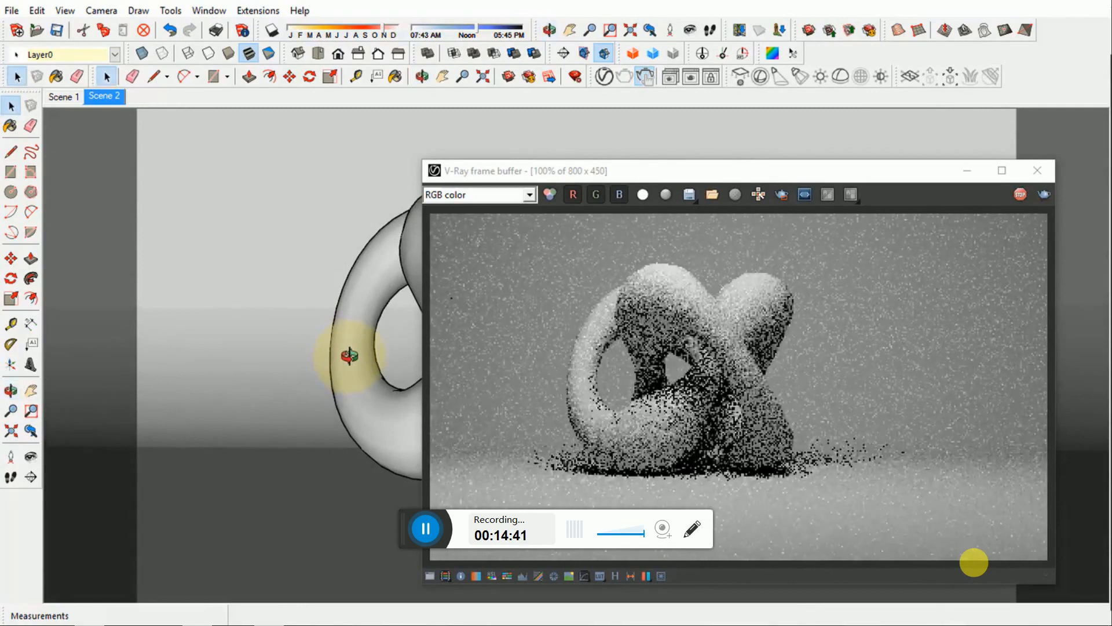
{"action": "right_click", "coordinate": [112, 96]}
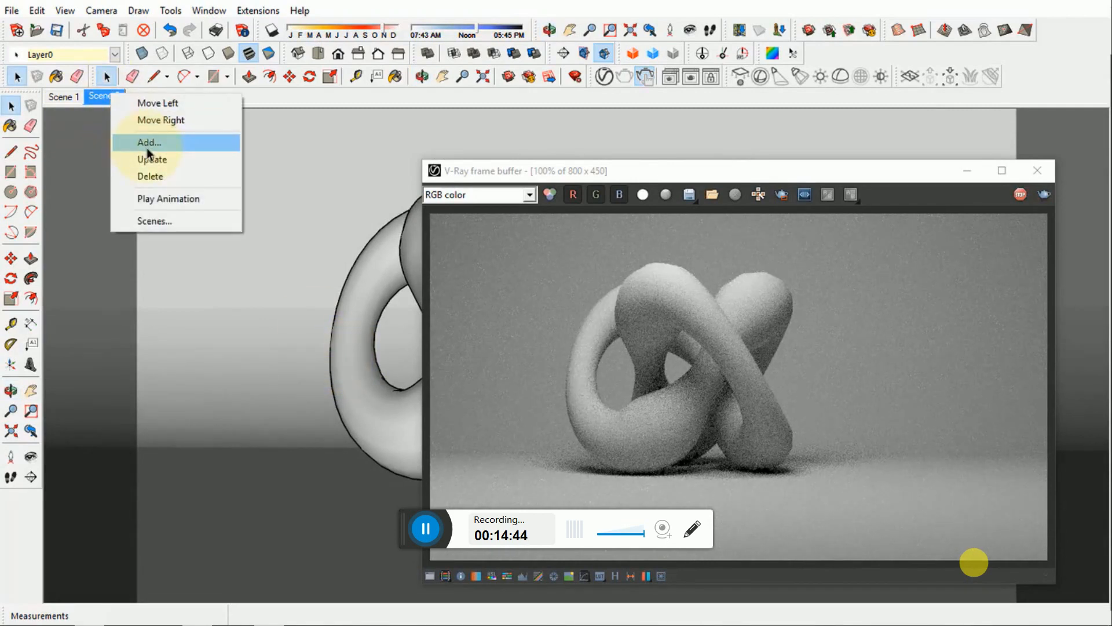
{"action": "left_click", "coordinate": [152, 148]}
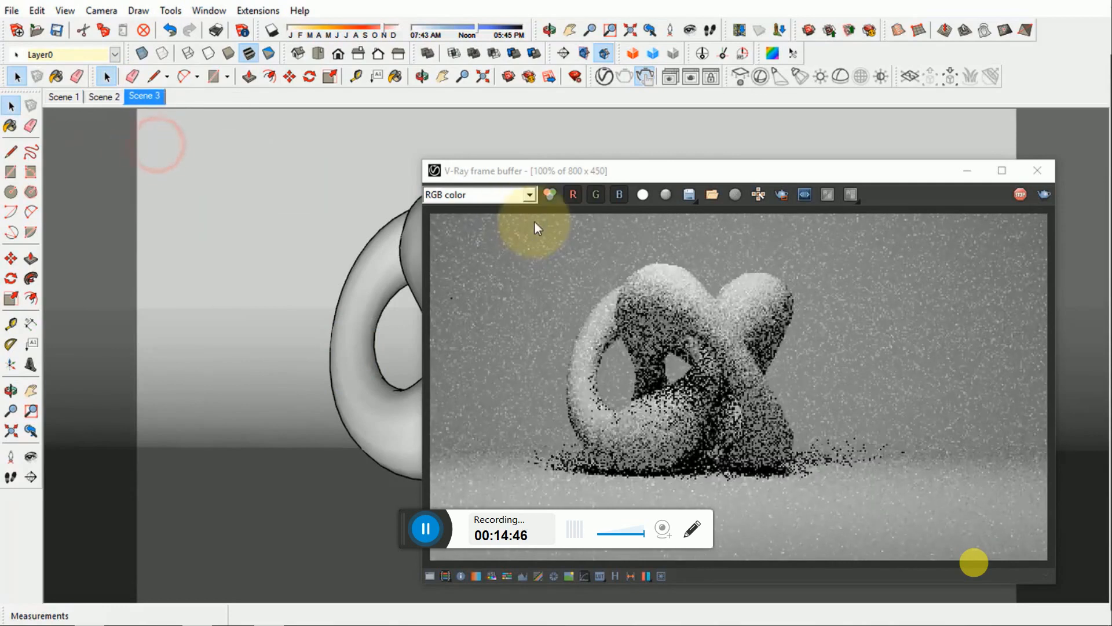
- Set the rectangle light's colour to a warm orange with red 255, green 203 and blue 135
{"action": "left_click", "coordinate": [604, 76]}
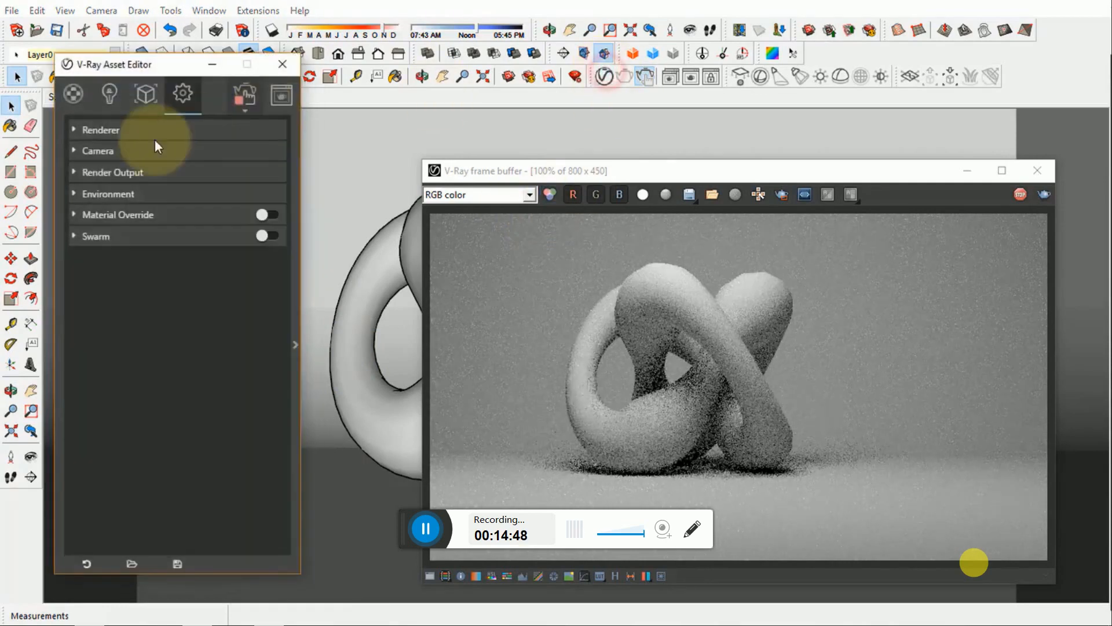
{"action": "left_click", "coordinate": [109, 96]}
{"action": "left_click", "coordinate": [295, 288]}
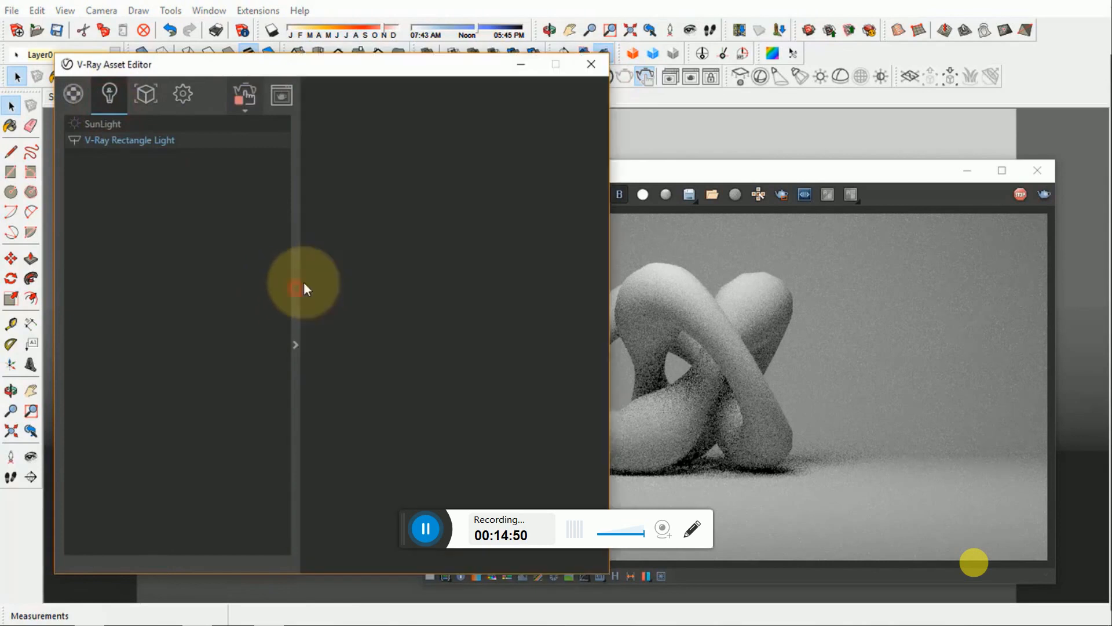
{"action": "left_click", "coordinate": [430, 135]}
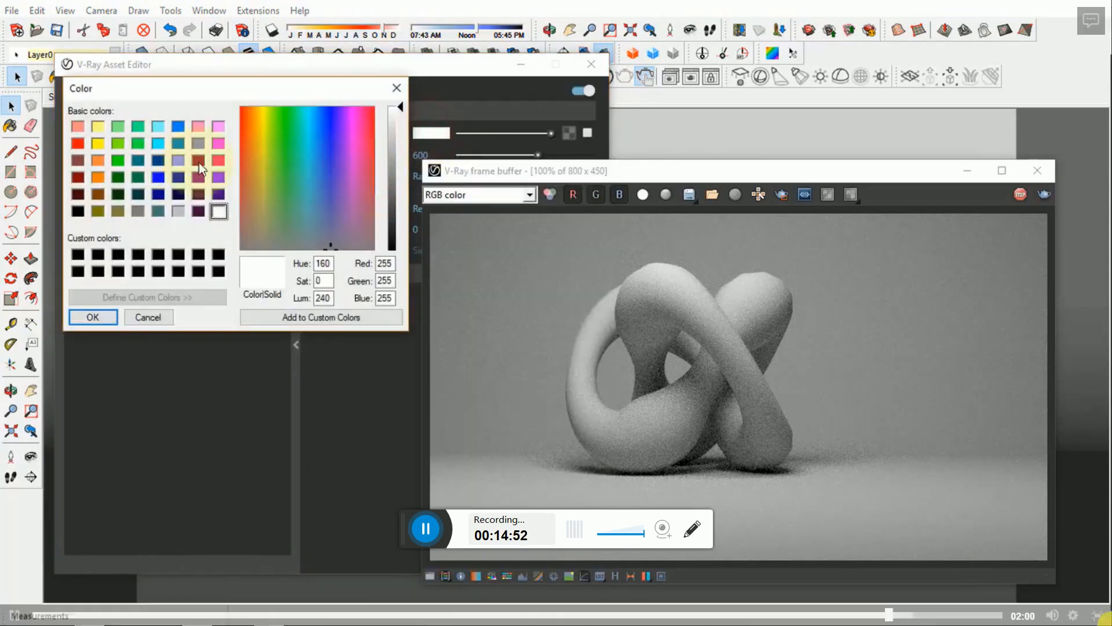
{"action": "double_click", "coordinate": [377, 263]}
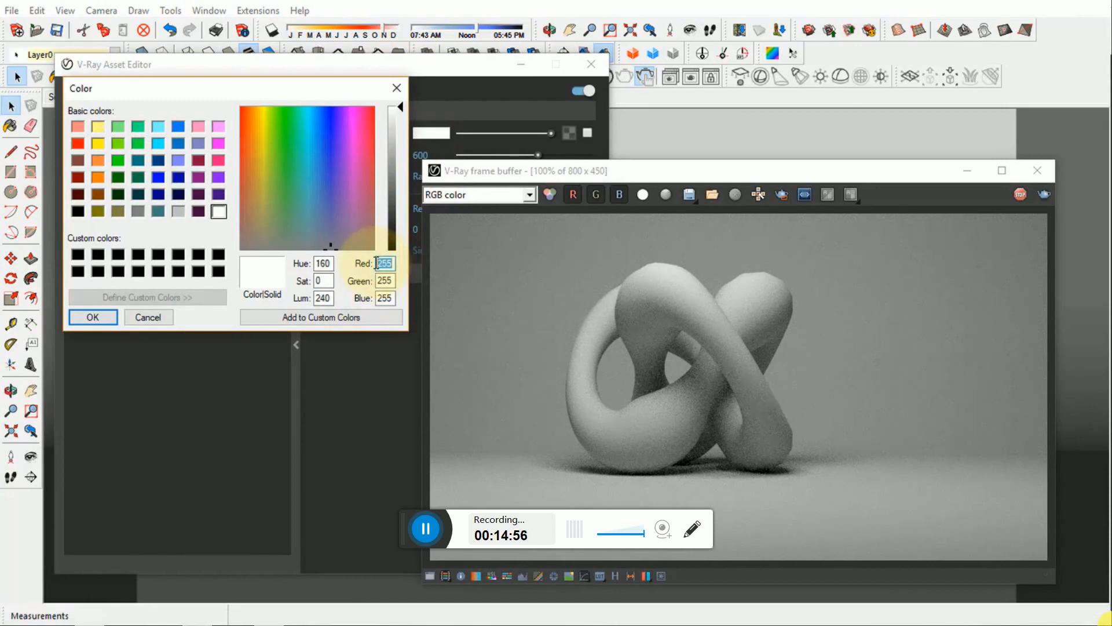
{"action": "double_click", "coordinate": [369, 281]}
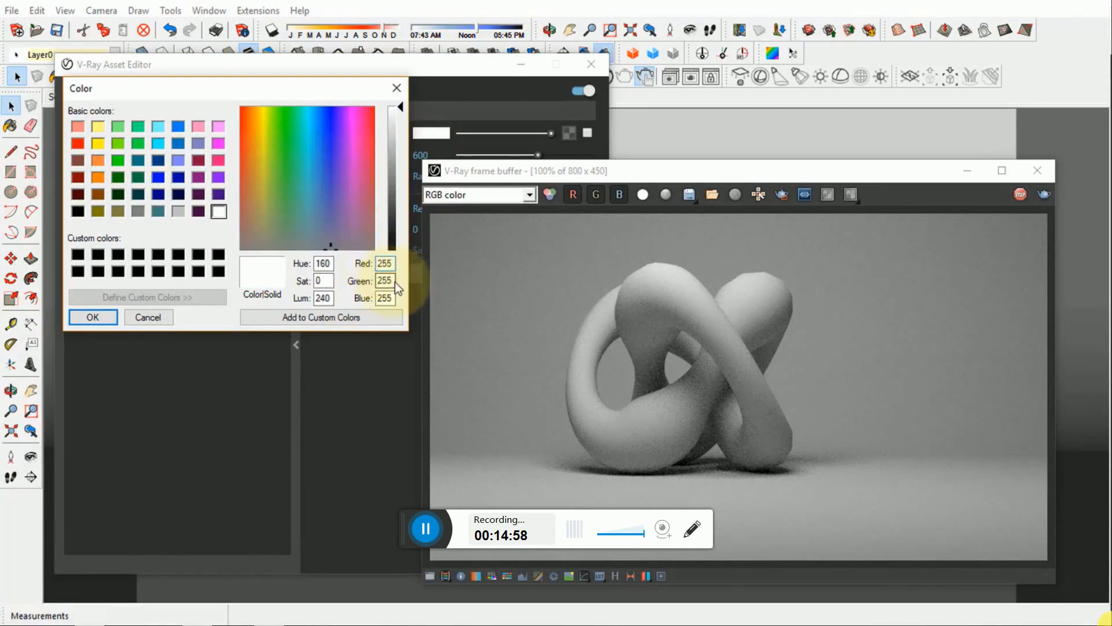
{"action": "left_click_drag", "start_coordinate": [393, 281], "coordinate": [369, 280]}
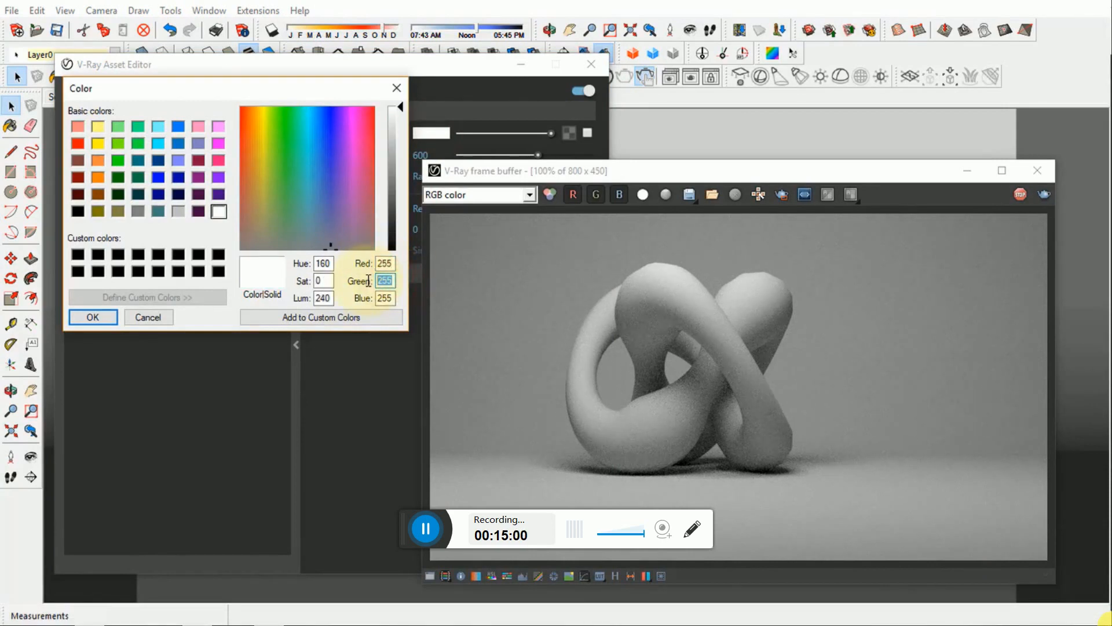
{"action": "type", "text": "203"}
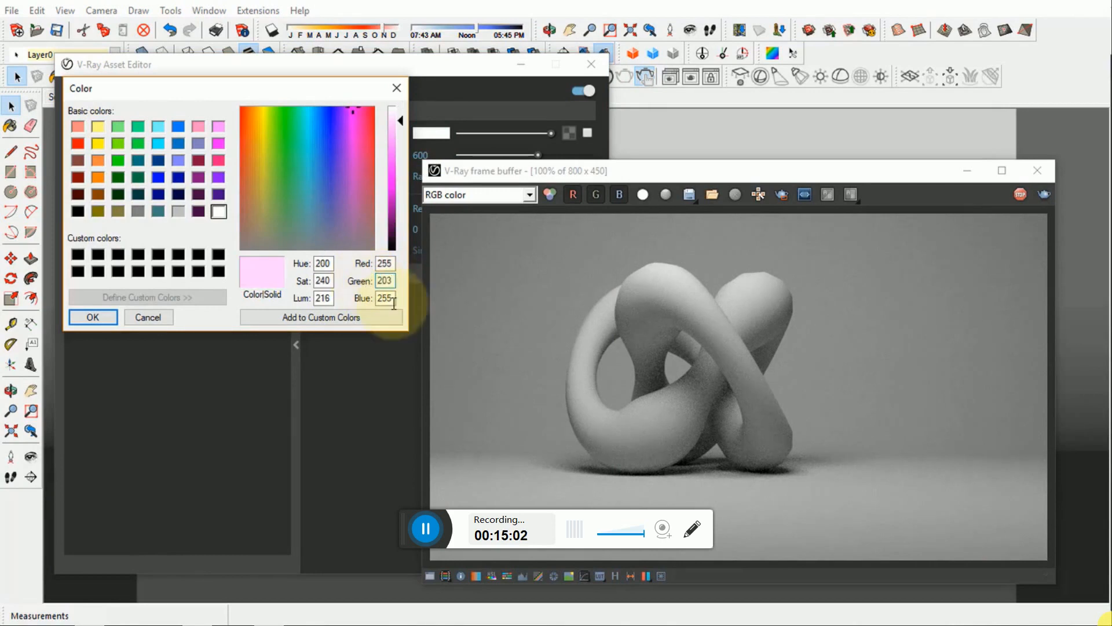
{"action": "double_click", "coordinate": [385, 298]}
{"action": "type", "text": "135"}
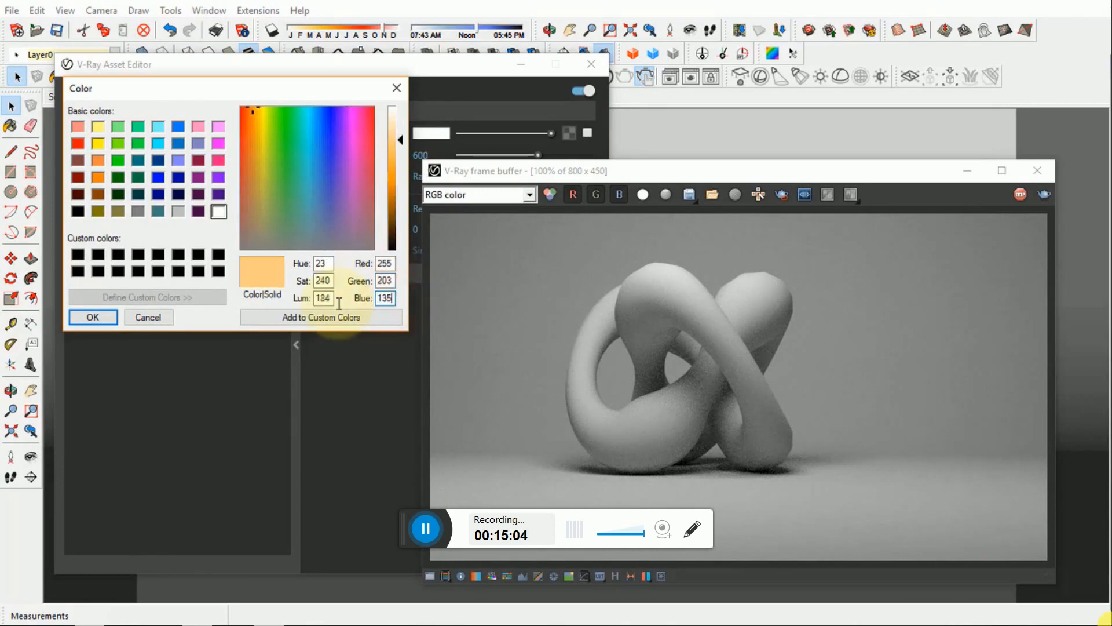
{"action": "left_click", "coordinate": [99, 318]}
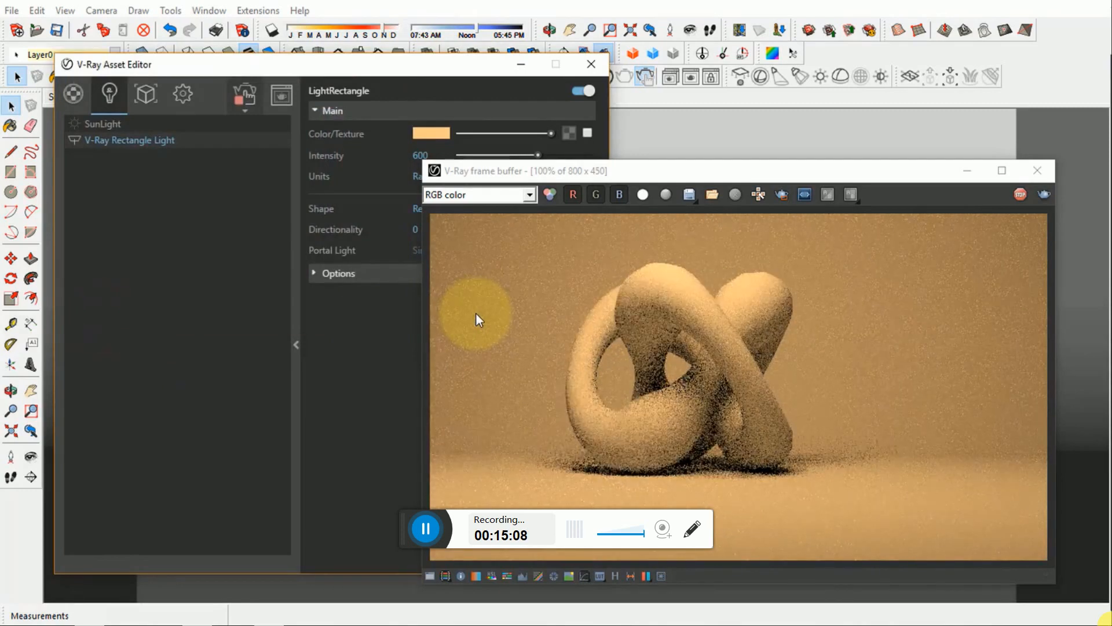
- Place the Asset Editor and frame buffer side by side, and set the rectangle light's intensity to 800
{"action": "left_click_drag", "start_coordinate": [564, 173], "coordinate": [604, 144]}
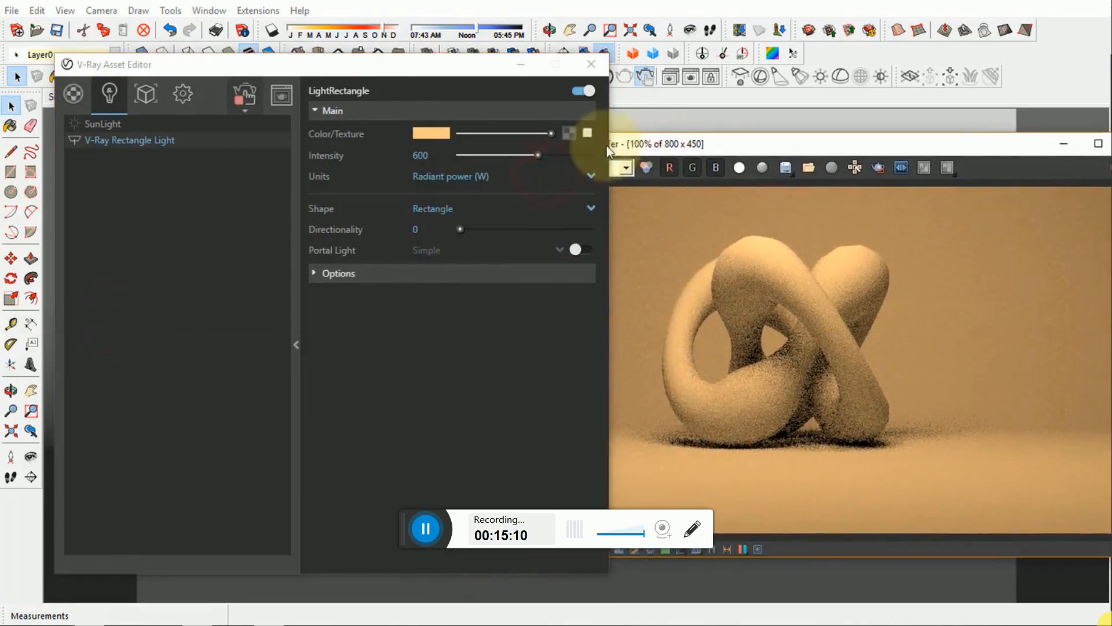
{"action": "left_click_drag", "start_coordinate": [405, 64], "coordinate": [191, 72]}
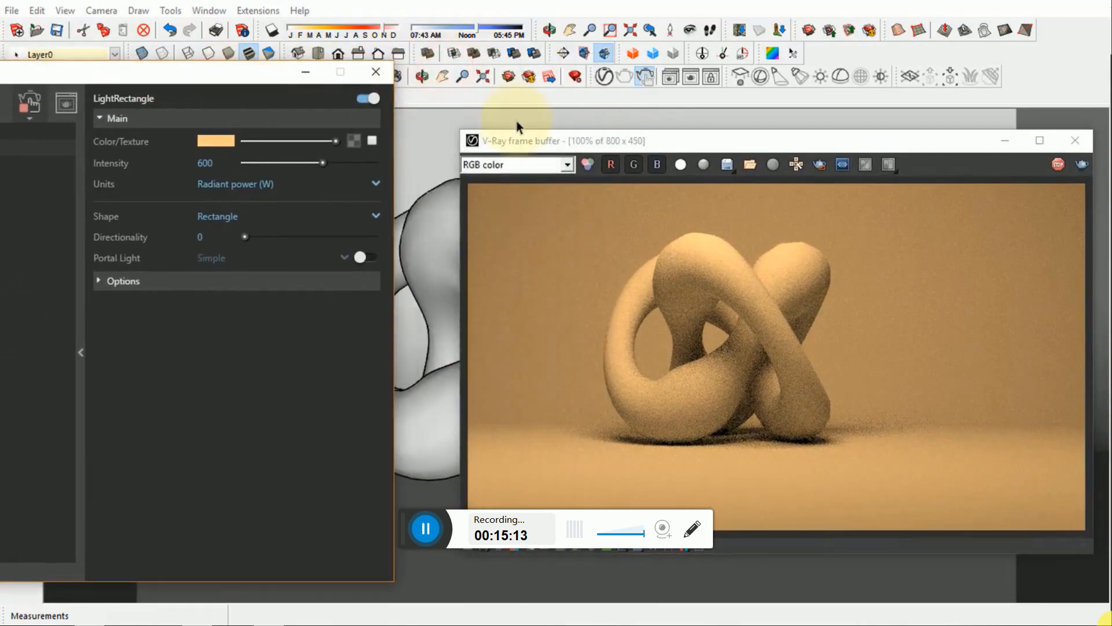
{"action": "left_click_drag", "start_coordinate": [508, 141], "coordinate": [490, 134]}
{"action": "left_click", "coordinate": [208, 163]}
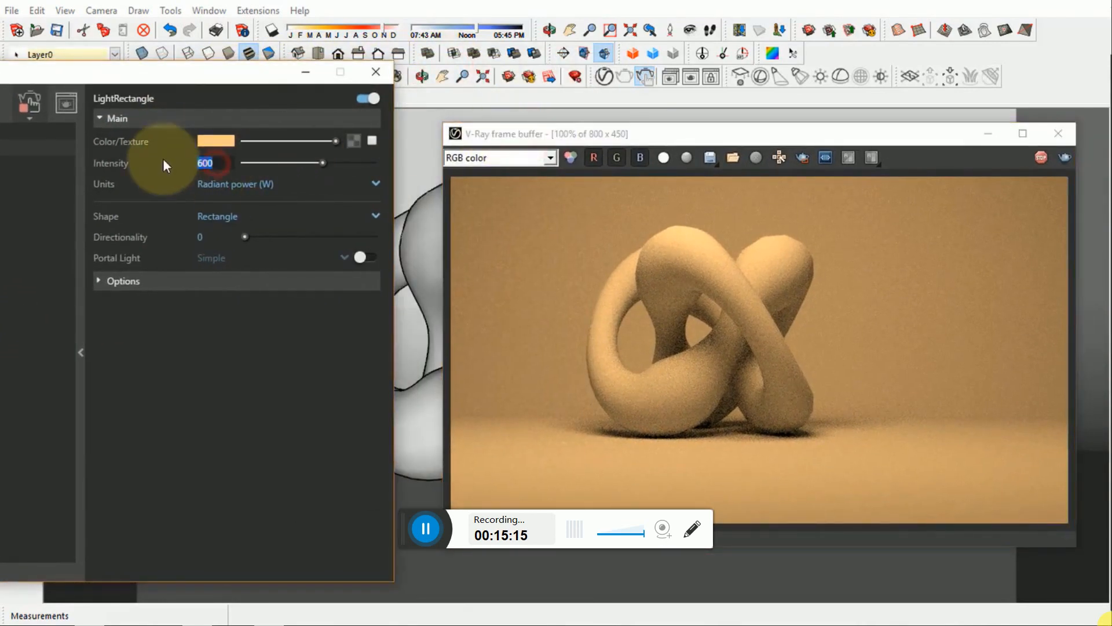
{"action": "type", "text": "800"}
{"action": "key", "text": "Return"}
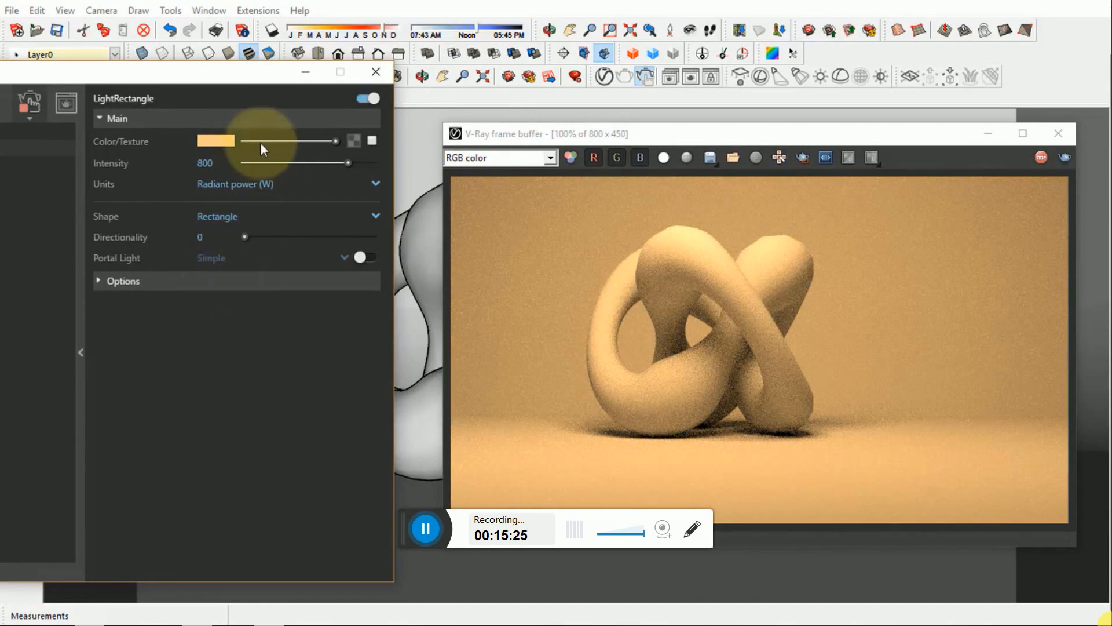
- Set the rectangle light's colour to a light blue with red 178, green 223 and blue 255
{"action": "left_click", "coordinate": [216, 139]}
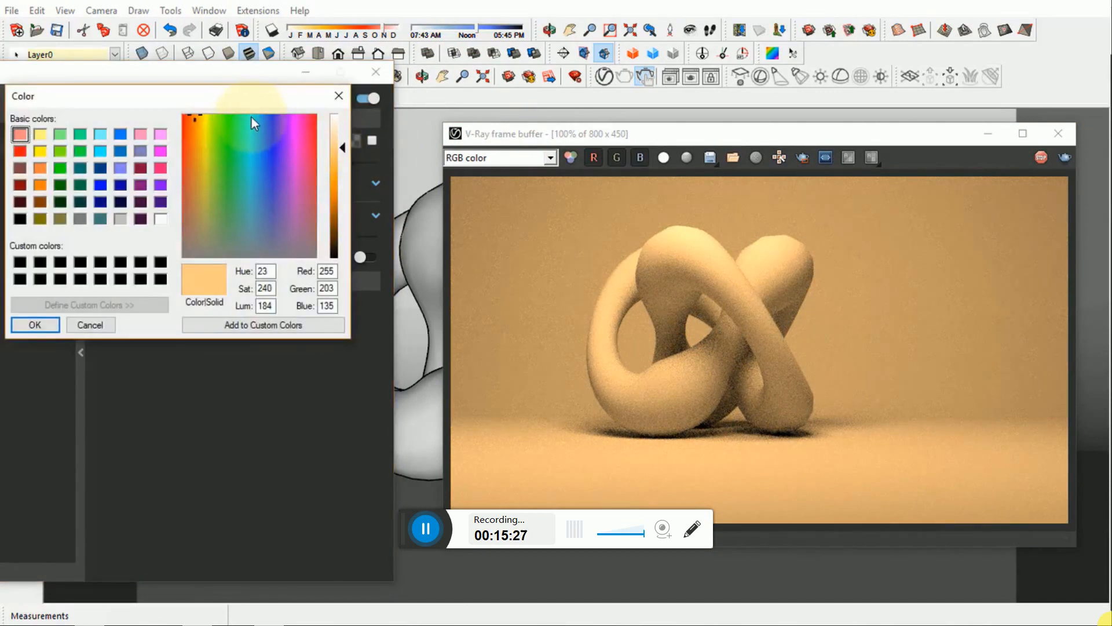
{"action": "left_click_drag", "start_coordinate": [335, 270], "coordinate": [314, 273]}
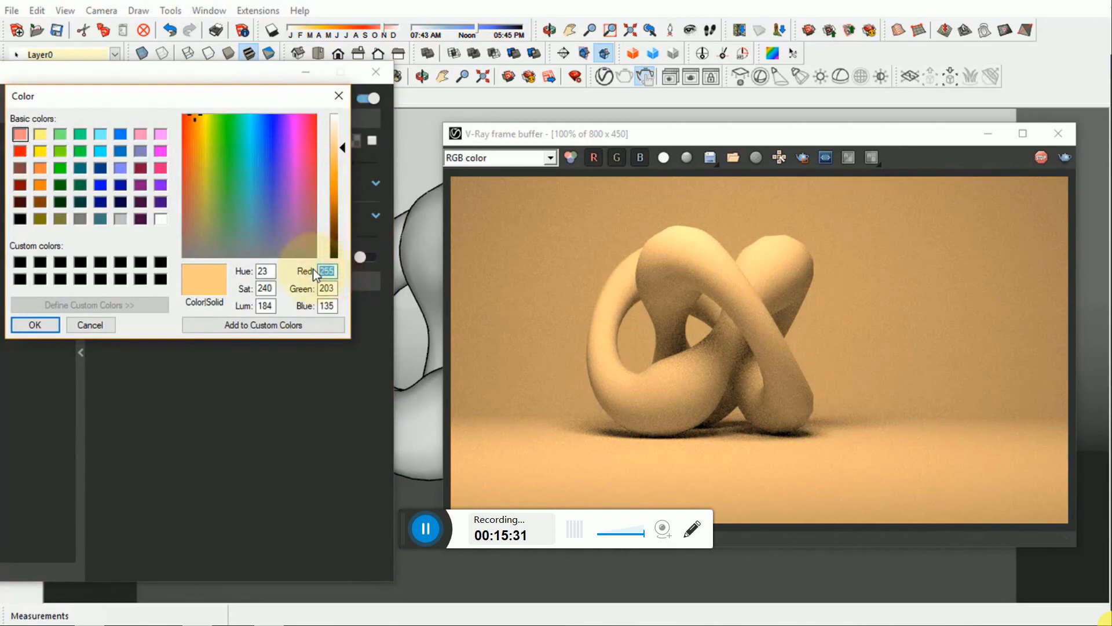
{"action": "type", "text": "178"}
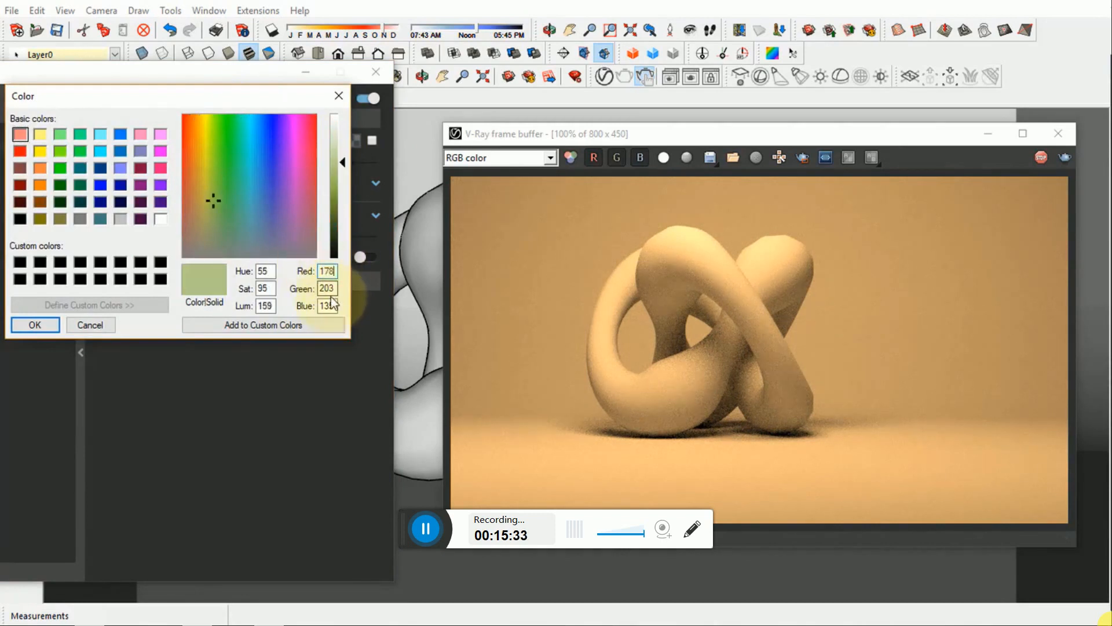
{"action": "left_click_drag", "start_coordinate": [337, 290], "coordinate": [305, 288]}
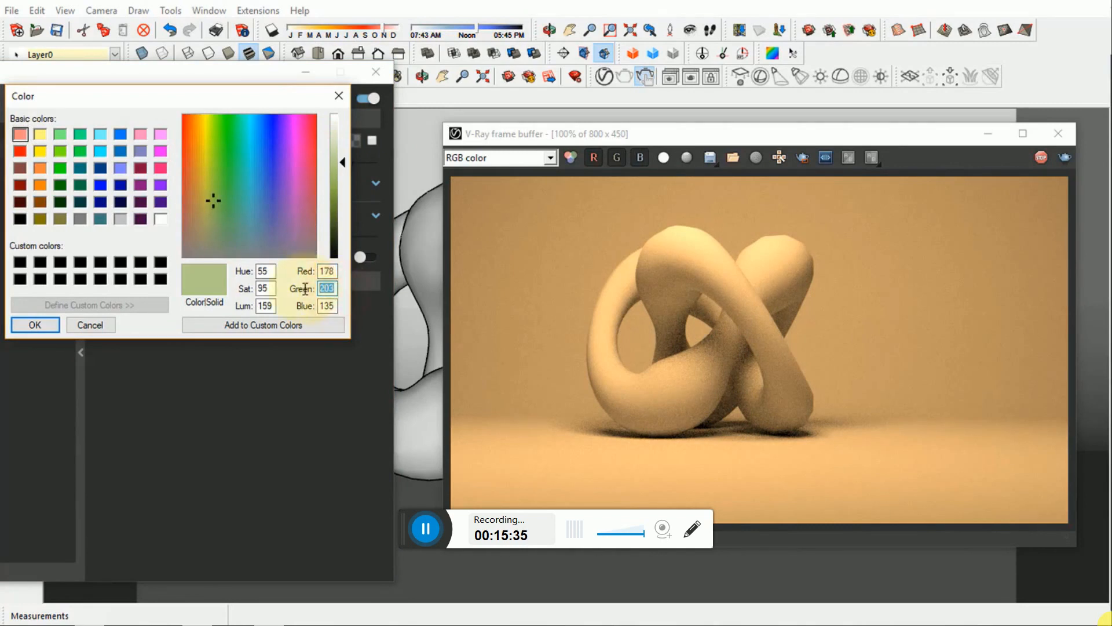
{"action": "type", "text": "223"}
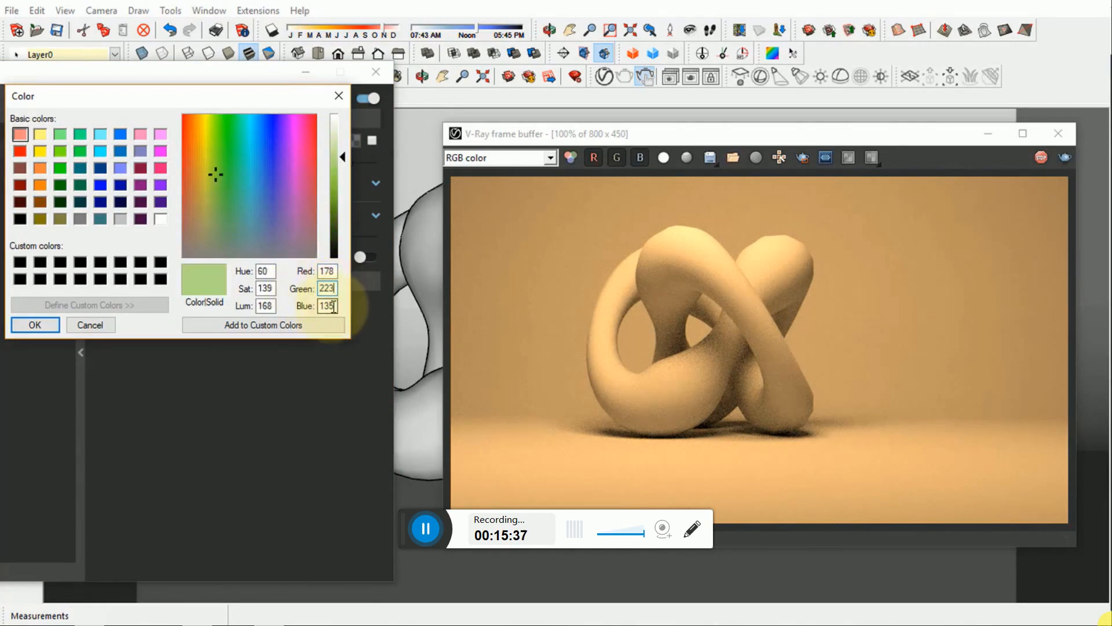
{"action": "left_click_drag", "start_coordinate": [335, 306], "coordinate": [318, 305]}
{"action": "type", "text": "255"}
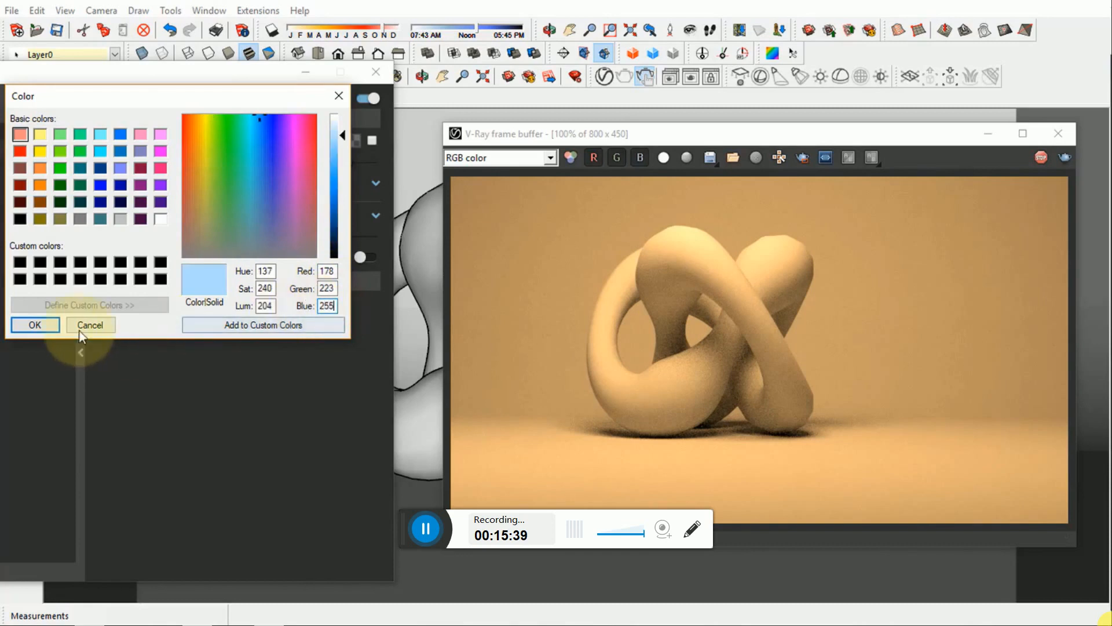
{"action": "left_click", "coordinate": [35, 324]}
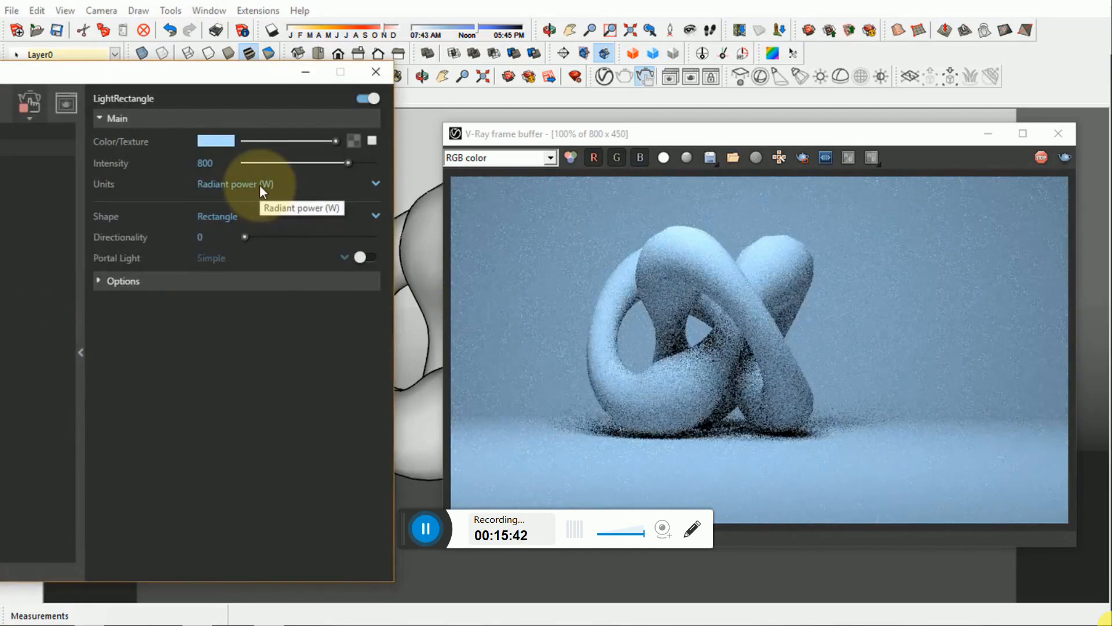
- Limit the interactive render to a region around the knot and set the rectangle light's intensity to 1000
{"action": "left_click", "coordinate": [193, 160]}
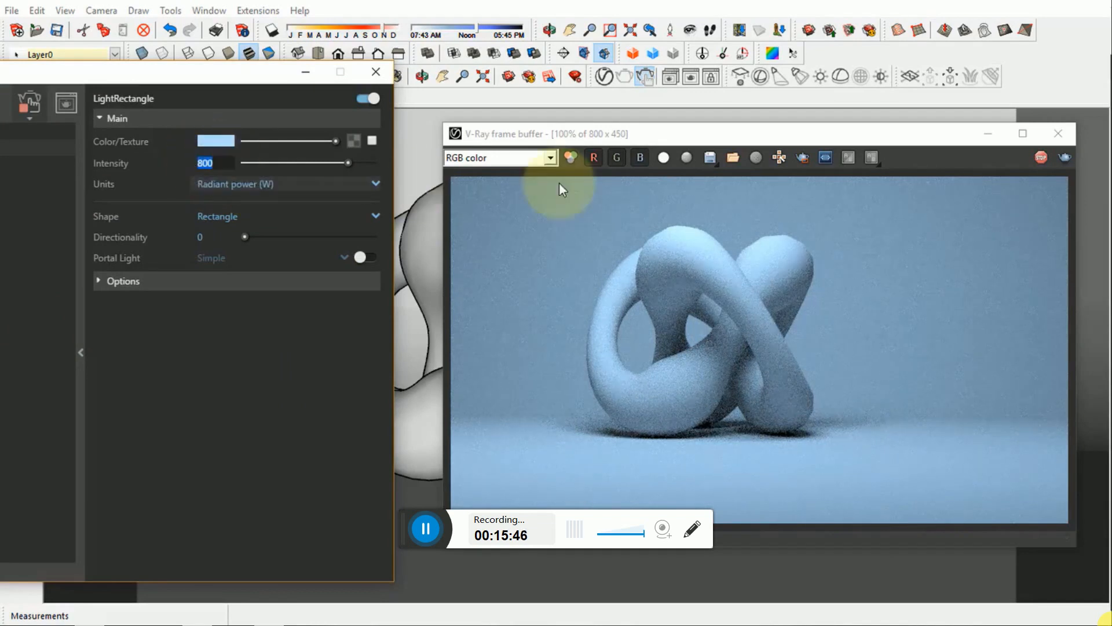
{"action": "left_click", "coordinate": [803, 157]}
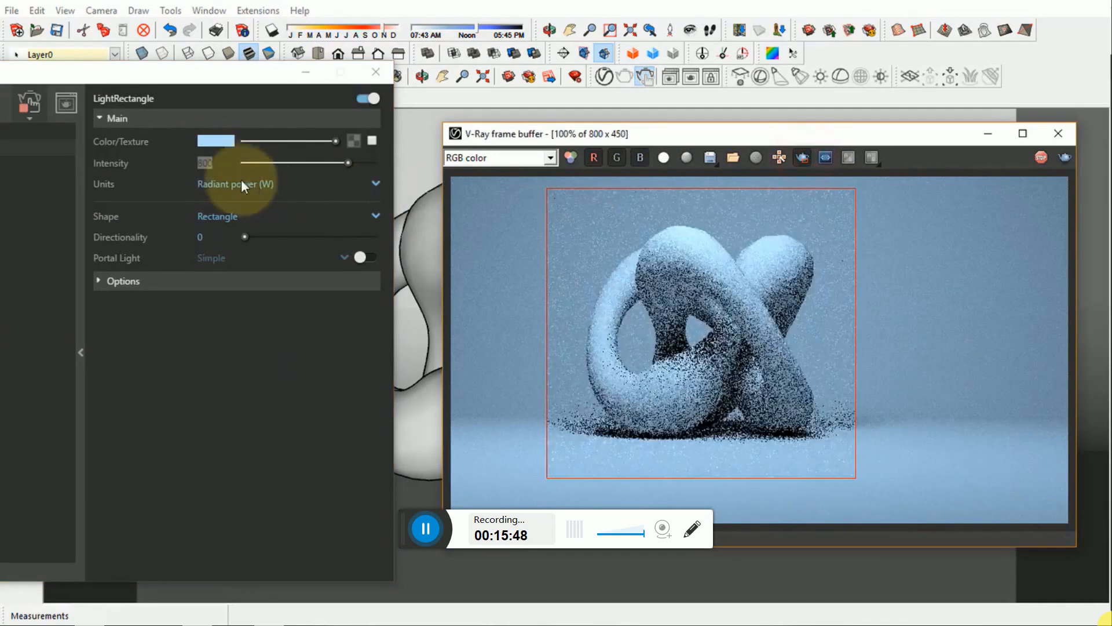
{"action": "double_click", "coordinate": [205, 163]}
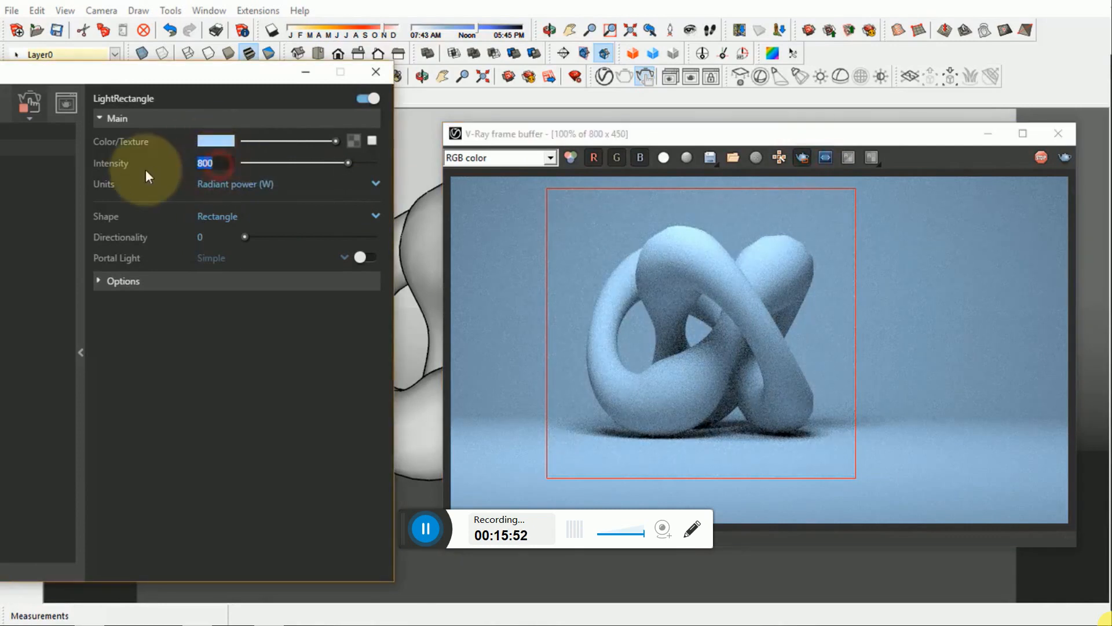
{"action": "type", "text": "1000"}
{"action": "key", "text": "Return"}
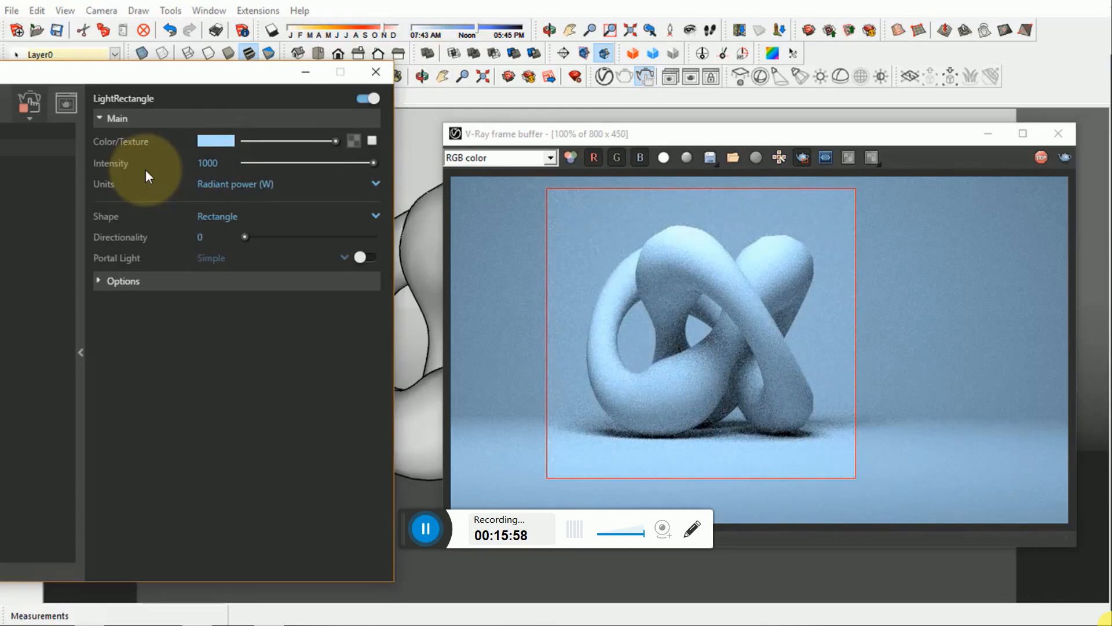
- Set the rectangle light's colour to white with red, green and blue at 255
{"action": "left_click", "coordinate": [214, 141]}
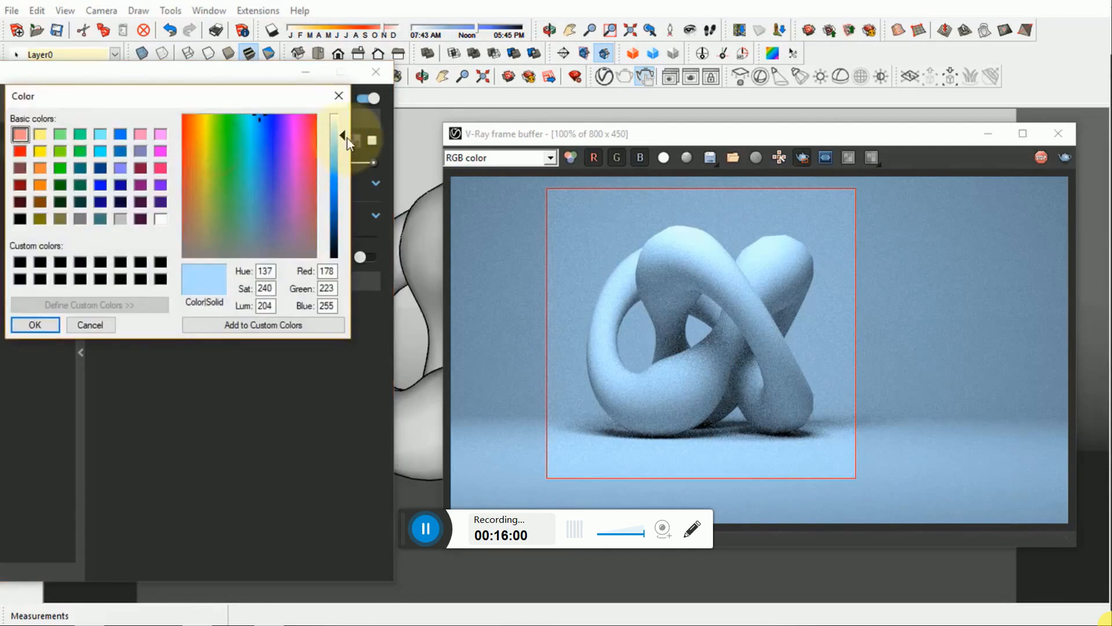
{"action": "left_click_drag", "start_coordinate": [335, 271], "coordinate": [299, 288]}
{"action": "type", "text": "255255"}
{"action": "left_click", "coordinate": [327, 306]}
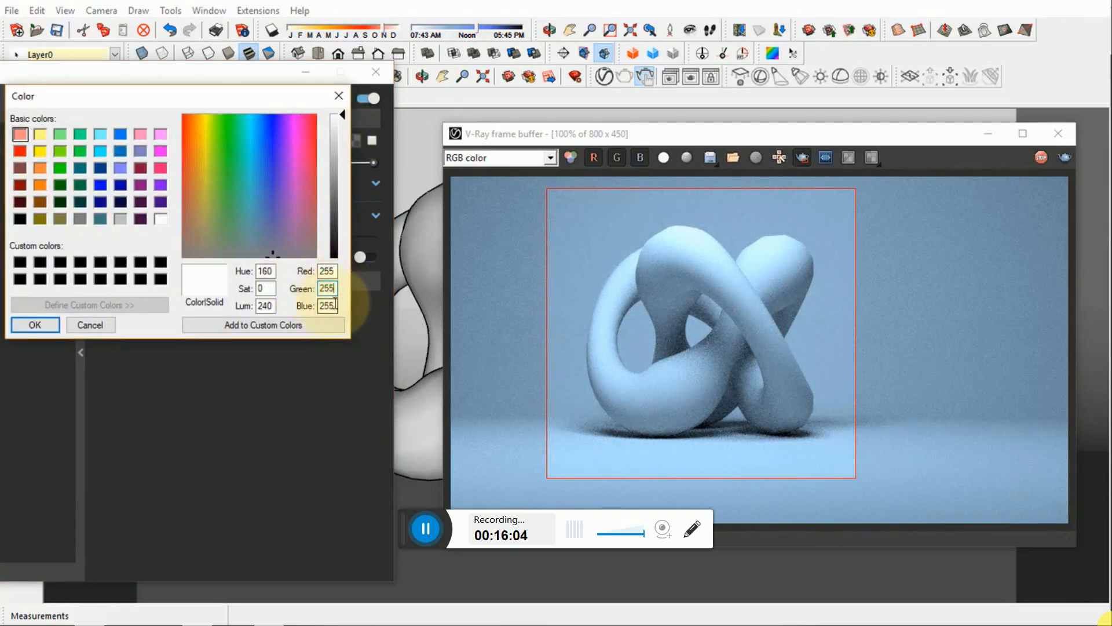
{"action": "left_click", "coordinate": [34, 325]}
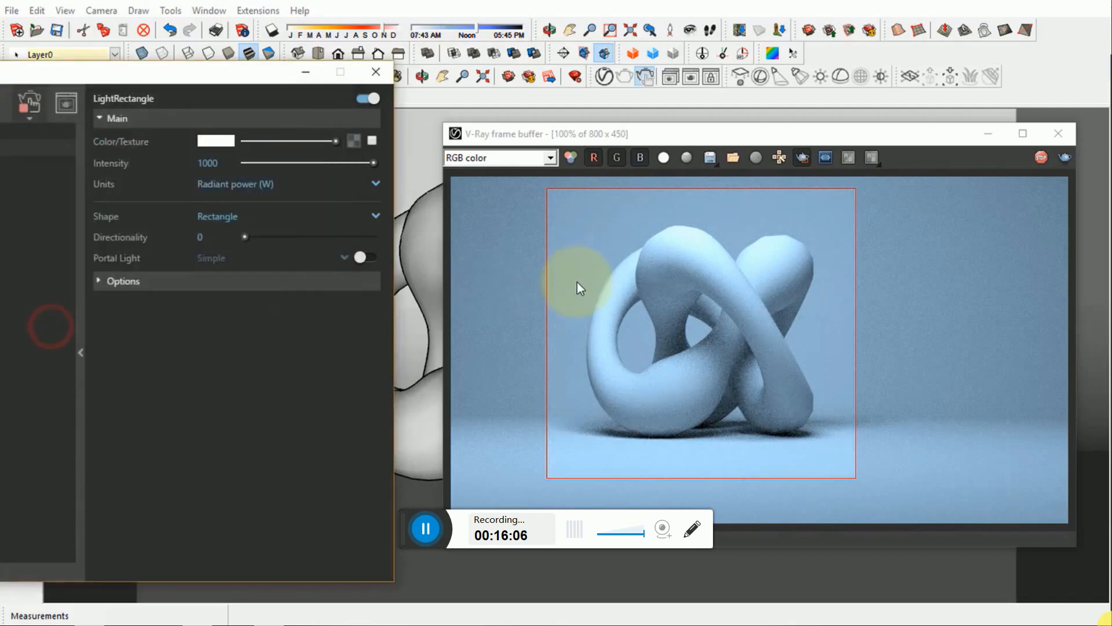
- Turn off region rendering to update the full frame, and stop the interactive render
{"action": "left_click", "coordinate": [802, 159]}
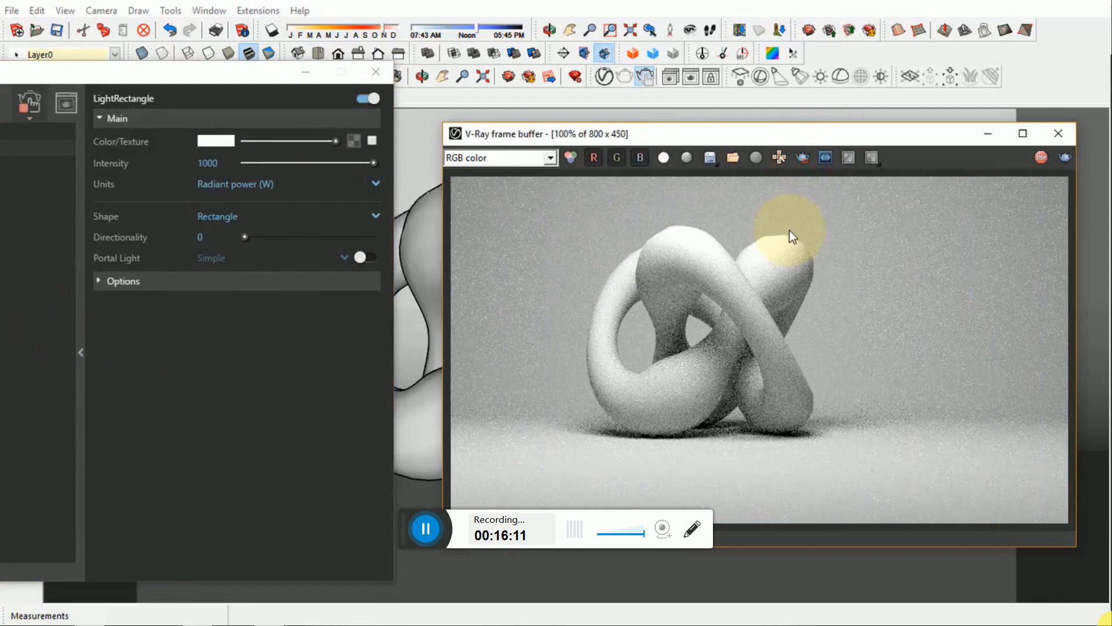
{"action": "left_click", "coordinate": [1040, 158]}
{"action": "left_click", "coordinate": [204, 70]}
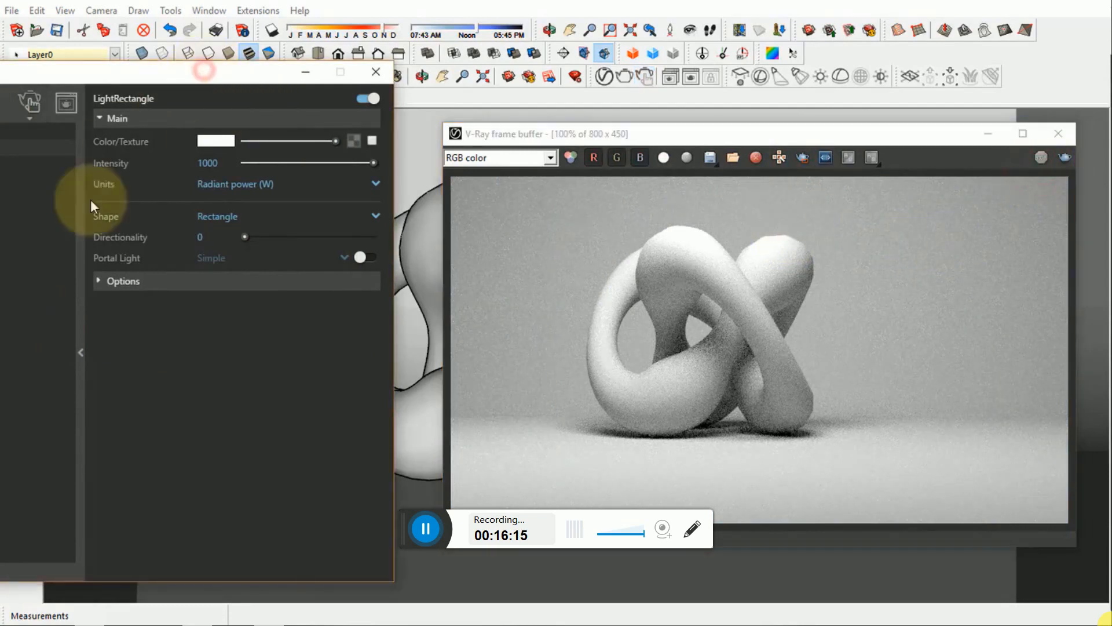
- Bring the whole Asset Editor into view, collapse the light parameters, and enable GPU Acceleration in the renderer settings
{"action": "left_click_drag", "start_coordinate": [137, 76], "coordinate": [490, 91]}
{"action": "left_click", "coordinate": [432, 278]}
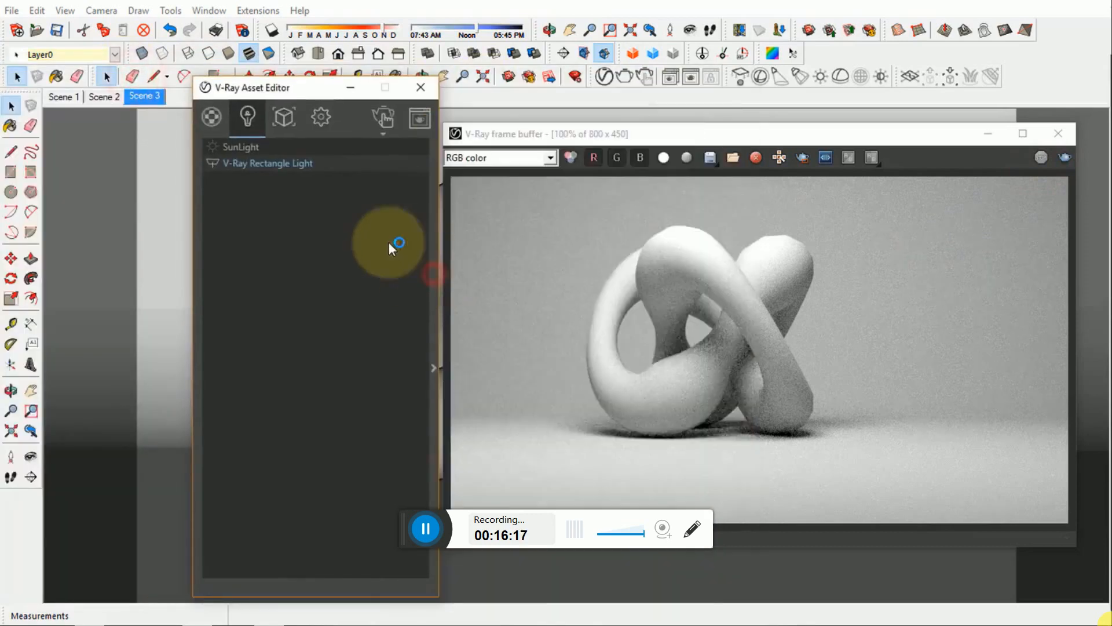
{"action": "left_click", "coordinate": [321, 118]}
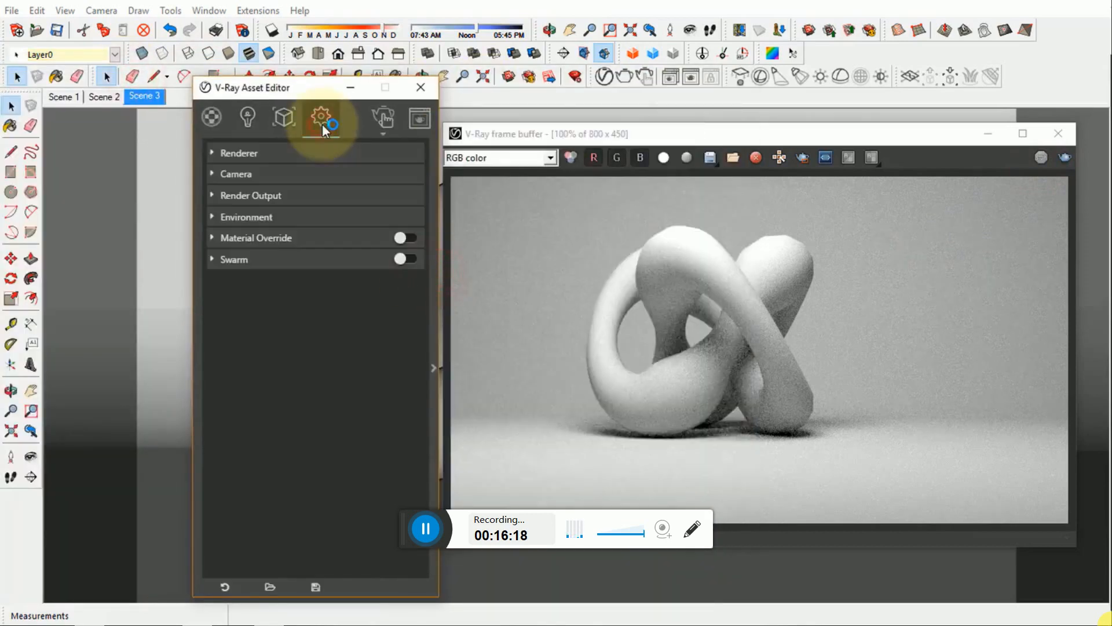
{"action": "left_click", "coordinate": [264, 152]}
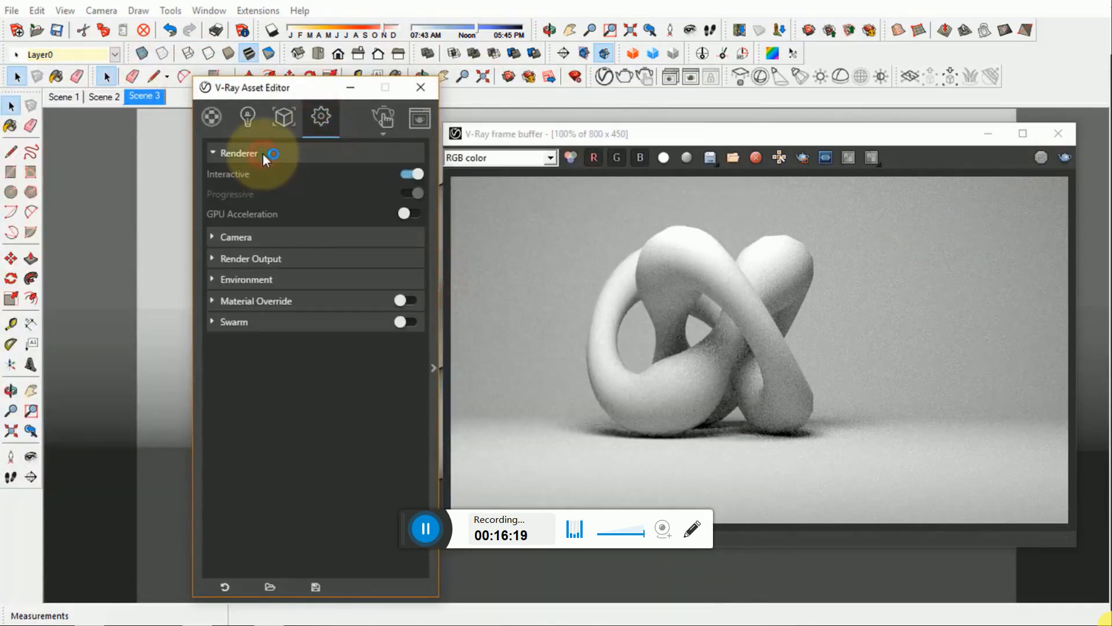
{"action": "left_click", "coordinate": [413, 213]}
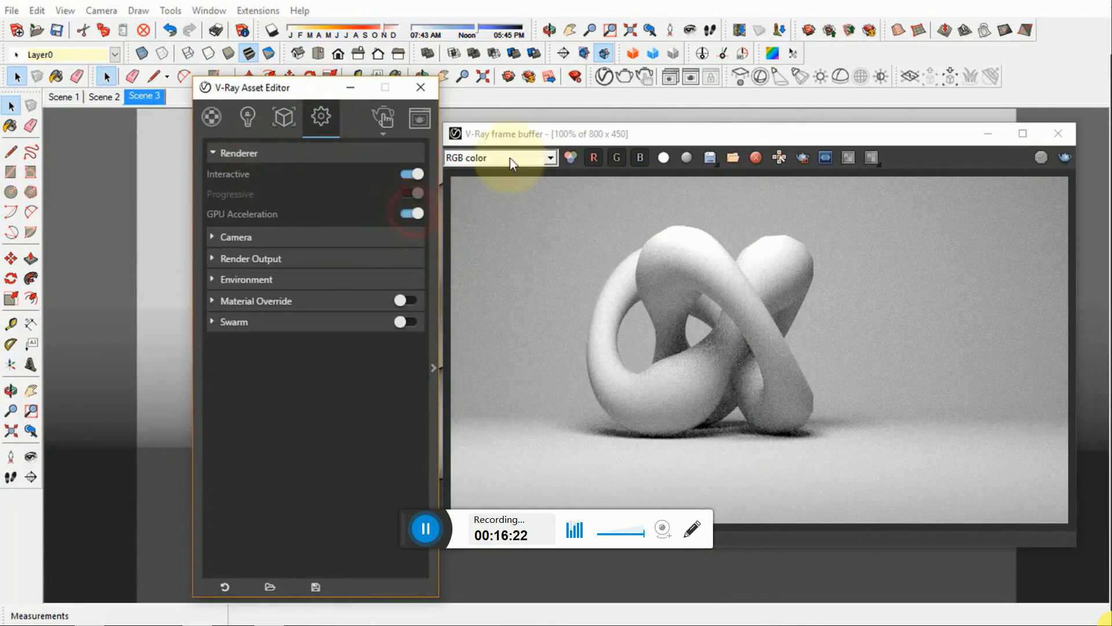
- Check the Raytrace options in the extended render settings, and collapse them again
{"action": "left_click", "coordinate": [530, 135]}
{"action": "left_click_drag", "start_coordinate": [292, 87], "coordinate": [204, 87]}
{"action": "left_click", "coordinate": [353, 315]}
{"action": "left_click", "coordinate": [422, 115]}
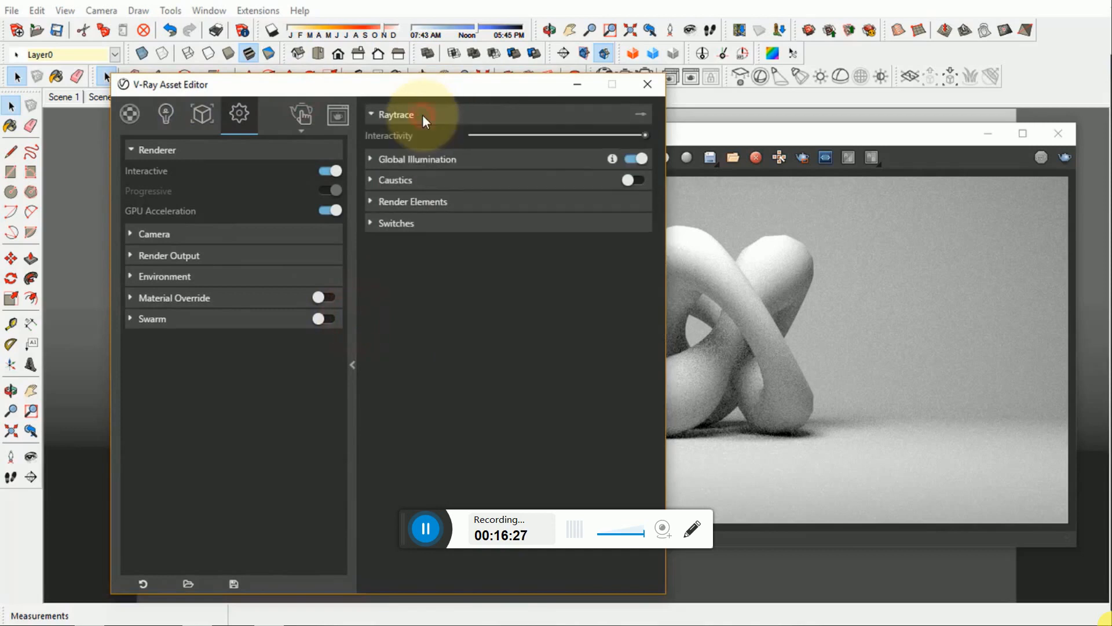
{"action": "left_click", "coordinate": [422, 114]}
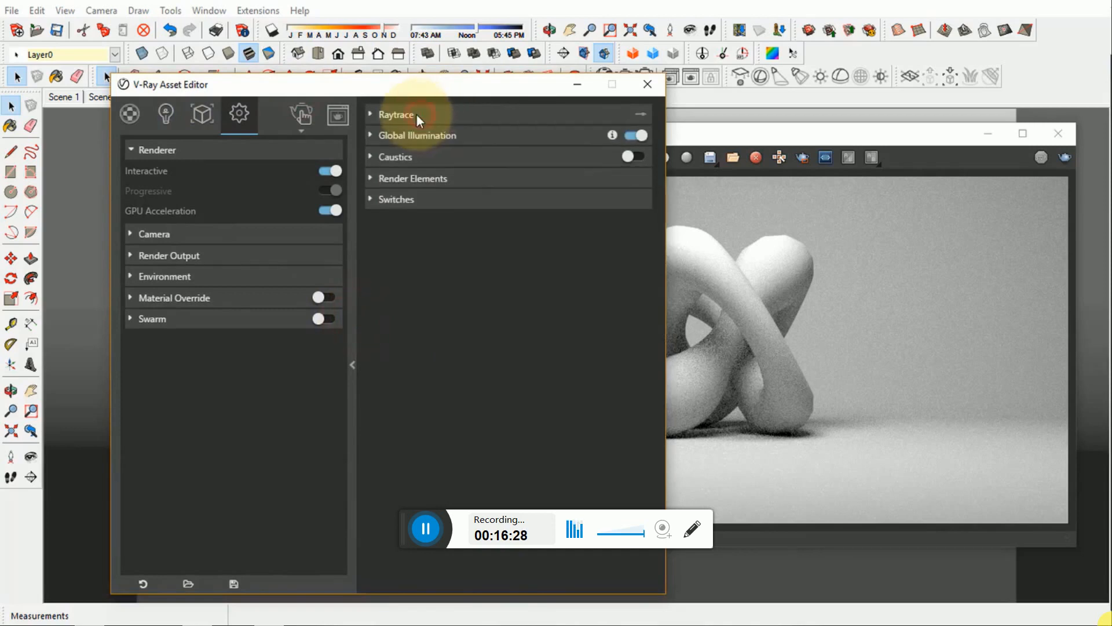
{"action": "left_click", "coordinate": [353, 305]}
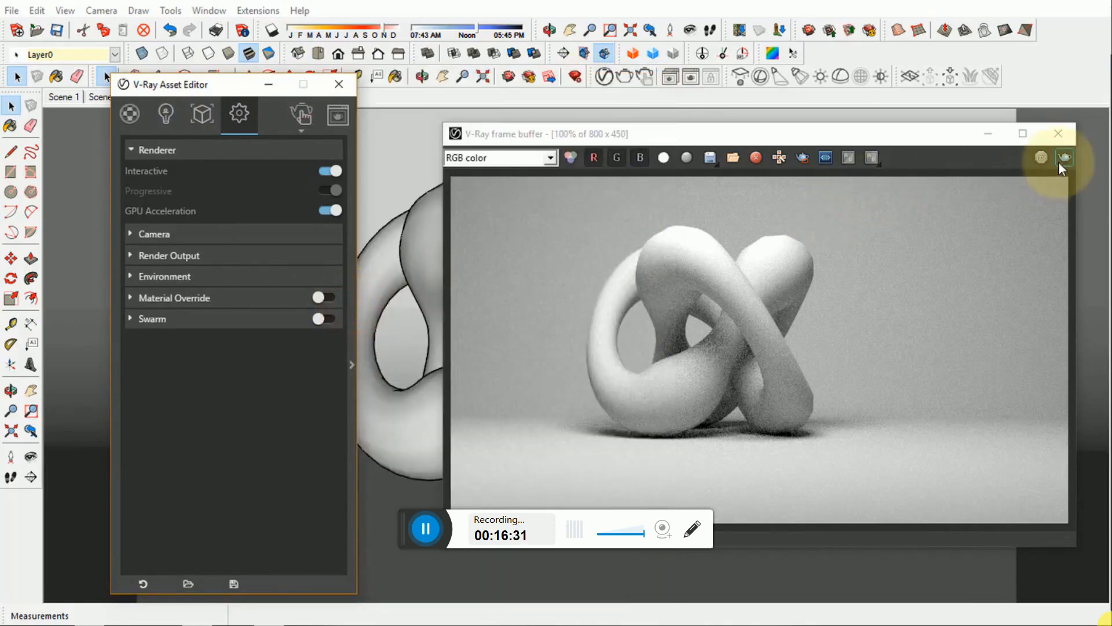
- Start an interactive render with GPU acceleration, and minimize the progress window and Asset Editor
{"action": "left_click", "coordinate": [301, 113]}
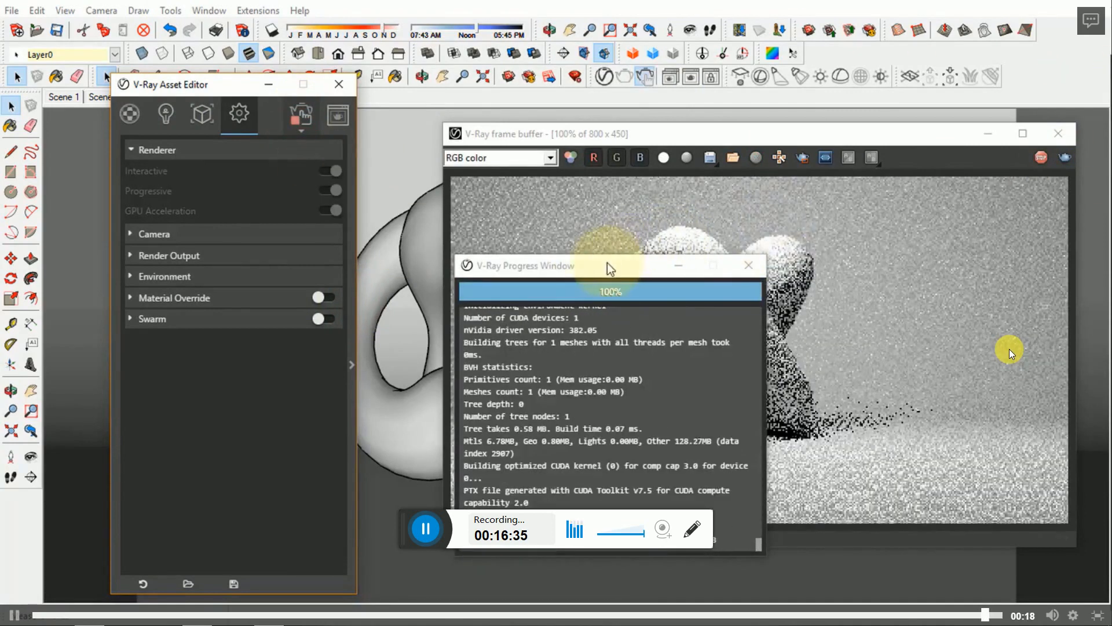
{"action": "left_click_drag", "start_coordinate": [607, 266], "coordinate": [171, 266]}
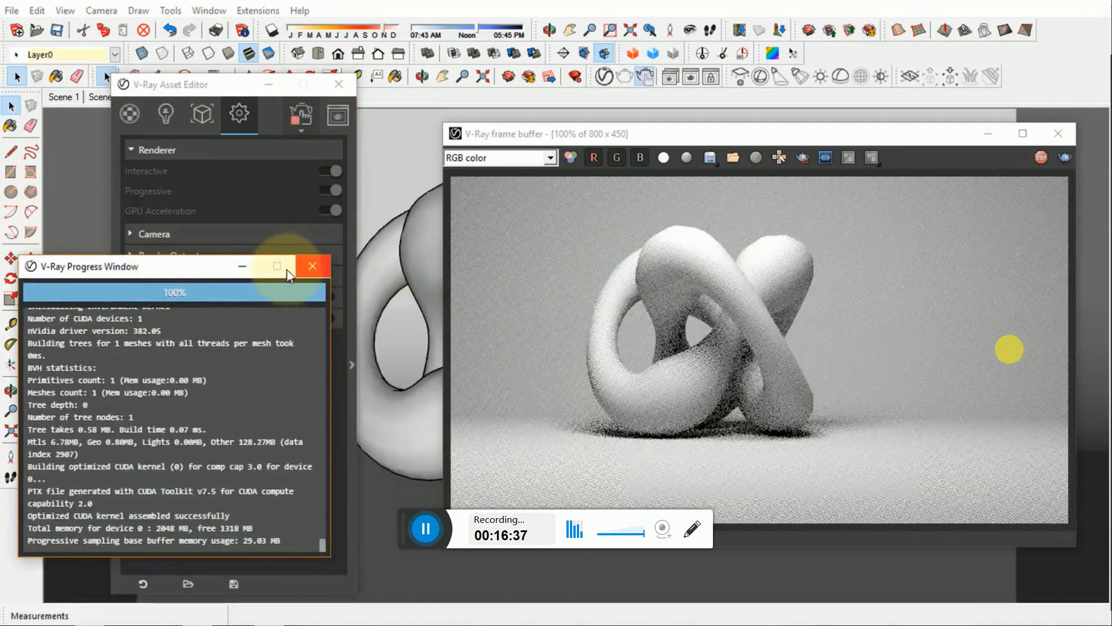
{"action": "left_click", "coordinate": [243, 267]}
{"action": "left_click", "coordinate": [268, 85]}
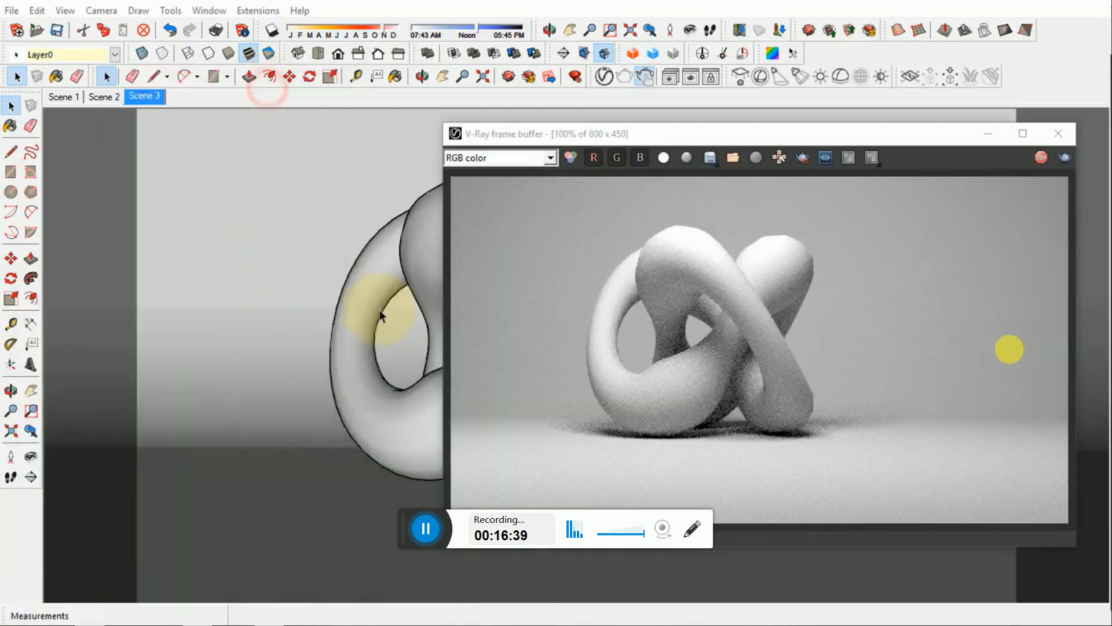
- Orbit around the knot to a raised, angled viewpoint while the interactive render follows the camera
{"action": "mouse_move", "coordinate": [341, 367]}
{"action": "middle_mouse_down"}
{"action": "mouse_move", "coordinate": [412, 463]}
{"action": "mouse_move", "coordinate": [437, 459]}
{"action": "middle_mouse_up"}
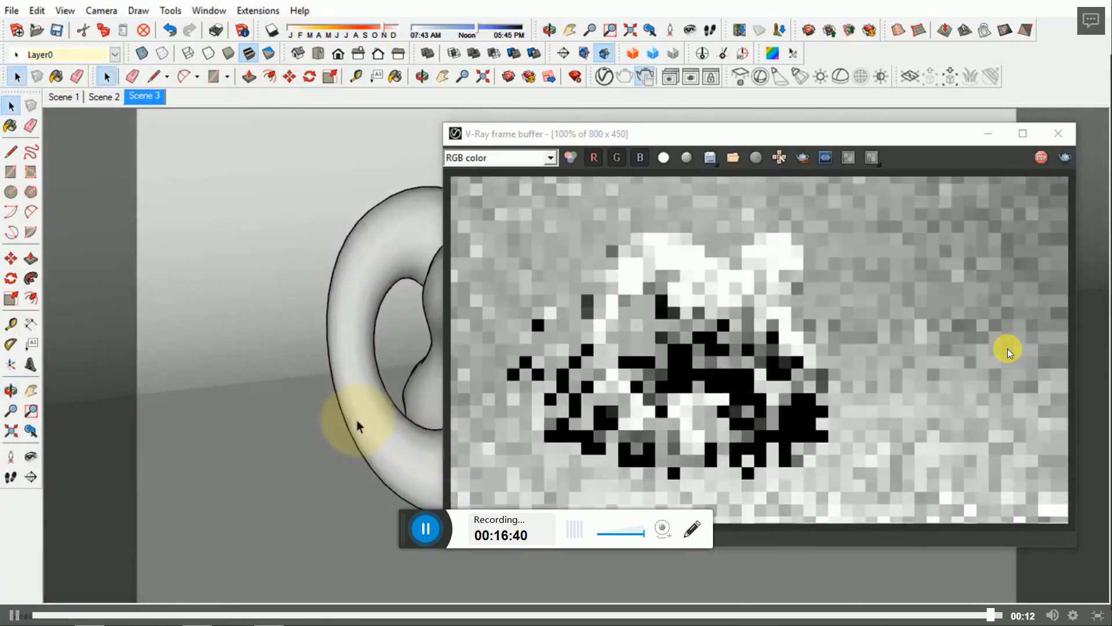
{"action": "middle_click_drag", "start_coordinate": [355, 425], "coordinate": [492, 429]}
{"action": "mouse_move", "coordinate": [318, 407]}
{"action": "middle_mouse_down"}
{"action": "mouse_move", "coordinate": [372, 373]}
{"action": "mouse_move", "coordinate": [325, 367]}
{"action": "mouse_move", "coordinate": [342, 359]}
{"action": "middle_mouse_up"}
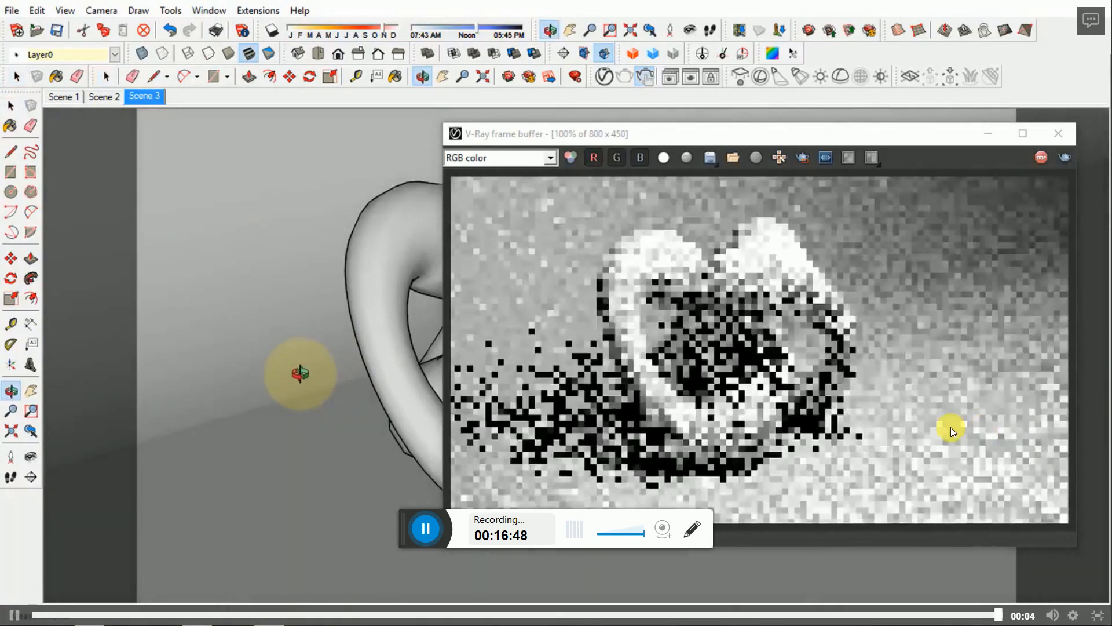